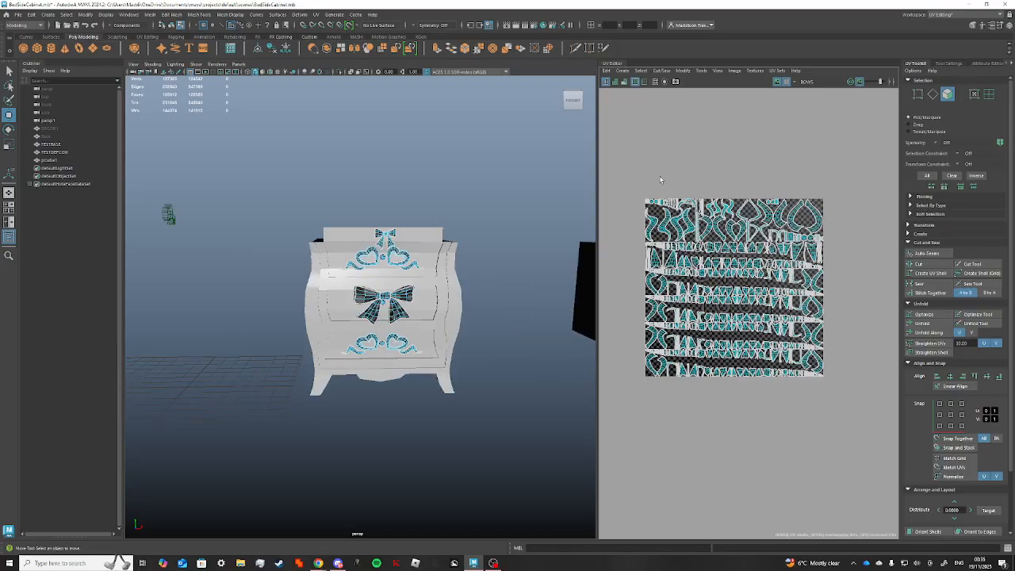
Delete all existing UVs of the bow and heart decoration mesh.
key(F11)
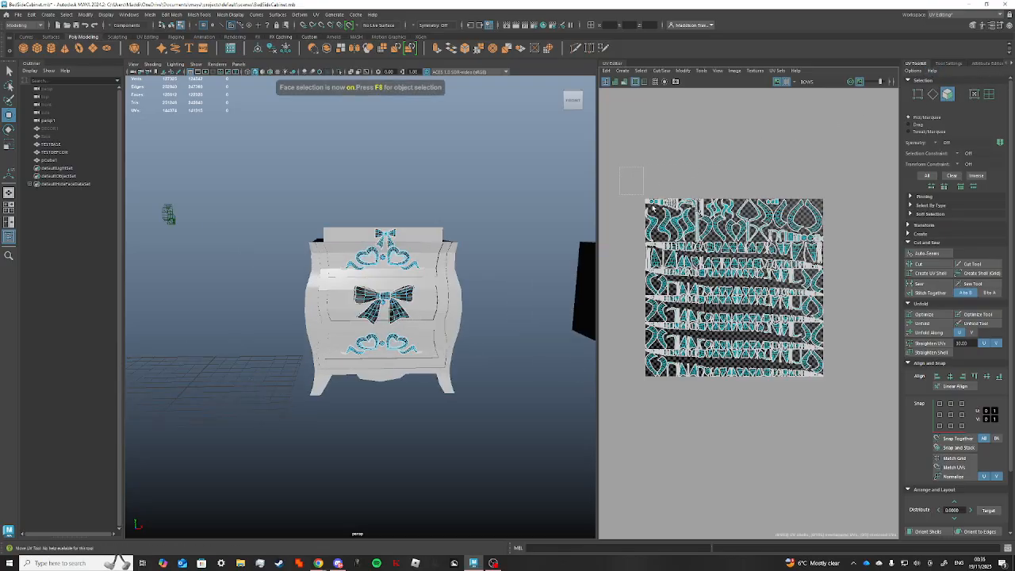
key(ctrl+shift+a)
key(Delete)
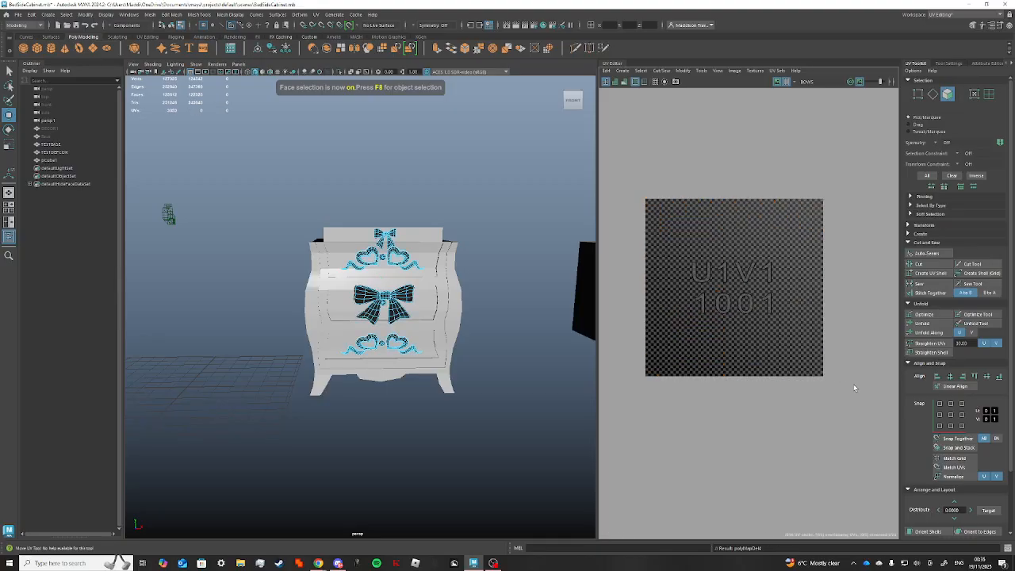
Select all faces of the large center bow's two loops and two hanging tails.
scroll(476, 305, up, 5)
click(449, 291)
double_click(450, 293)
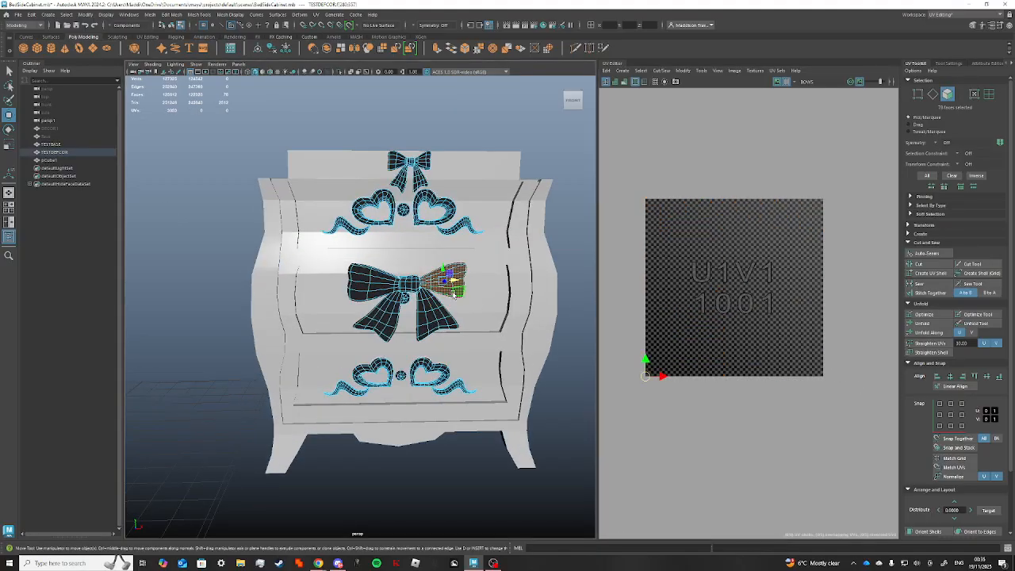
shift+double_click(375, 282)
shift+double_click(388, 310)
shift+double_click(433, 316)
scroll(498, 305, down, 3)
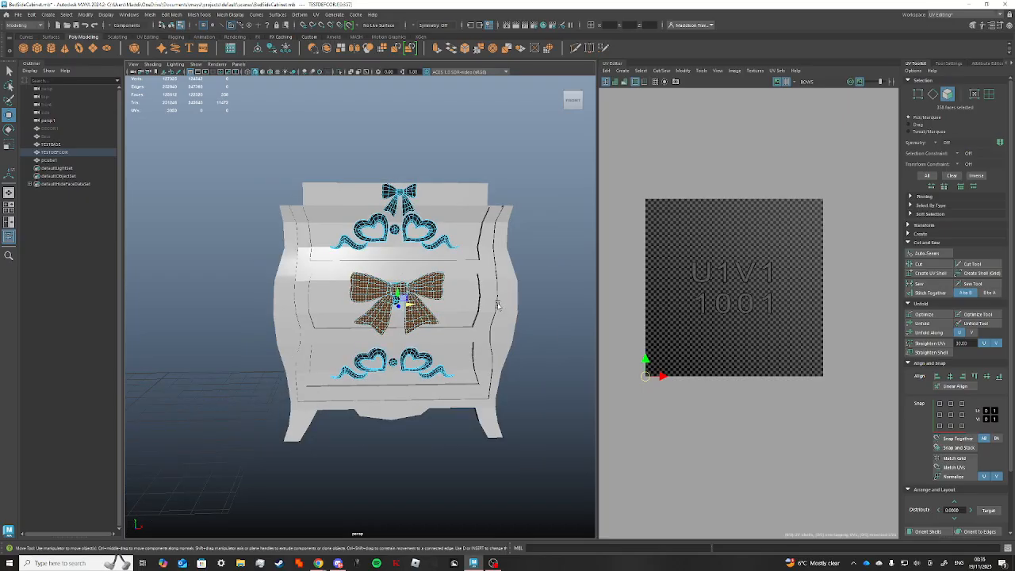
Try a camera-based UV projection of the center bow from a tilted view, and undo it.
alt+drag(498, 305, 544, 233)
click(622, 71)
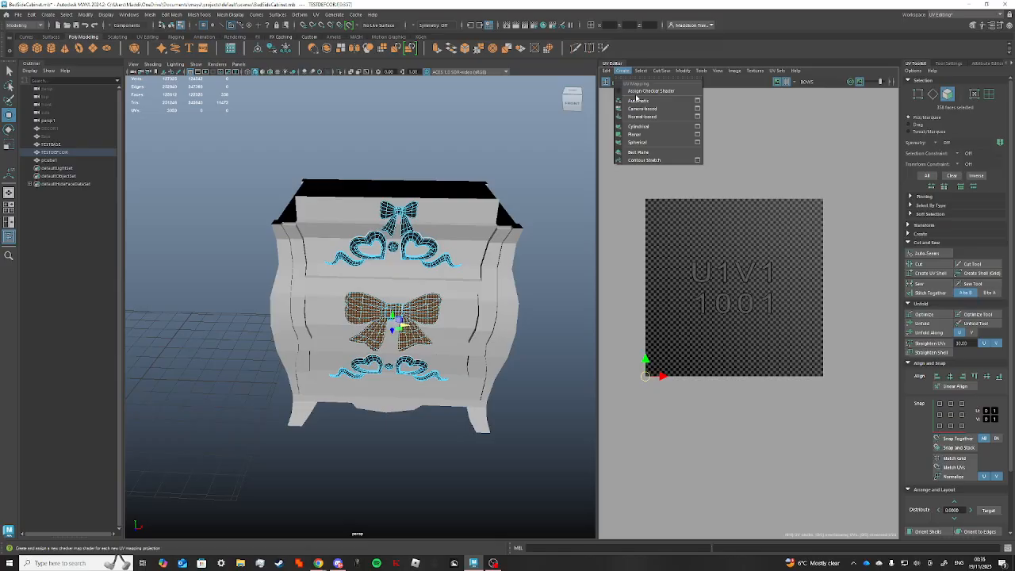
click(654, 134)
scroll(710, 313, up, 2)
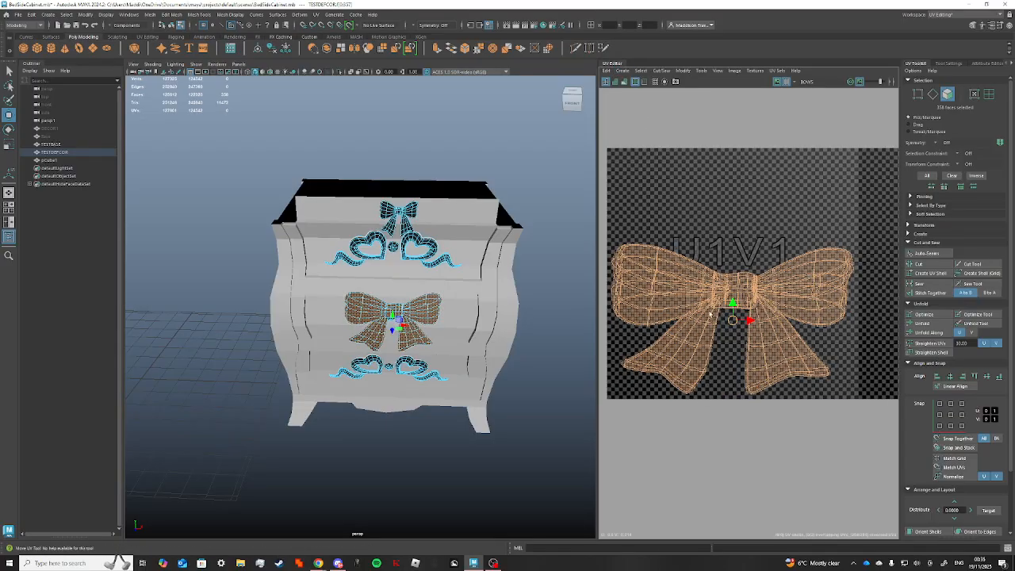
key(ctrl+z)
key(ctrl+z)
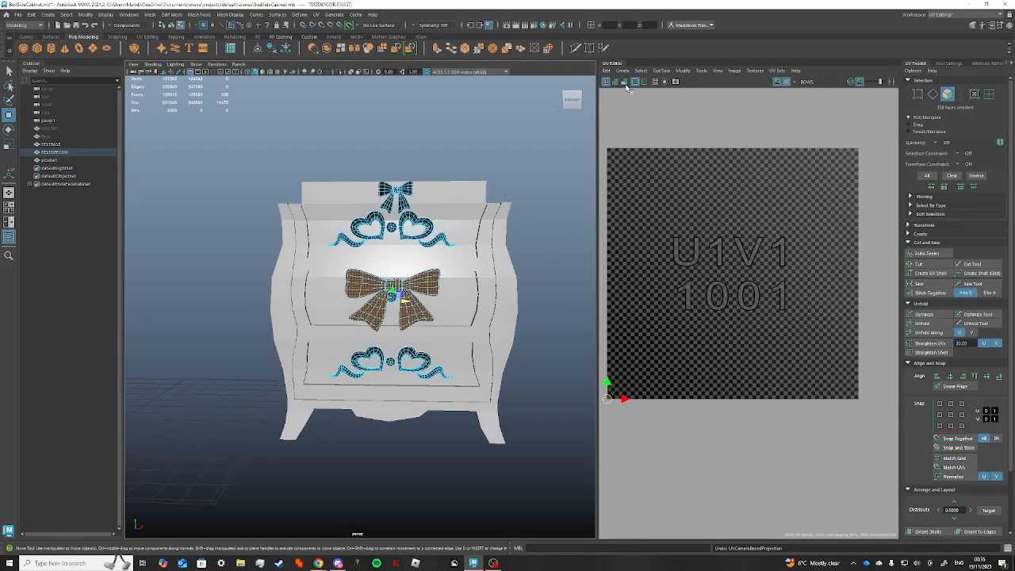
Create a camera-based UV projection of the center bow from the front view and move its UVs up within the tile.
click(627, 88)
click(653, 115)
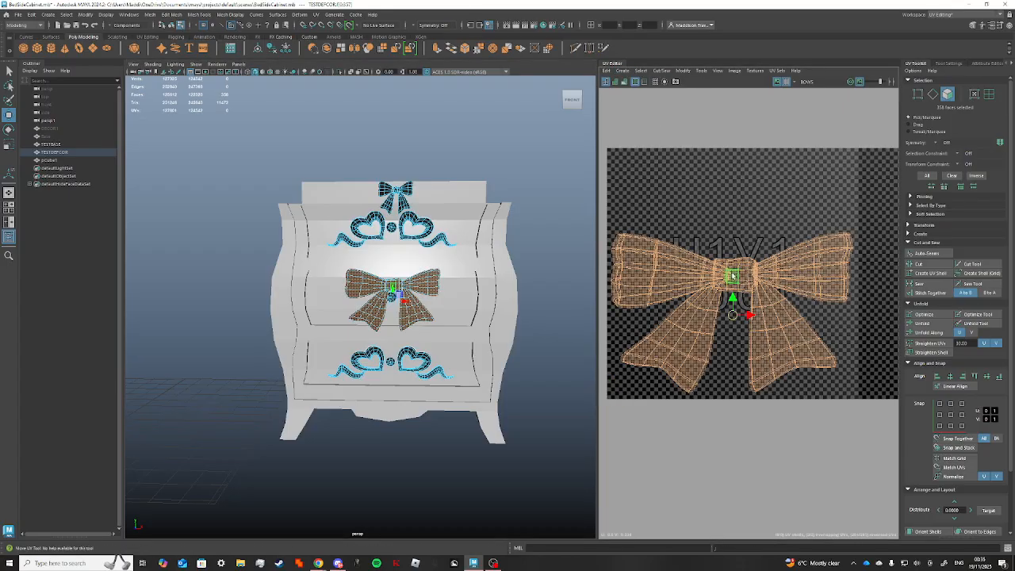
drag(731, 299, 731, 264)
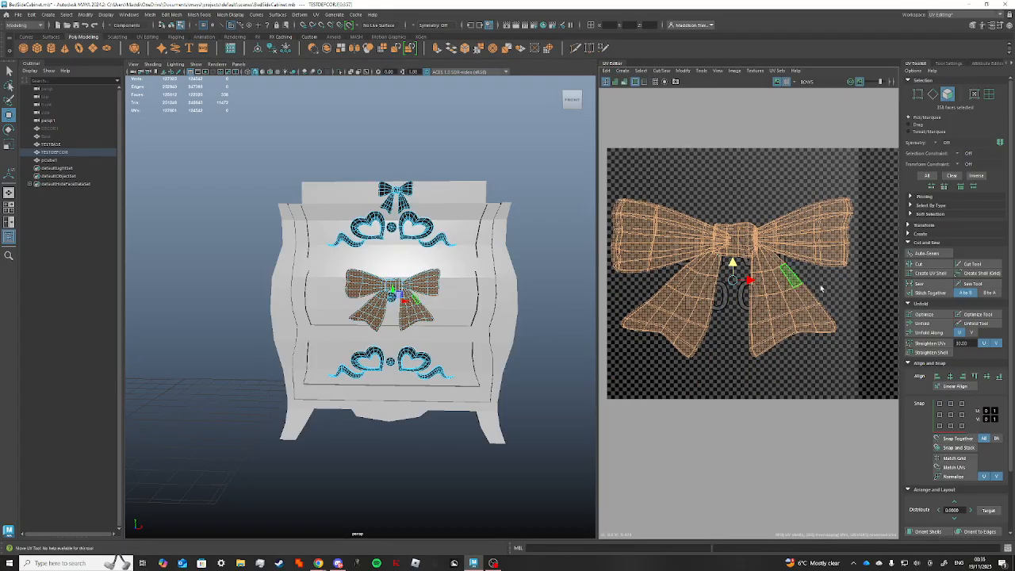
Try to generate automatic seams on all edges of the projected bow UVs.
click(935, 94)
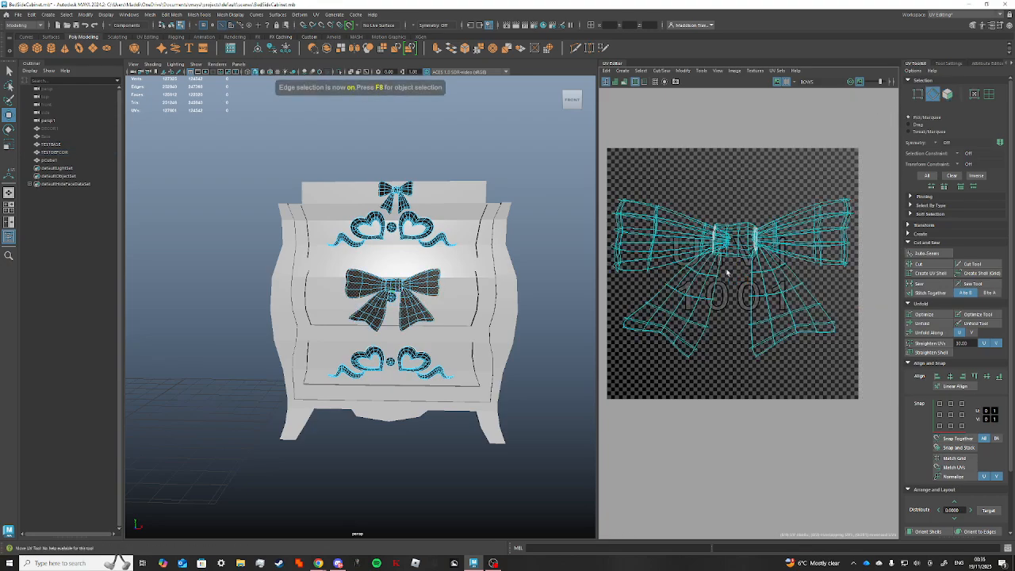
drag(709, 270, 861, 390)
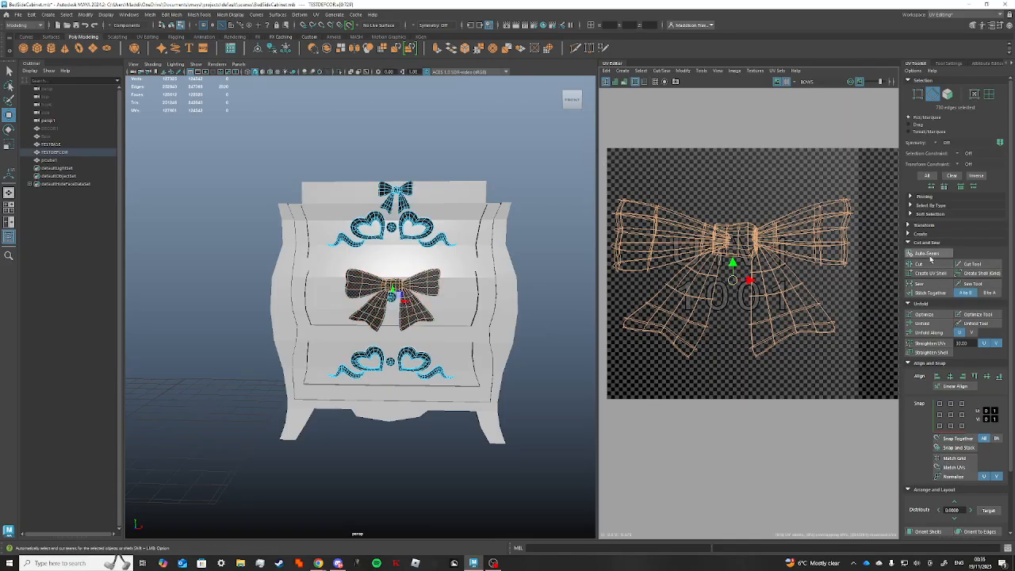
click(929, 254)
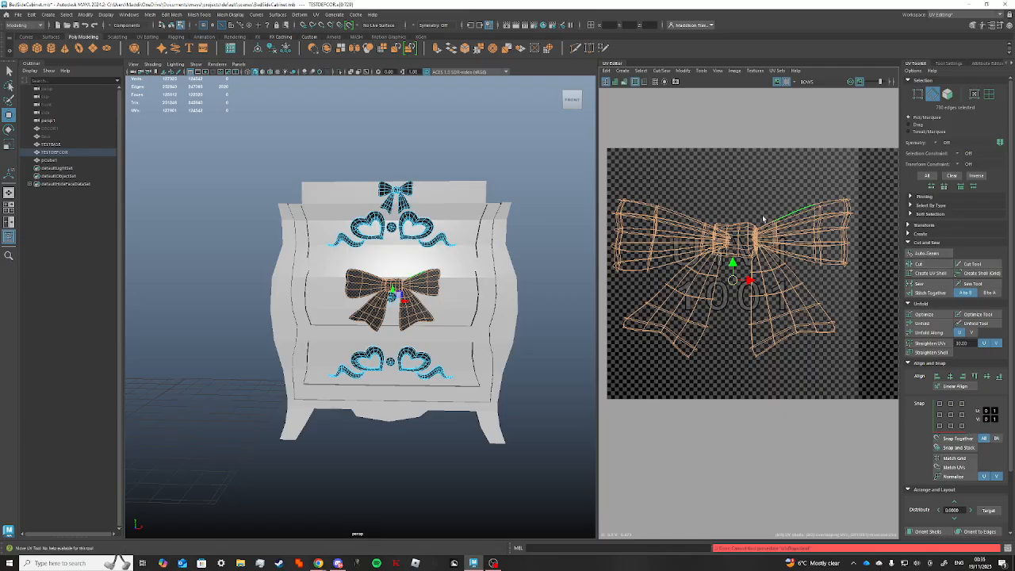
click(716, 185)
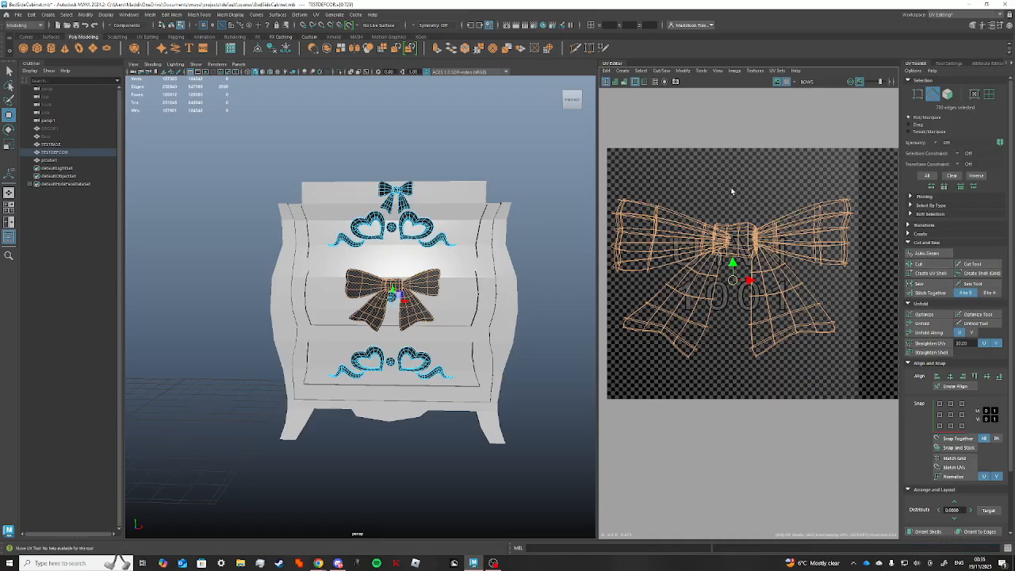
Turn off the smooth mesh preview on the decoration mesh and return to edge selection.
alt+drag(481, 231, 419, 317)
scroll(418, 323, up, 6)
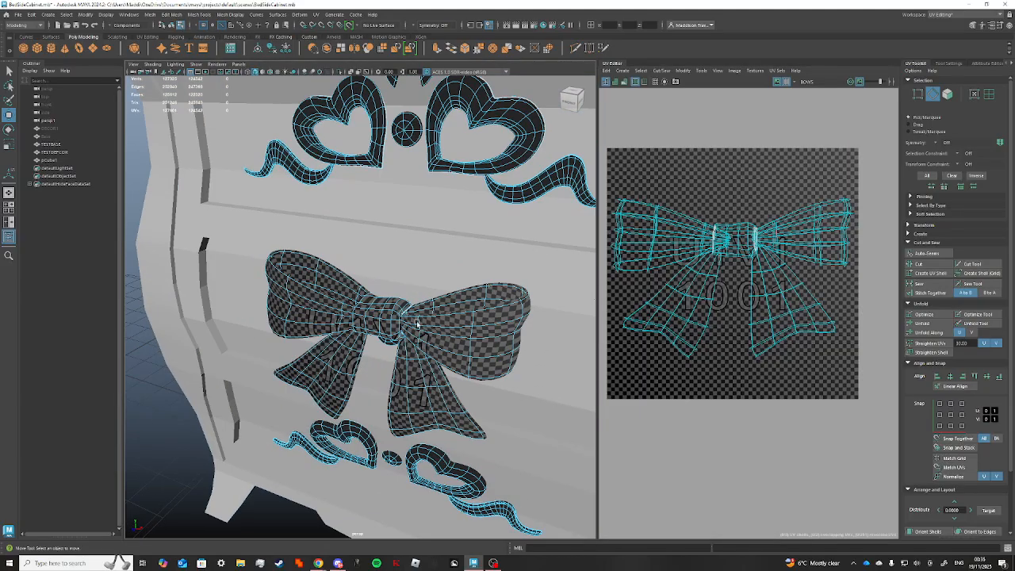
double_click(419, 305)
alt+drag(487, 311, 492, 331)
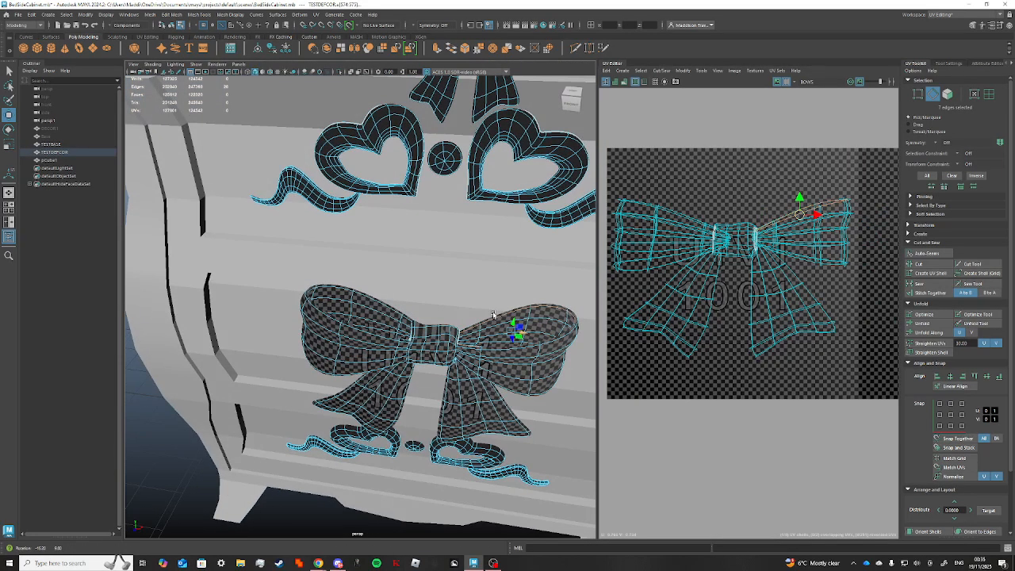
key(F8)
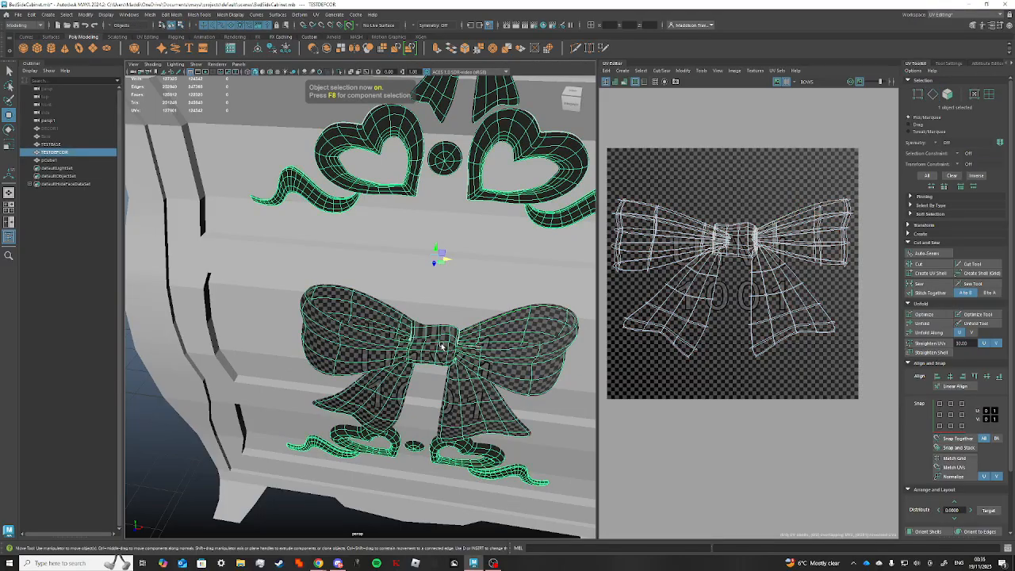
key(1)
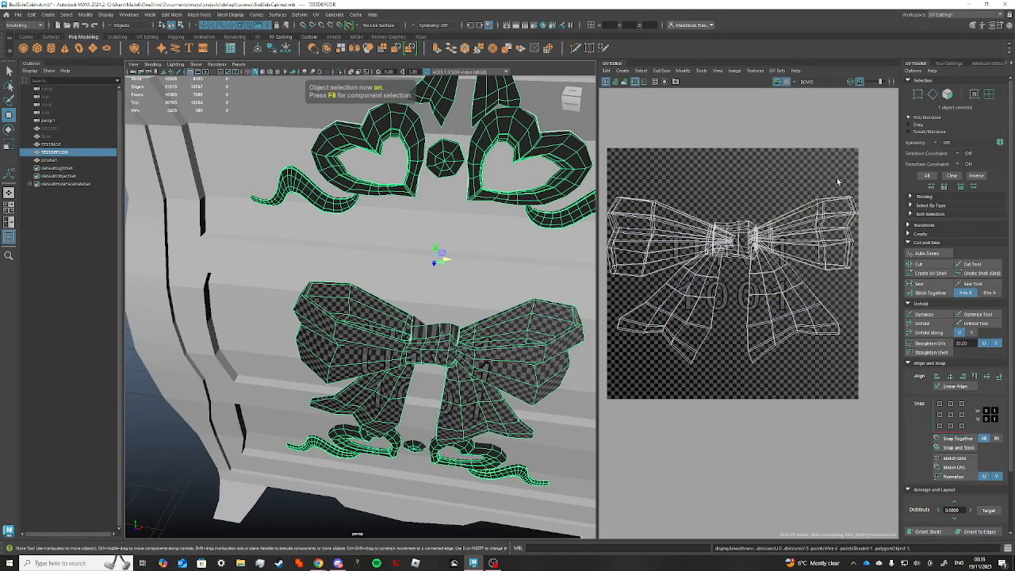
key(F8)
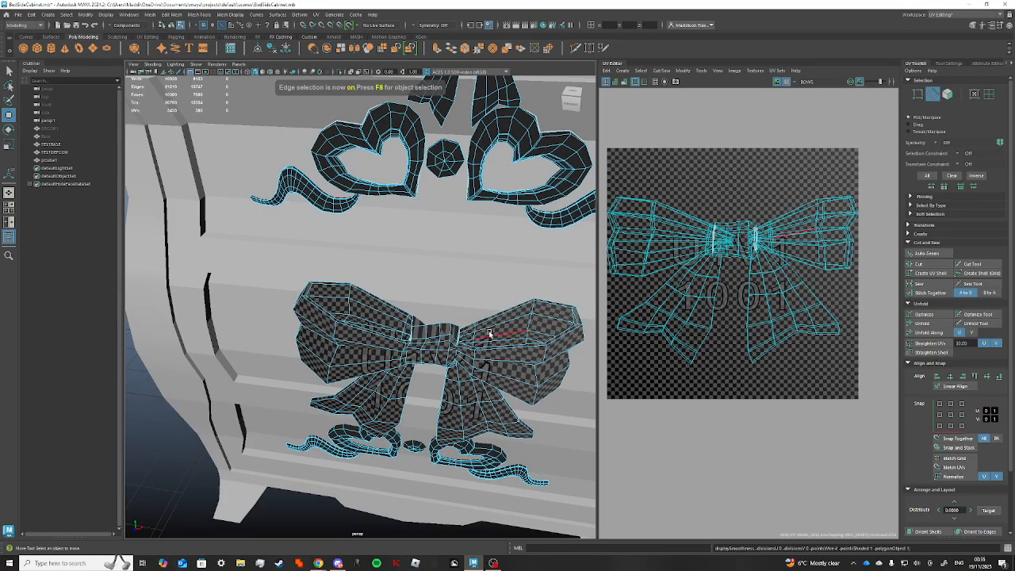
Cut UV seams along the upper, lower and outer border edge loops of the center bow's right loop.
scroll(489, 334, up, 5)
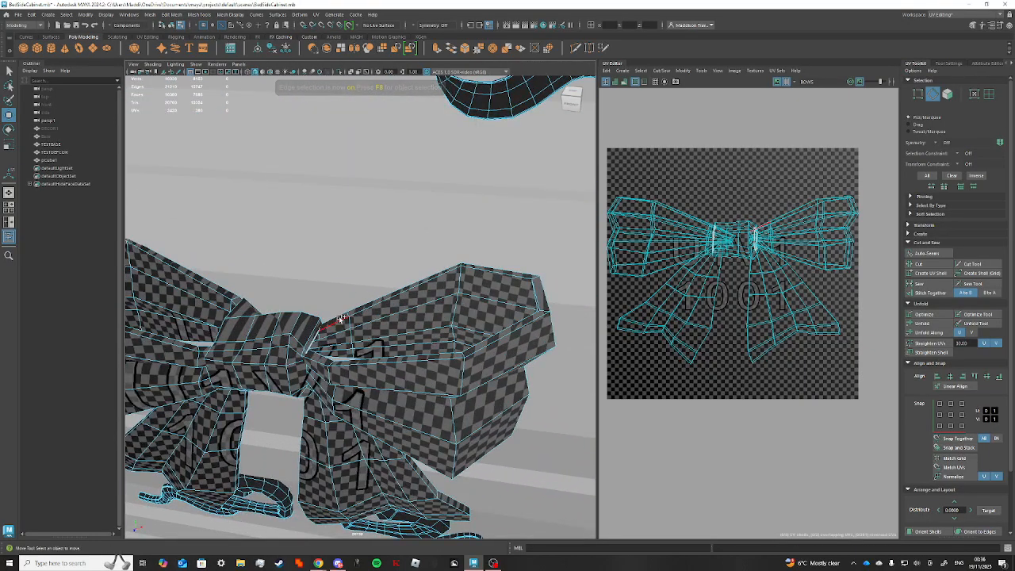
double_click(341, 320)
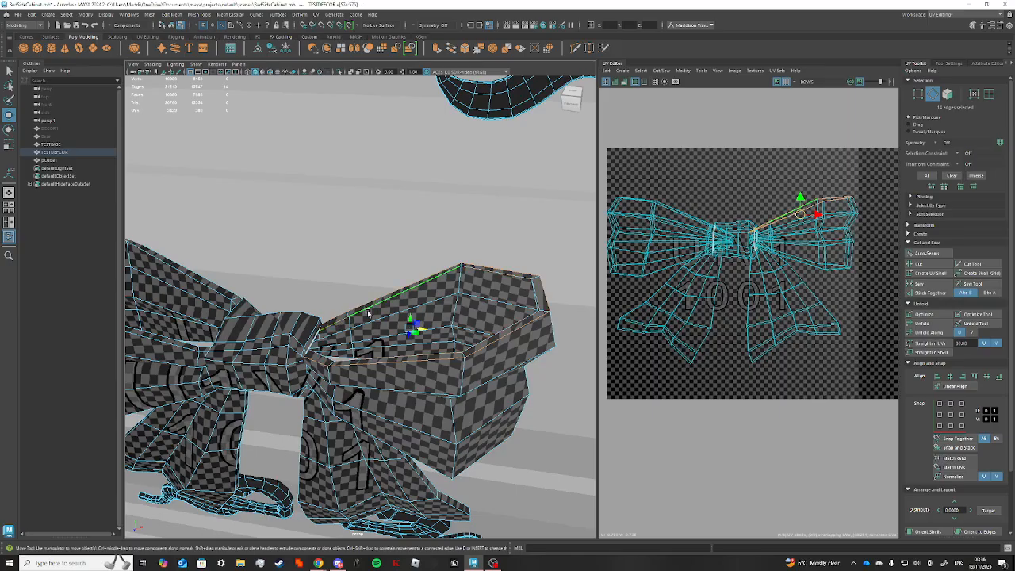
alt+drag(548, 284, 614, 305)
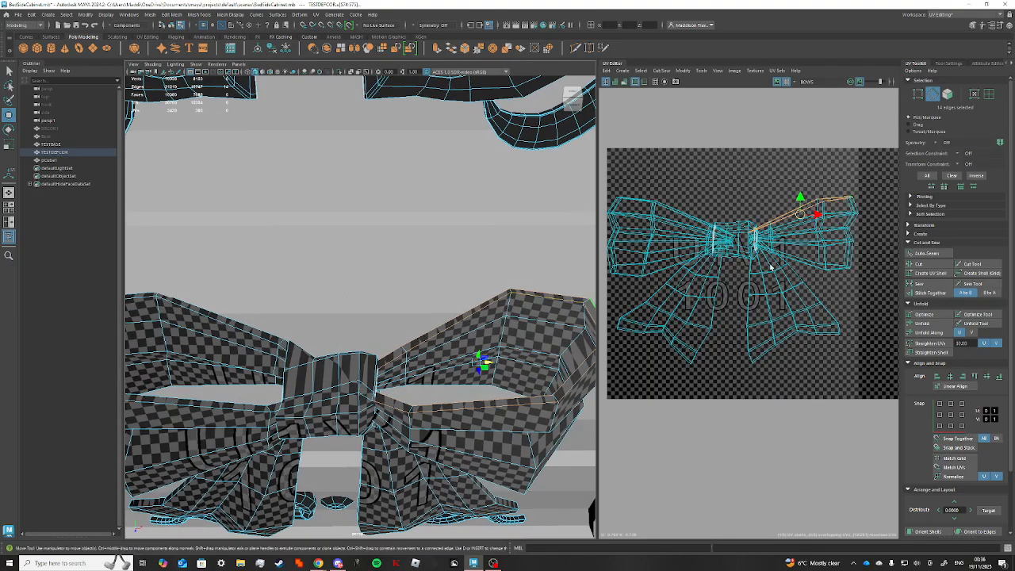
alt+drag(539, 318, 521, 259)
alt+middle_drag(521, 258, 485, 358)
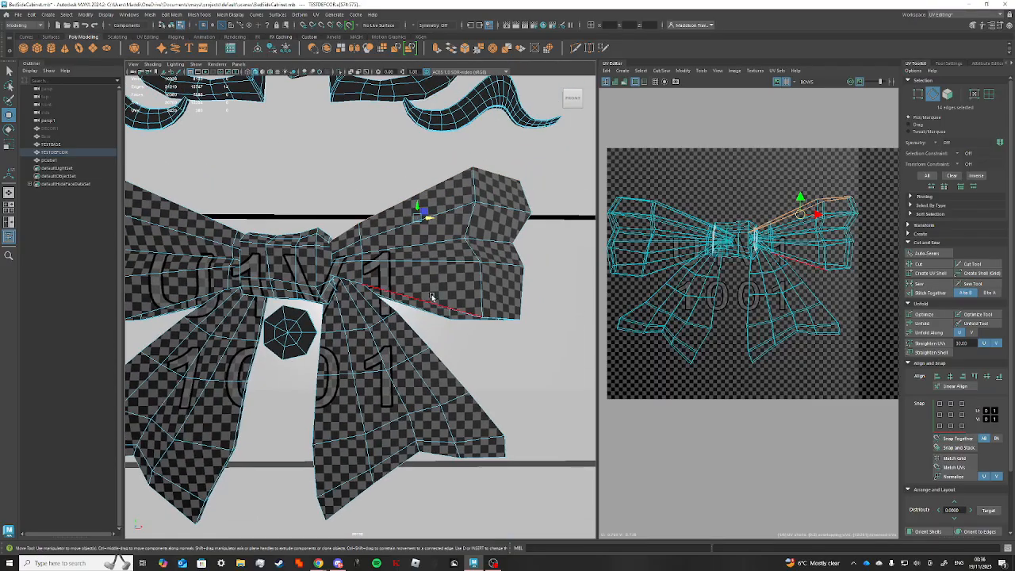
shift+double_click(429, 299)
alt+drag(429, 299, 437, 215)
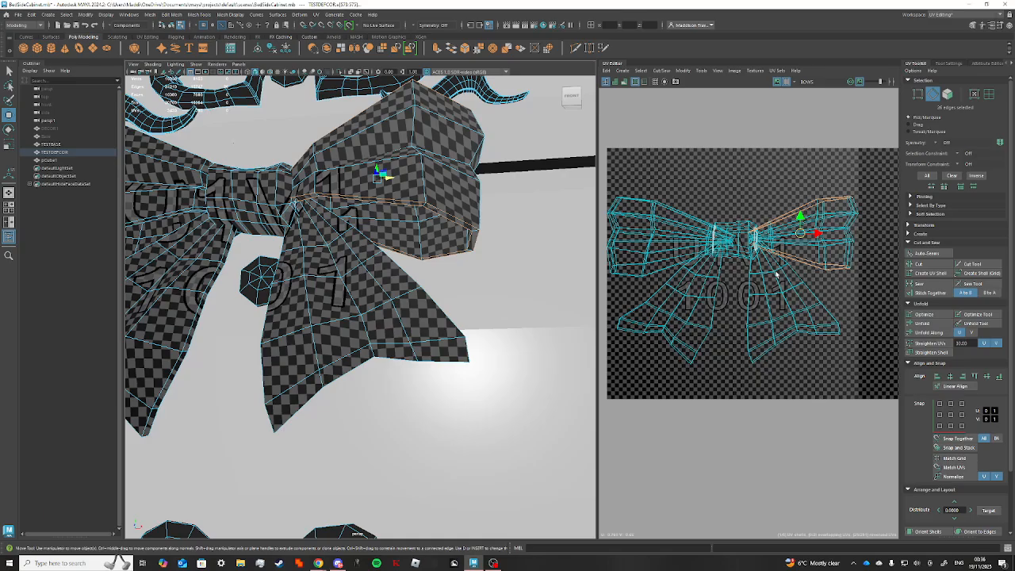
alt+drag(487, 226, 344, 274)
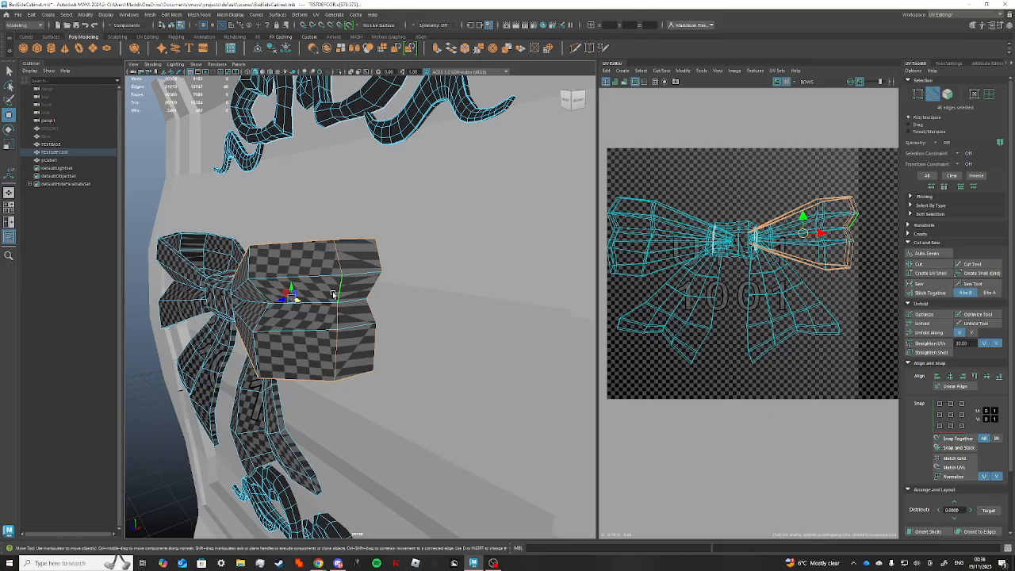
alt+drag(333, 294, 397, 302)
alt+drag(465, 303, 414, 308)
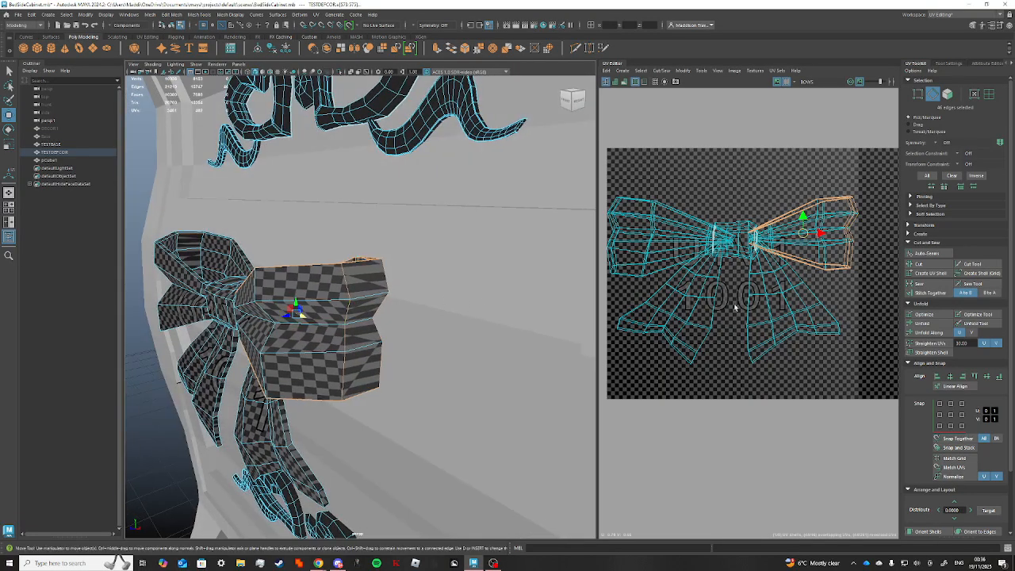
key(shift+x)
Hide the cabinet base object and reselect the decoration mesh.
key(F8)
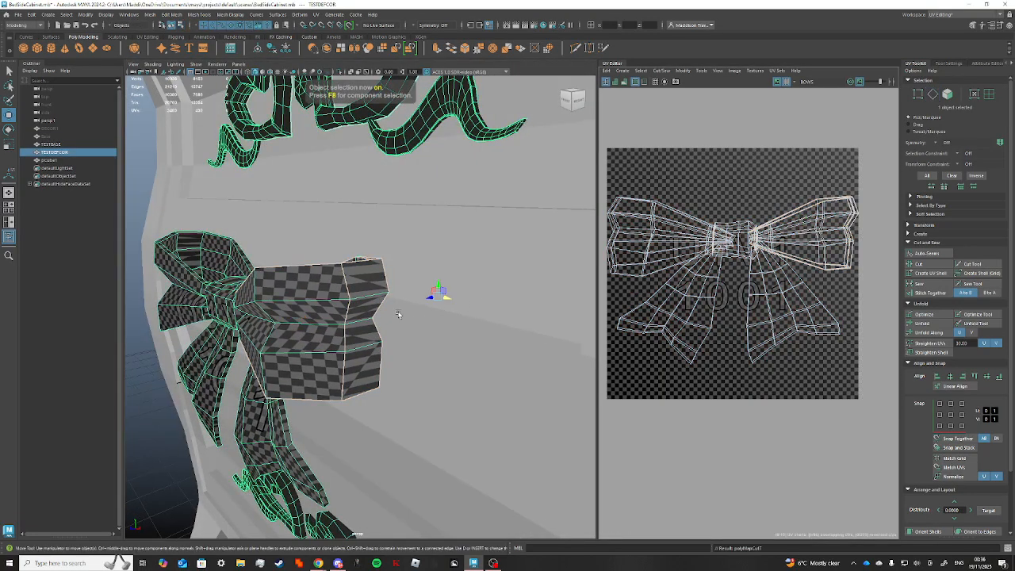
alt+drag(399, 310, 353, 300)
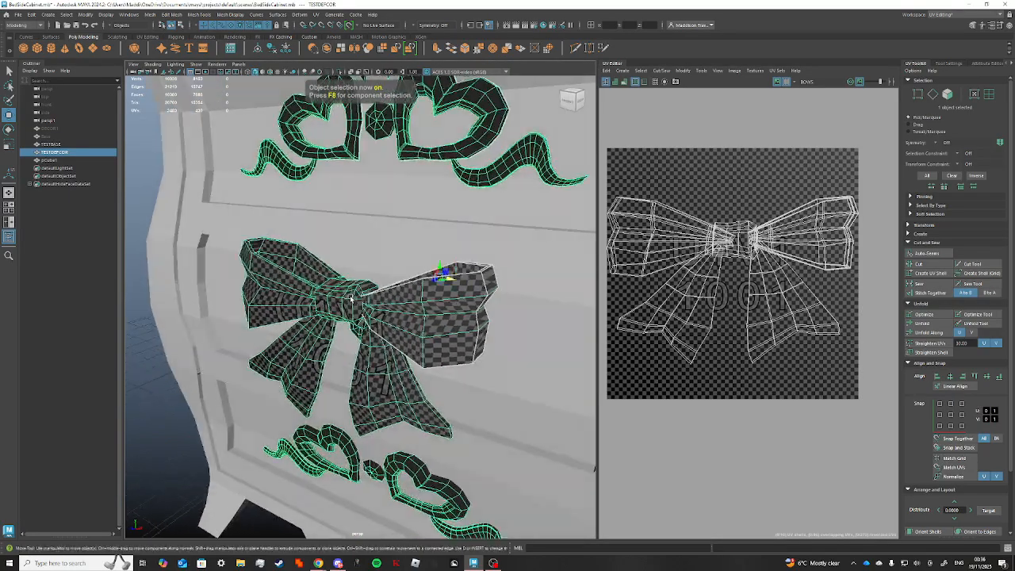
click(405, 232)
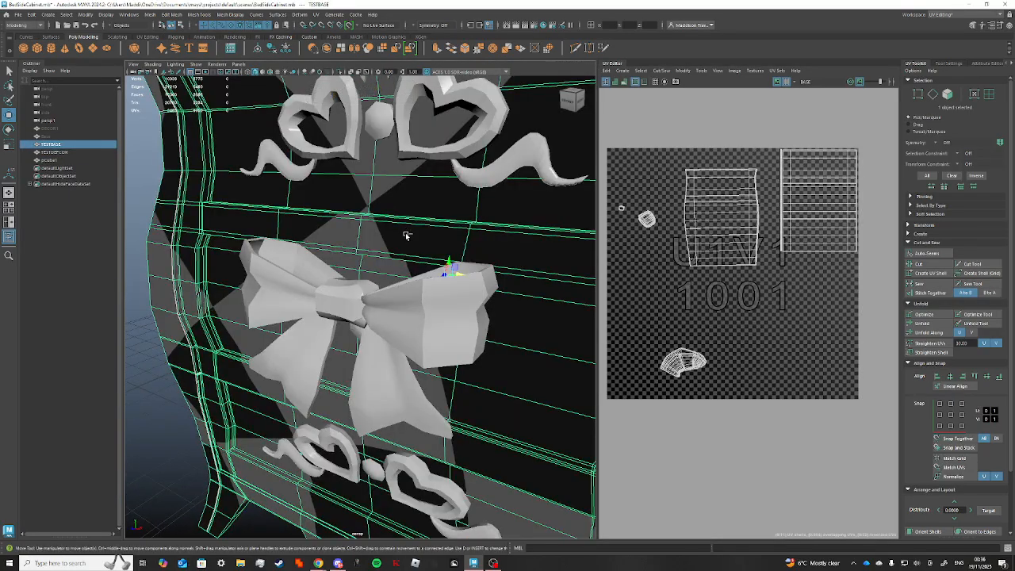
key(ctrl+h)
click(381, 295)
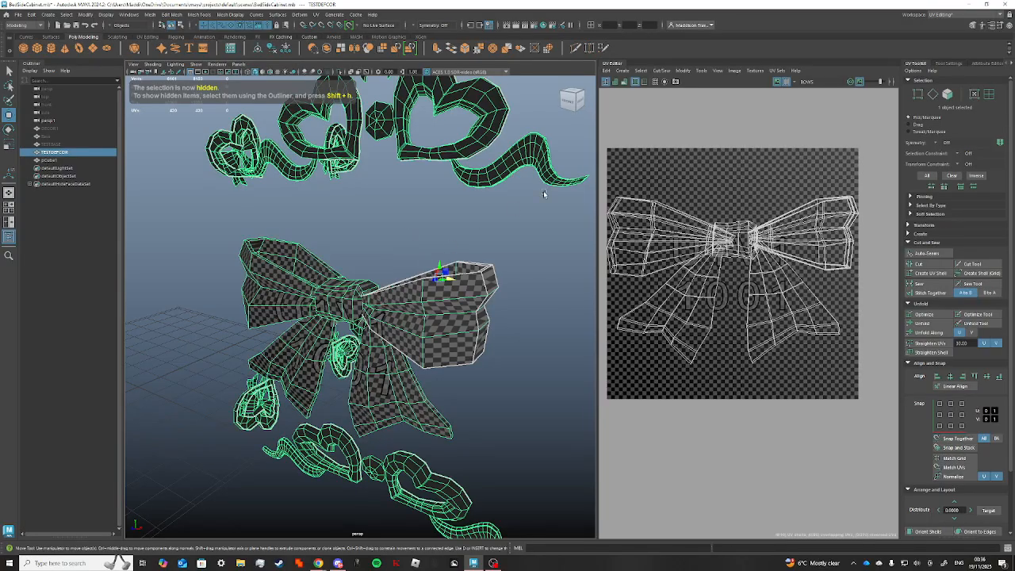
Hide the faces of the center bow's knot.
click(947, 96)
double_click(336, 305)
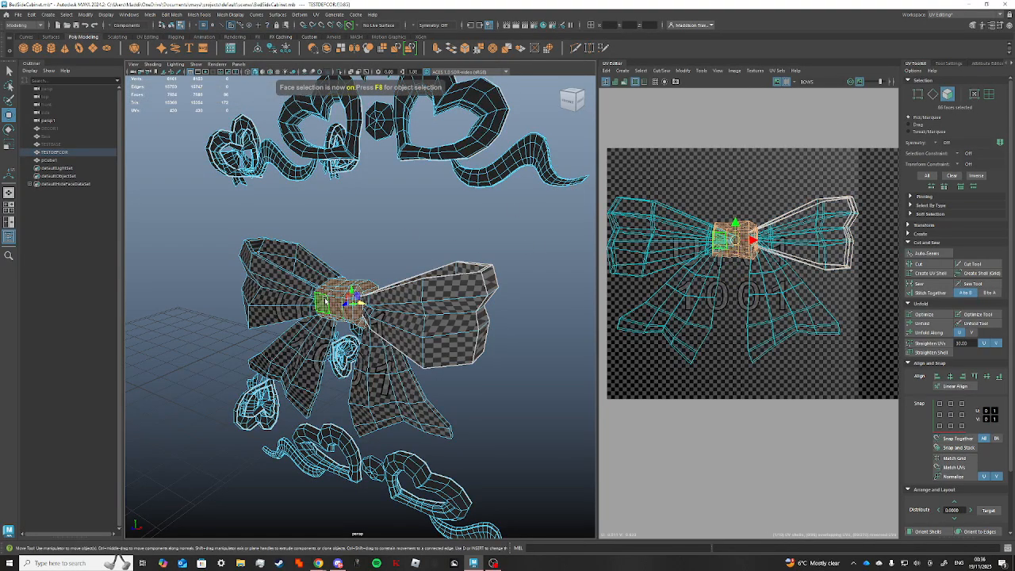
key(ctrl+h)
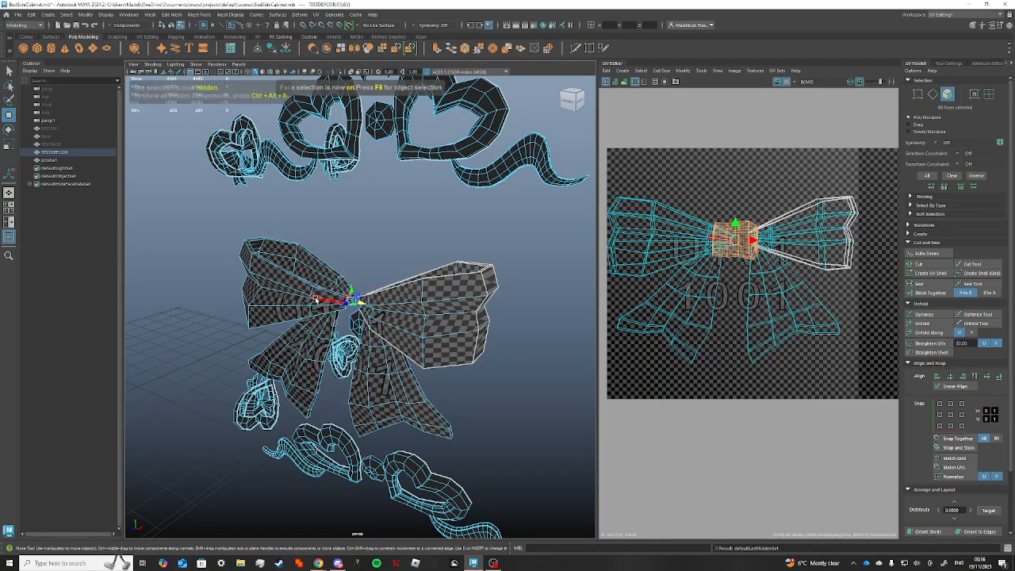
click(398, 268)
Switch to edge selection and cut a UV seam around one narrow end of the right bow loop, beside the hidden knot.
alt+drag(398, 268, 478, 273)
alt+middle_drag(478, 273, 444, 268)
scroll(444, 268, up, 4)
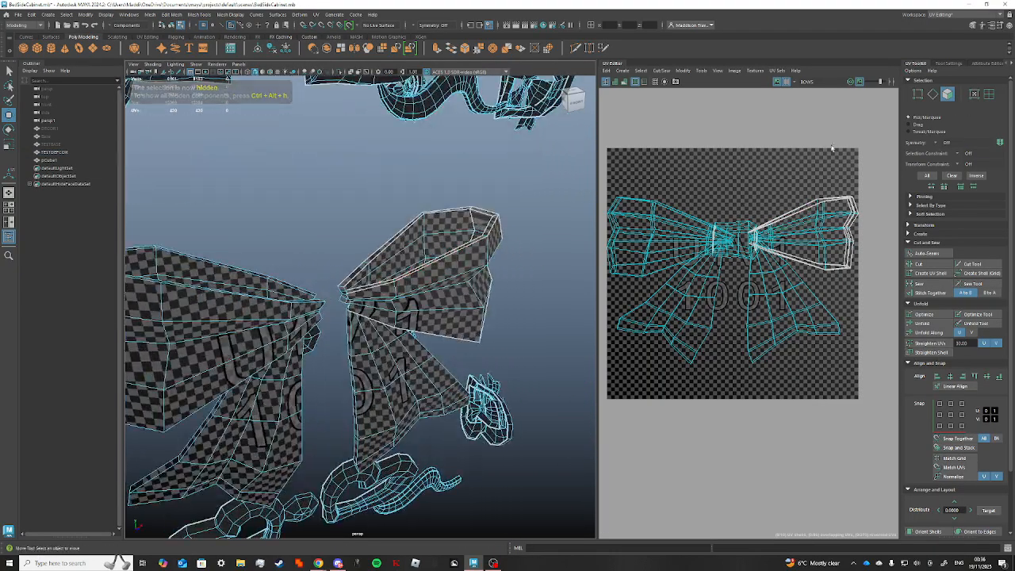
click(935, 95)
scroll(403, 303, up, 6)
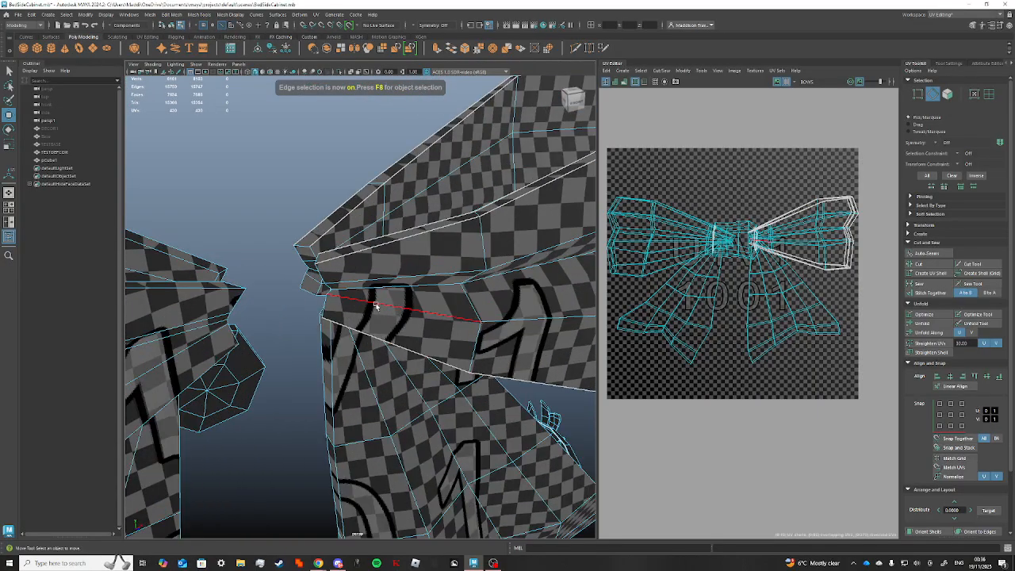
alt+drag(404, 303, 398, 229)
double_click(393, 221)
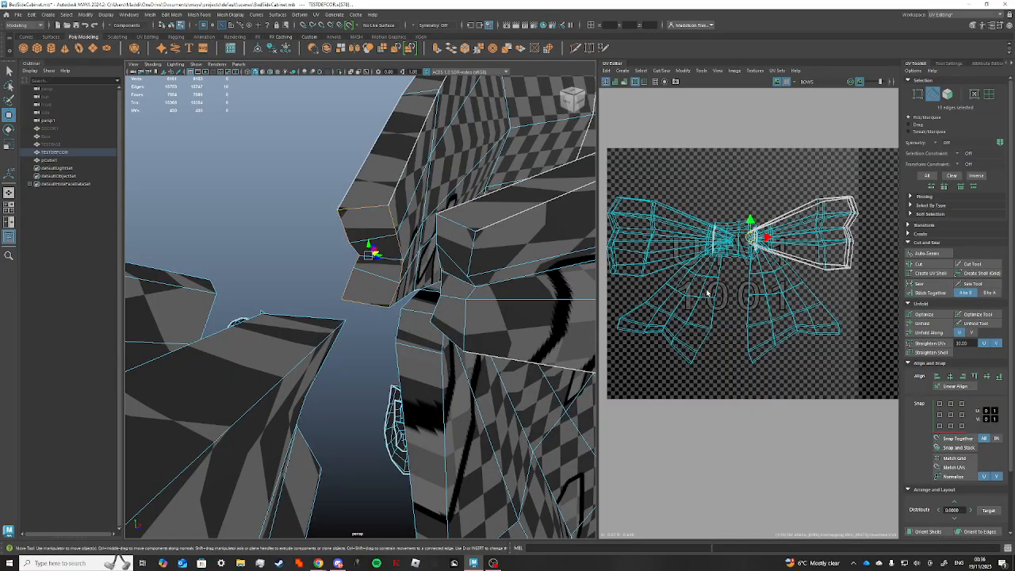
key(shift+x)
Select the edges around the right loop's second narrow end near the knot and cut them as a UV seam.
click(456, 225)
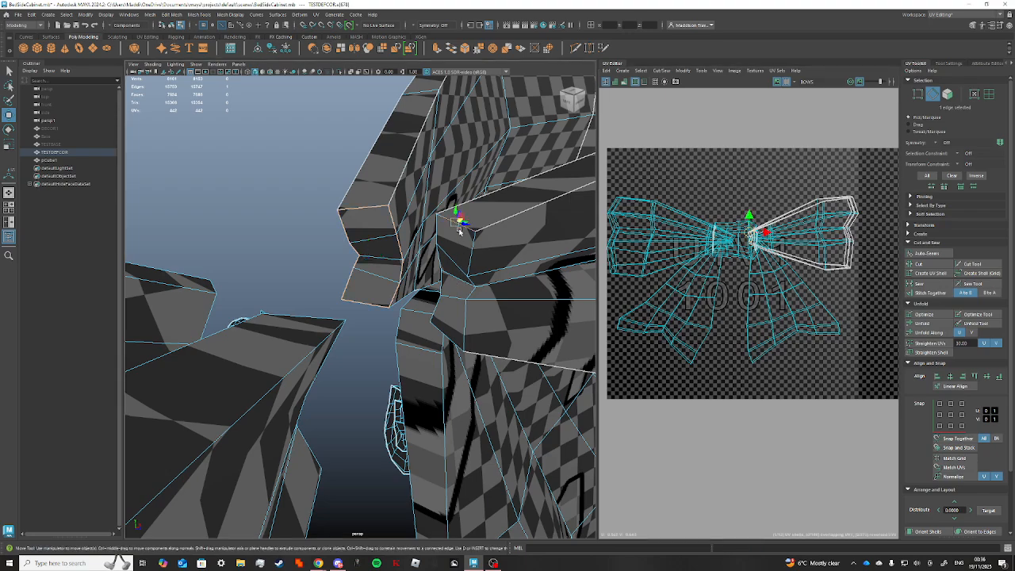
shift+click(475, 244)
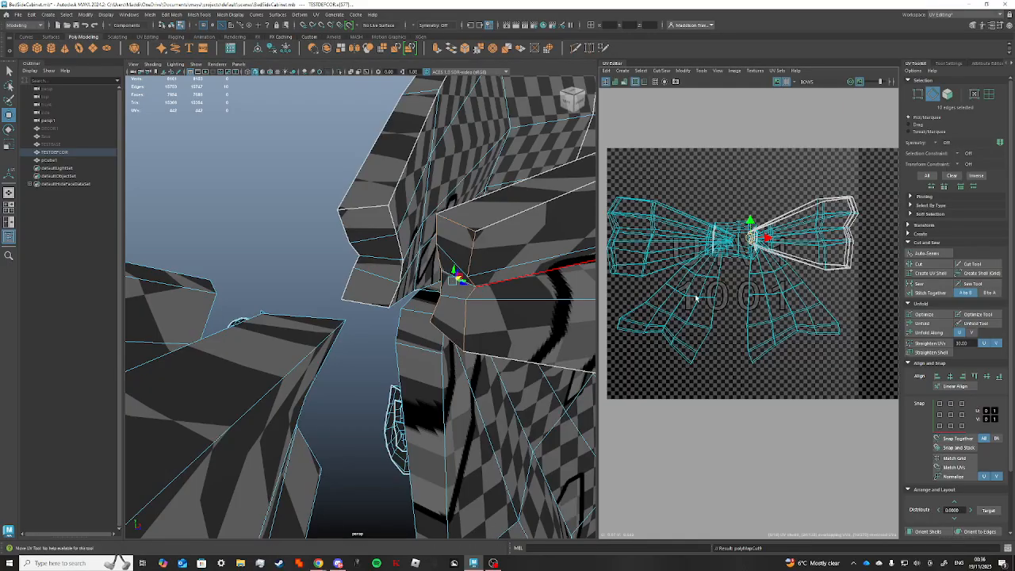
alt+drag(486, 291, 477, 270)
shift+click(434, 225)
alt+drag(434, 226, 458, 270)
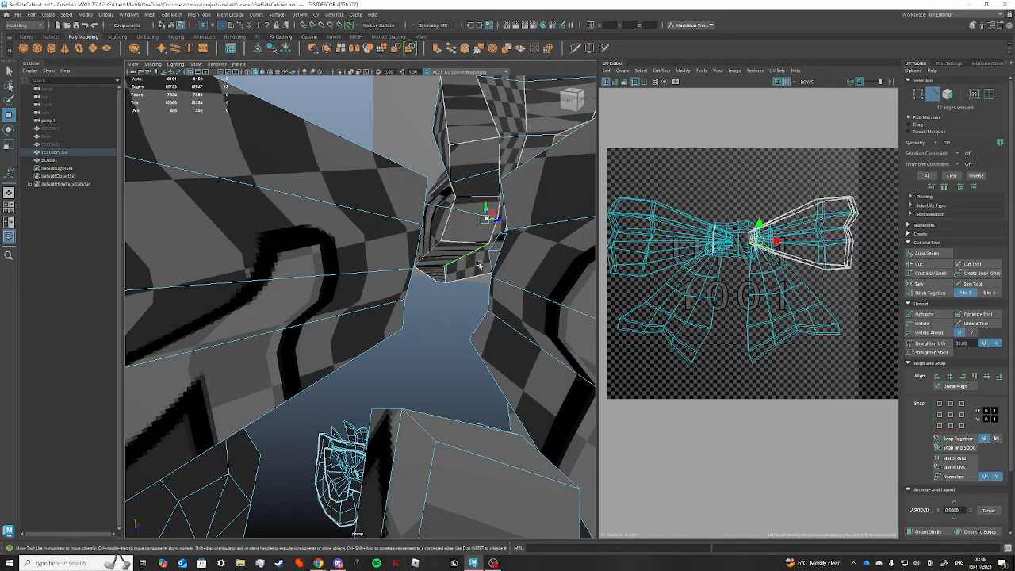
alt+drag(492, 286, 336, 250)
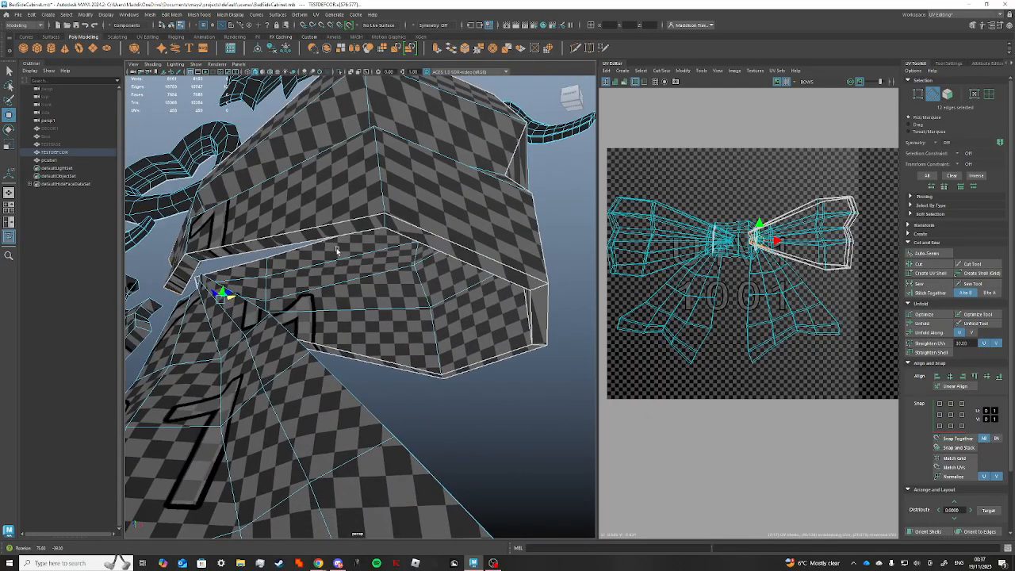
Examine the cut seams around the right bow loop from all sides and switch to face selection.
click(556, 290)
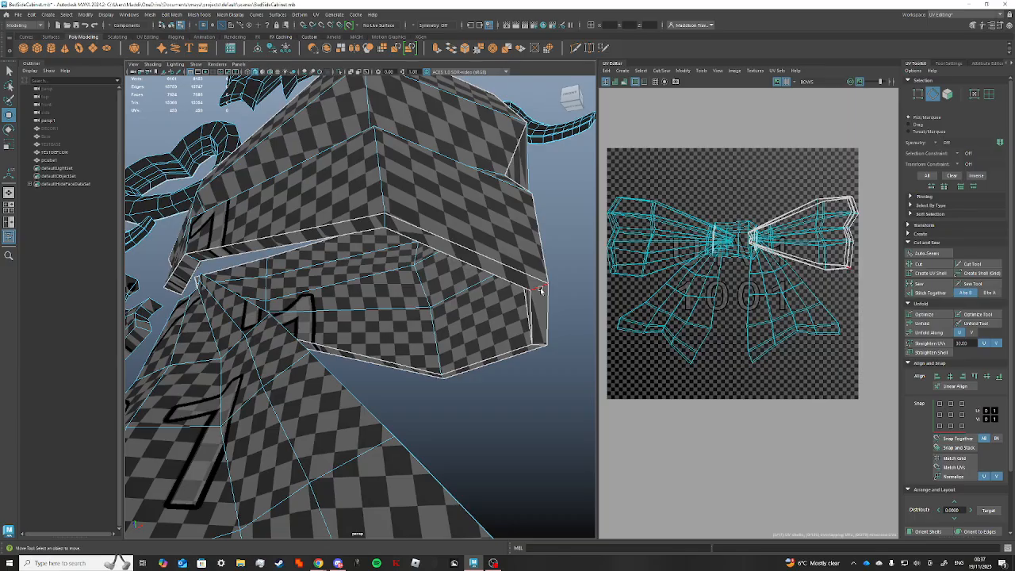
alt+drag(540, 291, 429, 295)
alt+middle_drag(428, 295, 437, 283)
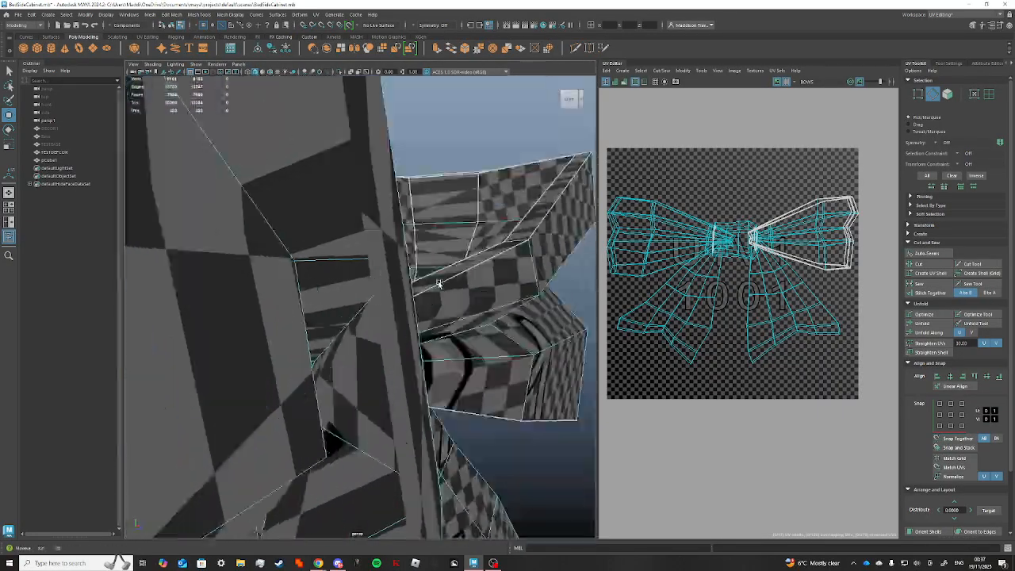
alt+drag(438, 284, 339, 299)
scroll(337, 300, down, 3)
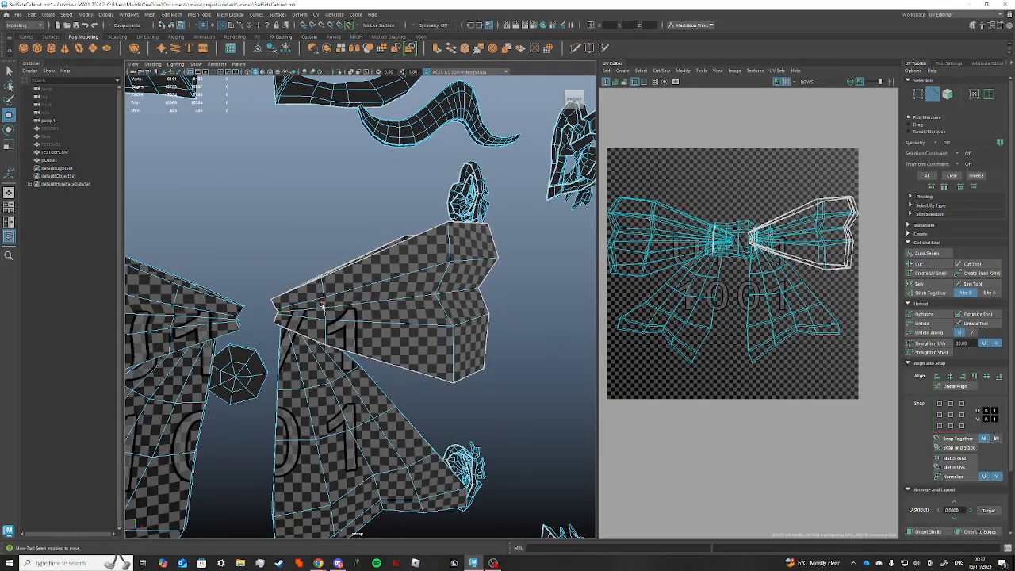
scroll(323, 307, down, 3)
scroll(341, 307, up, 6)
alt+drag(342, 307, 358, 299)
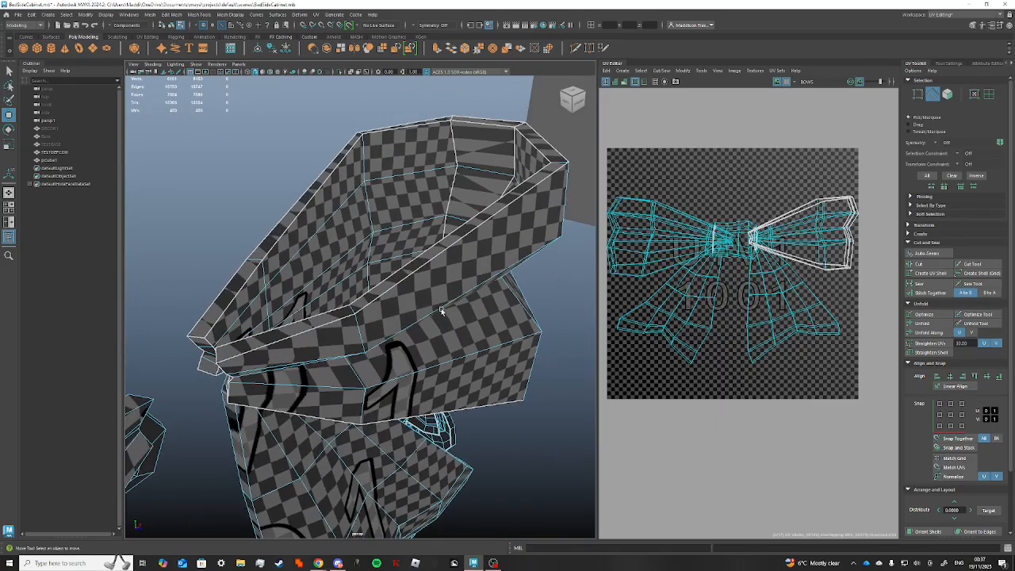
alt+middle_drag(441, 310, 453, 284)
alt+drag(453, 284, 351, 284)
alt+drag(293, 265, 376, 284)
scroll(359, 317, down, 3)
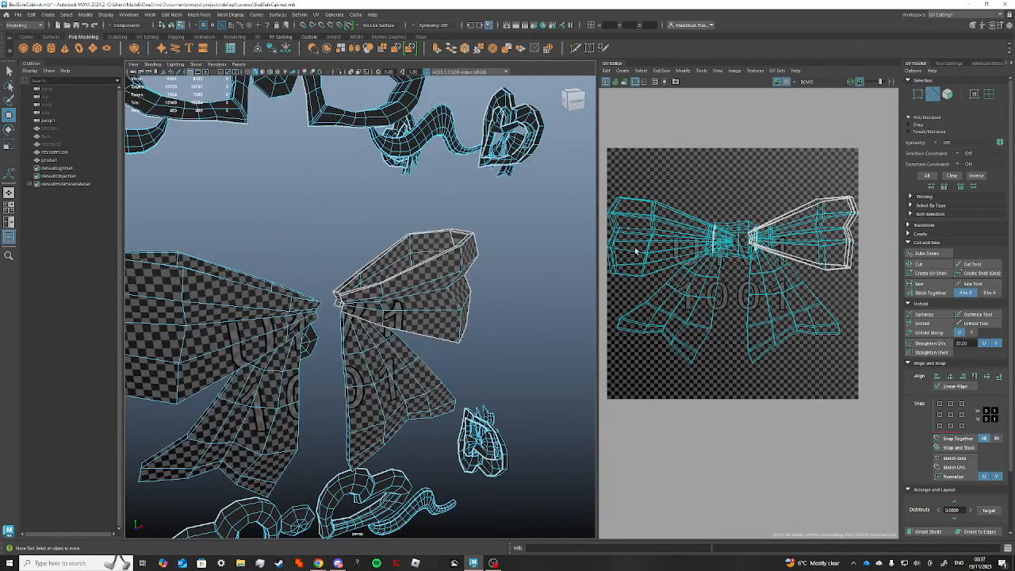
scroll(758, 222, down, 3)
click(948, 94)
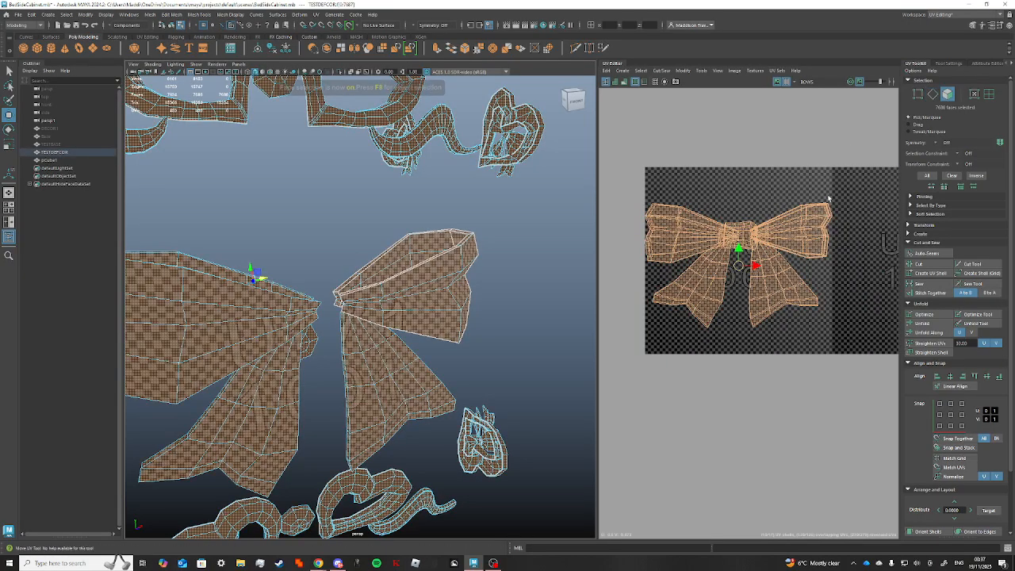
double_click(792, 228)
drag(808, 231, 818, 231)
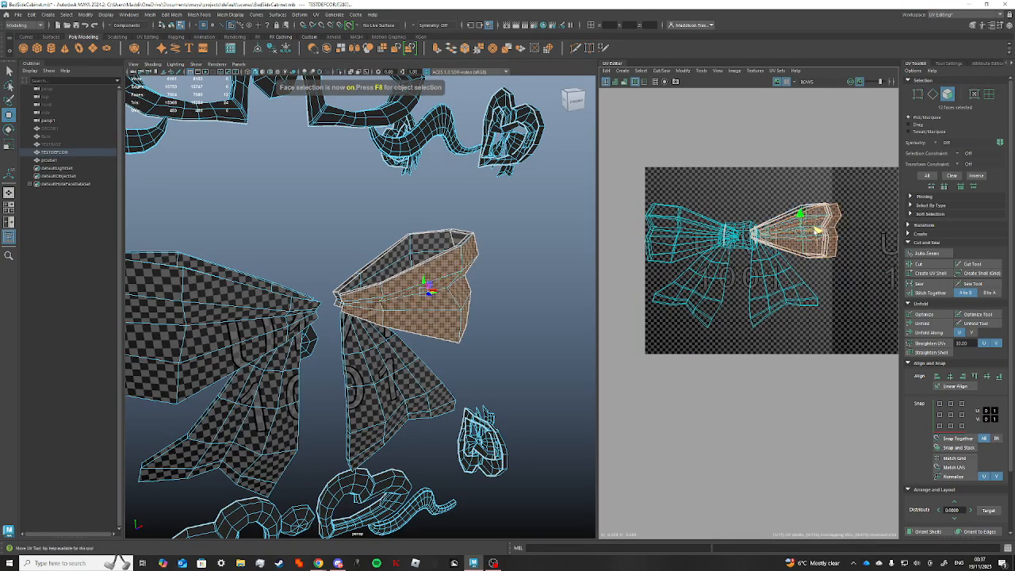
key(ctrl+z)
Select all faces of the right bow loop and move its UVs out of the bow layout into the neighbouring tile.
click(782, 204)
double_click(408, 266)
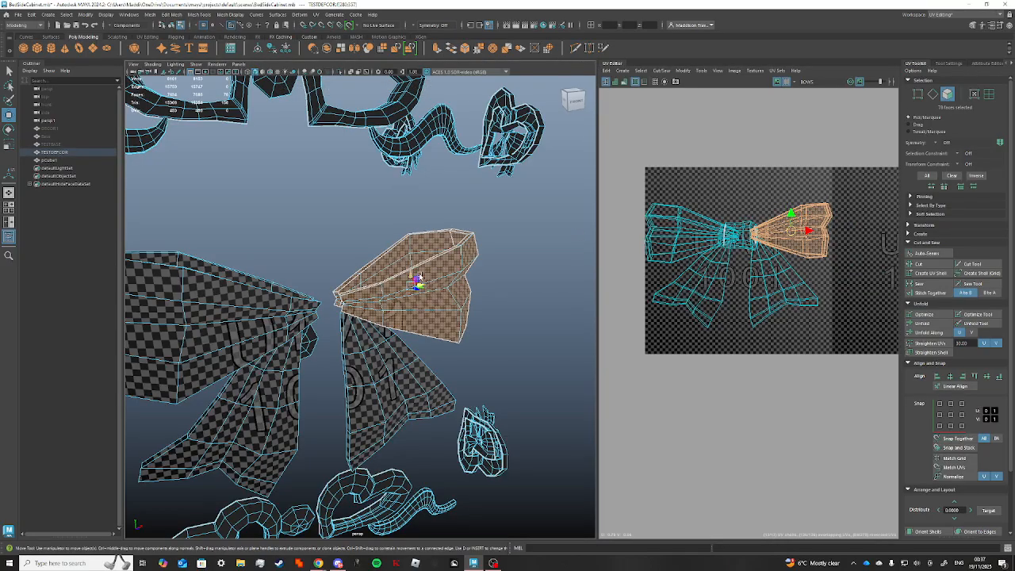
drag(805, 232, 897, 235)
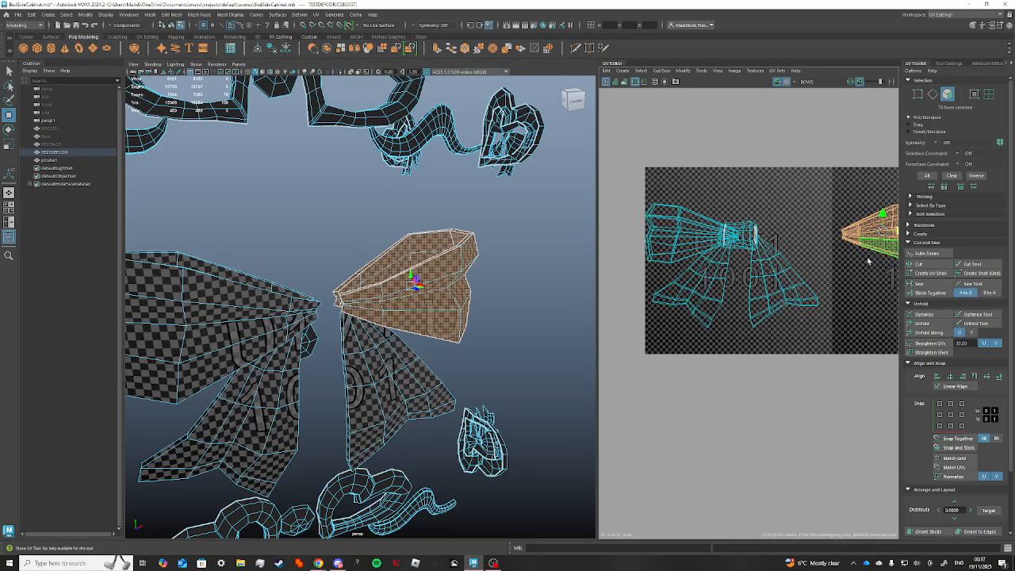
alt+middle_drag(836, 284, 726, 283)
drag(789, 231, 809, 230)
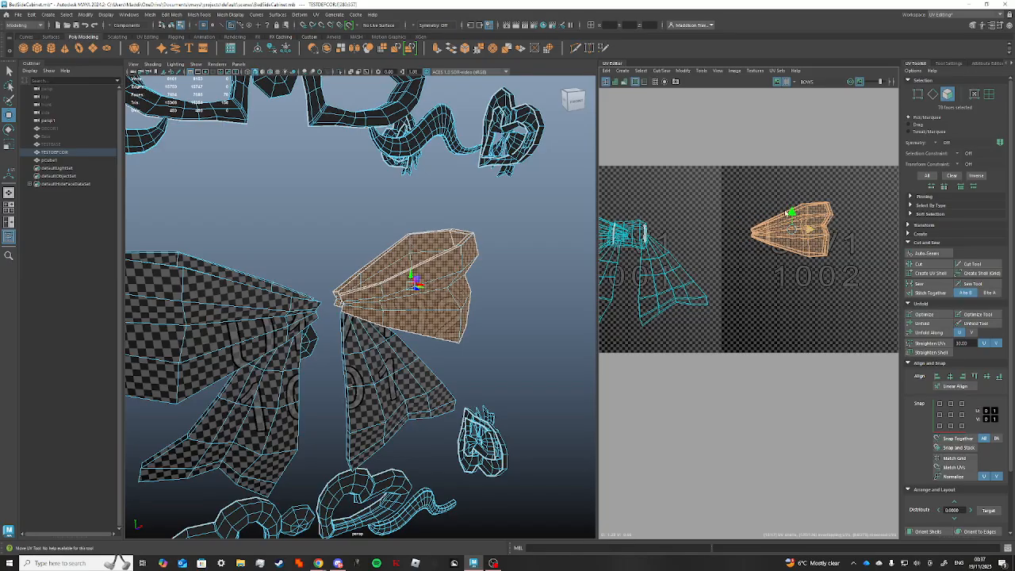
Isolate the right loop's UVs in the UV Editor and move them back into the U1V1 tile.
click(664, 82)
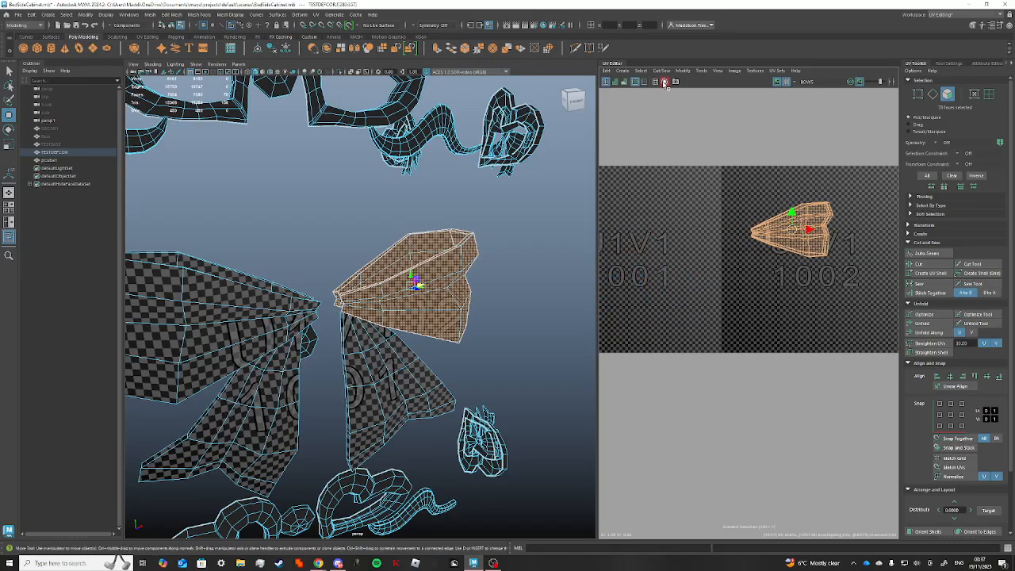
drag(809, 230, 663, 231)
alt+middle_drag(719, 277, 797, 289)
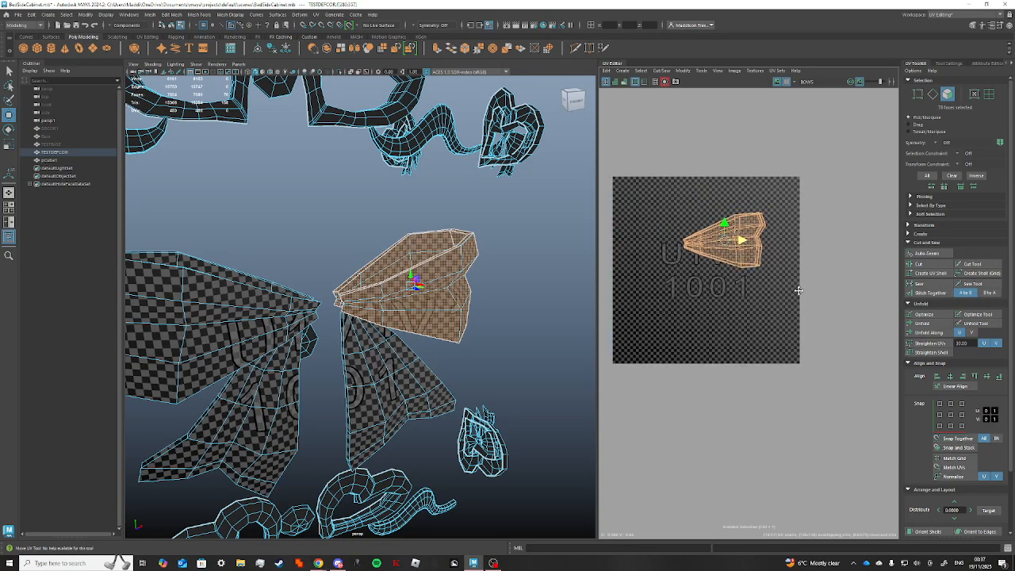
drag(742, 241, 712, 241)
scroll(709, 252, up, 2)
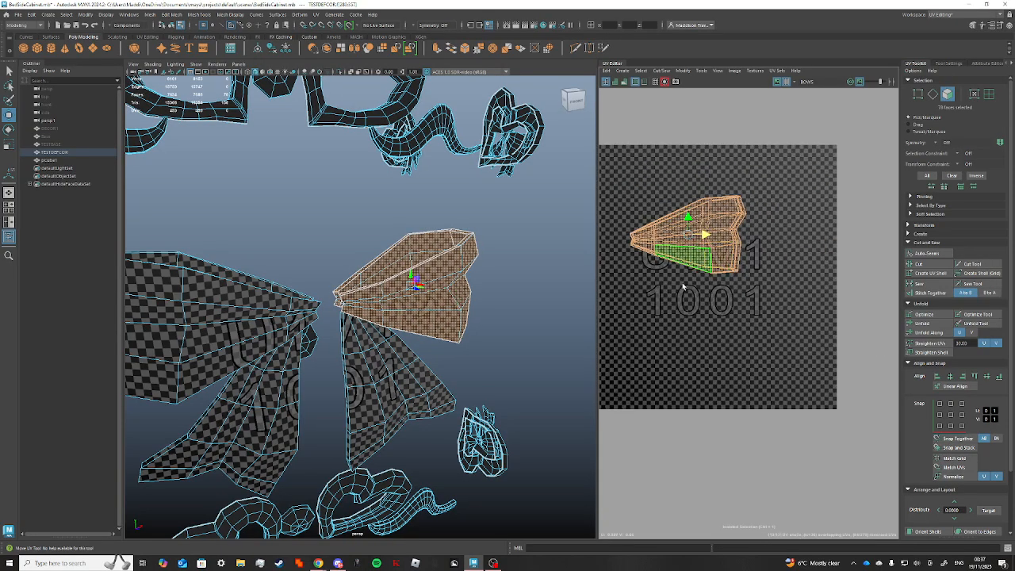
alt+middle_drag(719, 292, 789, 333)
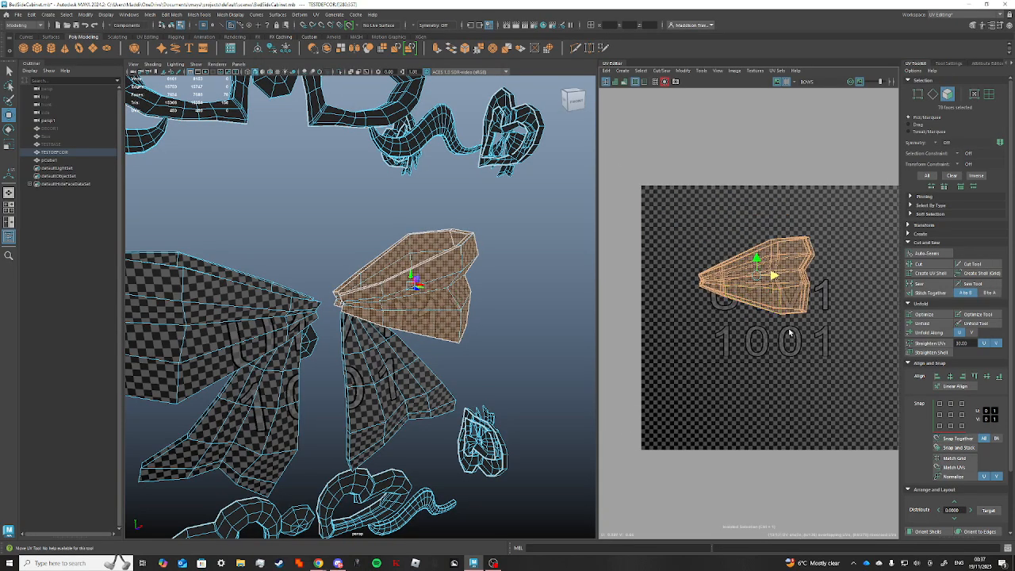
Unfold the right loop's UVs and lay out the resulting shells within the U1V1 tile.
click(923, 324)
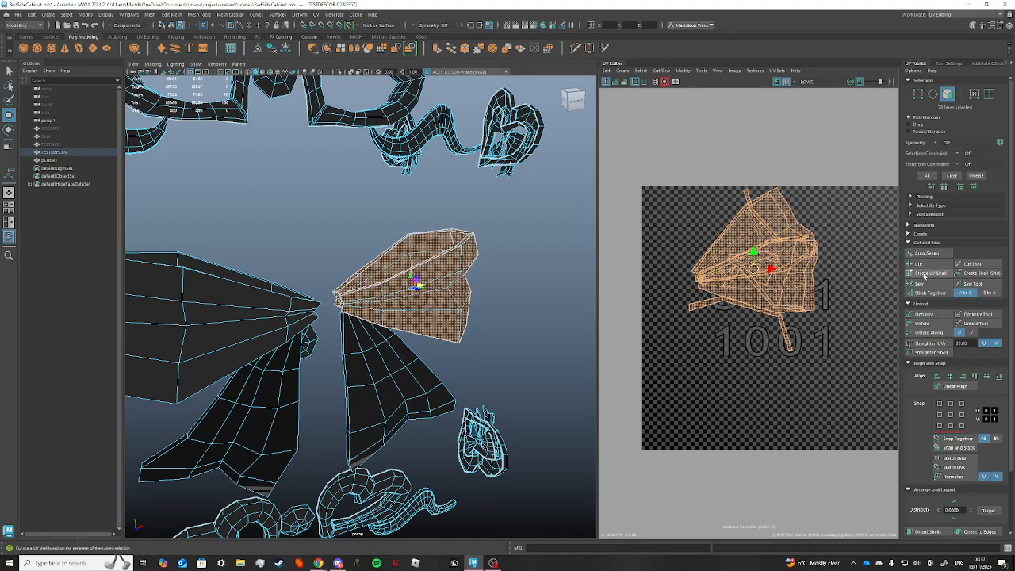
scroll(924, 493, down, 3)
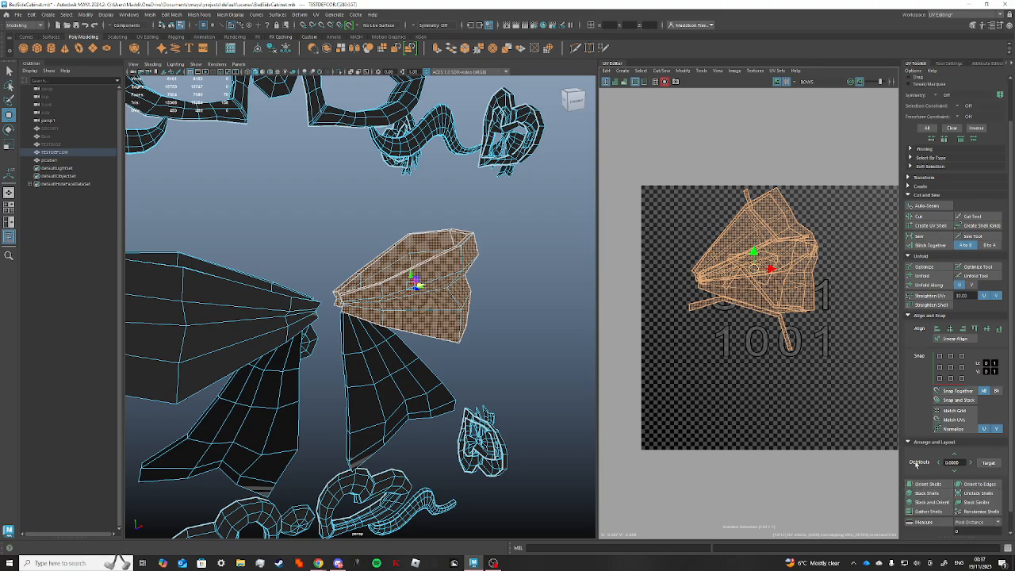
click(928, 521)
scroll(806, 465, down, 2)
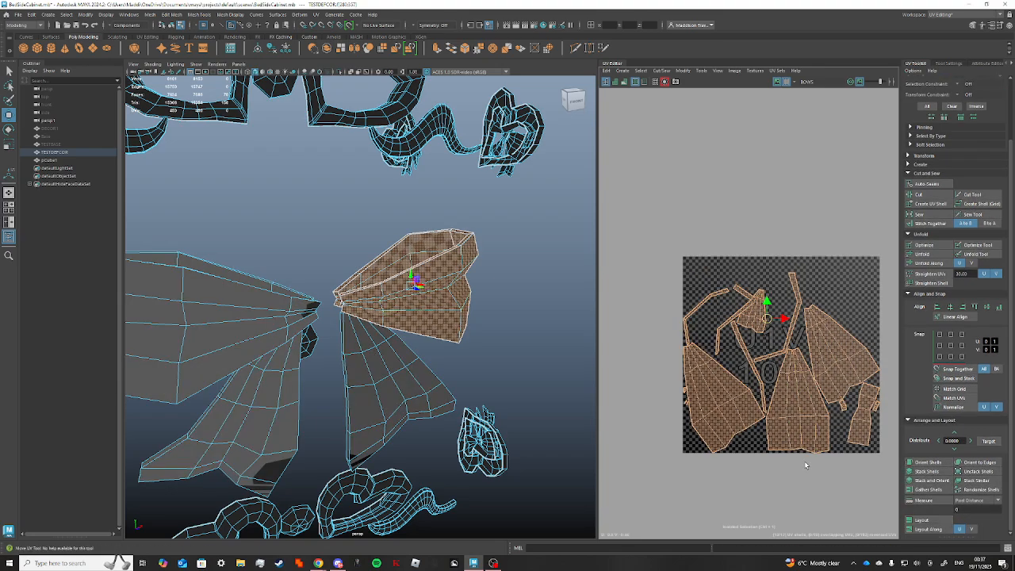
alt+middle_drag(863, 473, 818, 437)
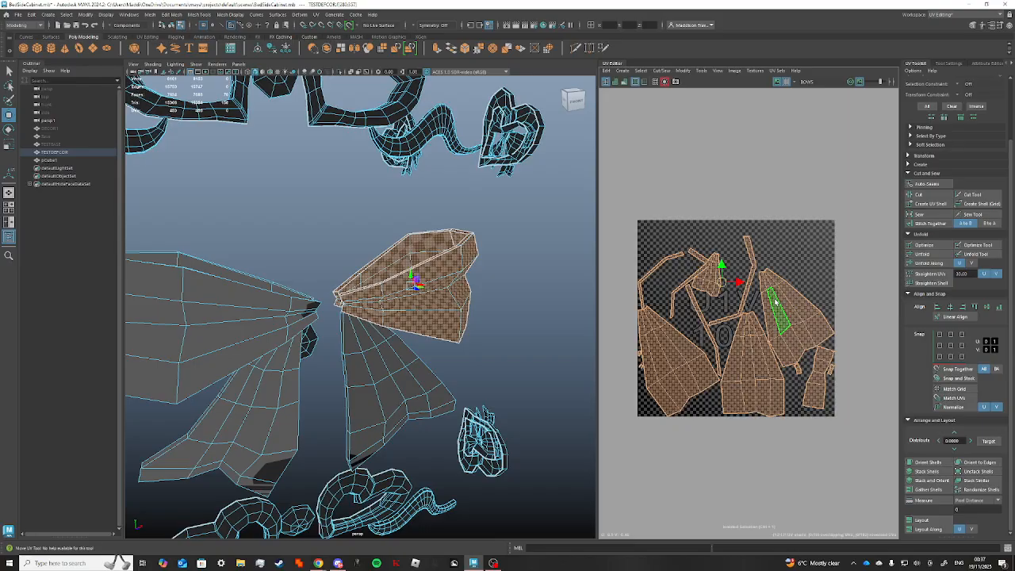
Select all of the right loop's UV shells, orient them and lay them out again in the tile.
click(775, 302)
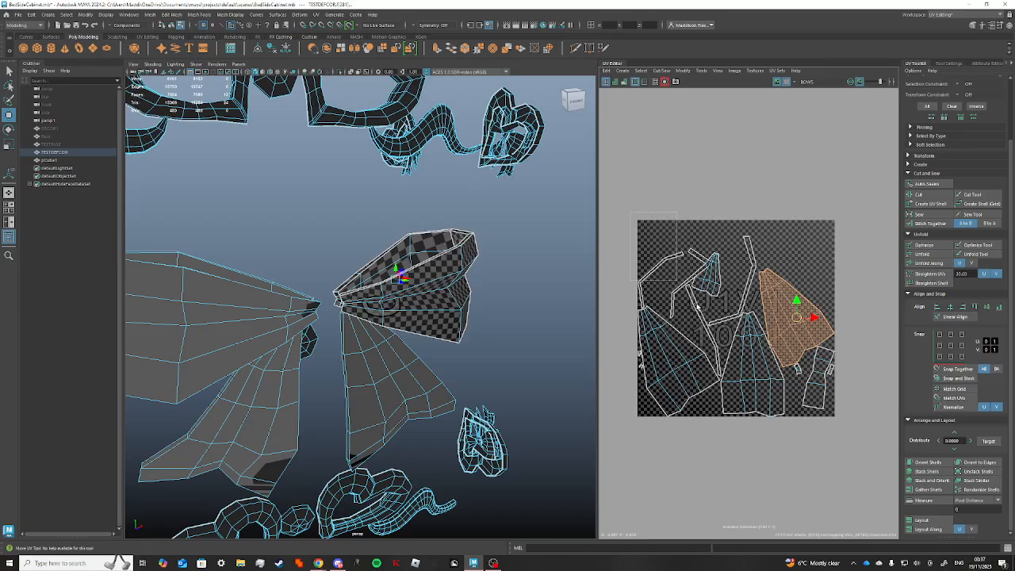
drag(625, 208, 851, 428)
click(929, 462)
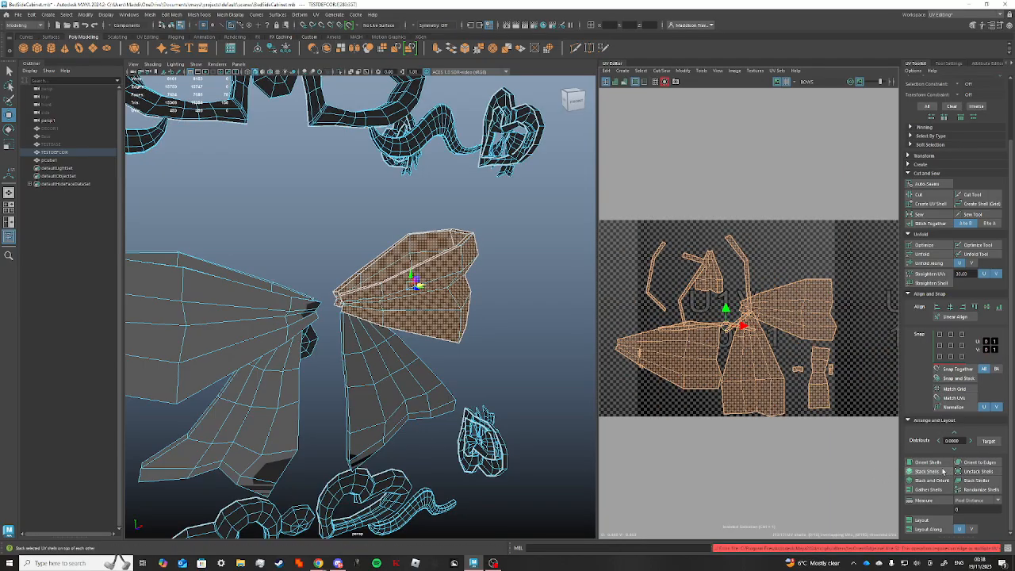
click(924, 520)
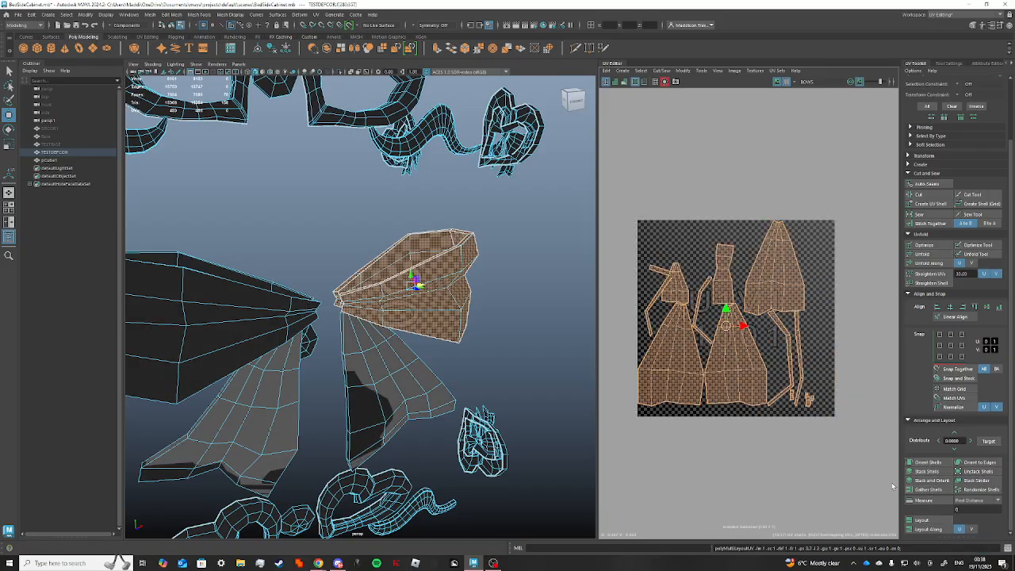
Check which part of the right bow loop the laid-out UV shells belong to.
click(814, 348)
scroll(665, 310, down, 2)
scroll(676, 348, up, 2)
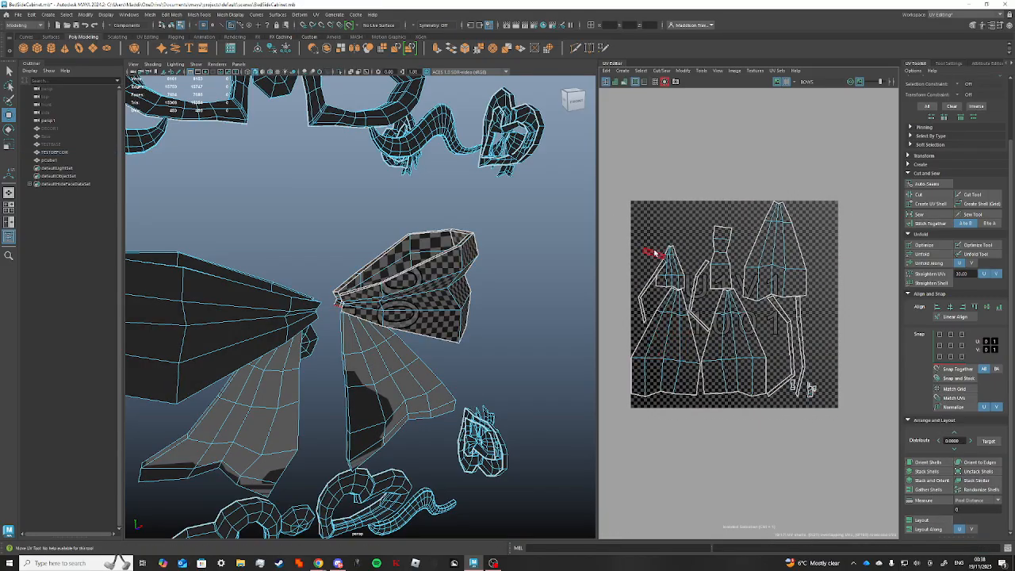
click(788, 254)
scroll(783, 289, down, 2)
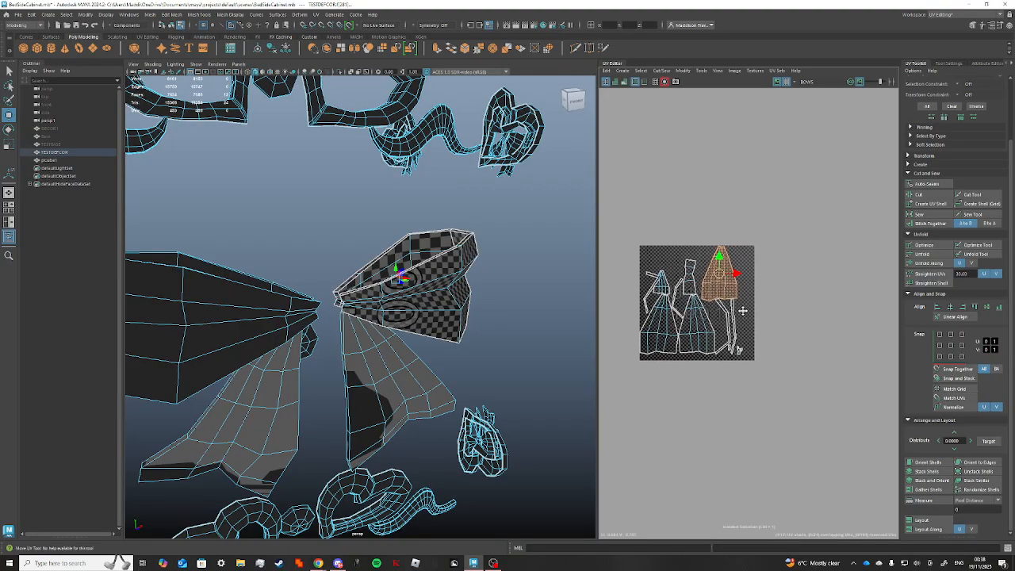
scroll(681, 302, up, 2)
scroll(764, 296, up, 2)
alt+middle_drag(793, 288, 710, 291)
Move the UV shell of the right loop's outer front surface into the U2V1 tile and rotate it to lie horizontally.
click(433, 293)
alt+middle_drag(658, 334, 738, 325)
double_click(704, 341)
scroll(705, 341, down, 2)
drag(690, 337, 812, 263)
key(e)
key(w)
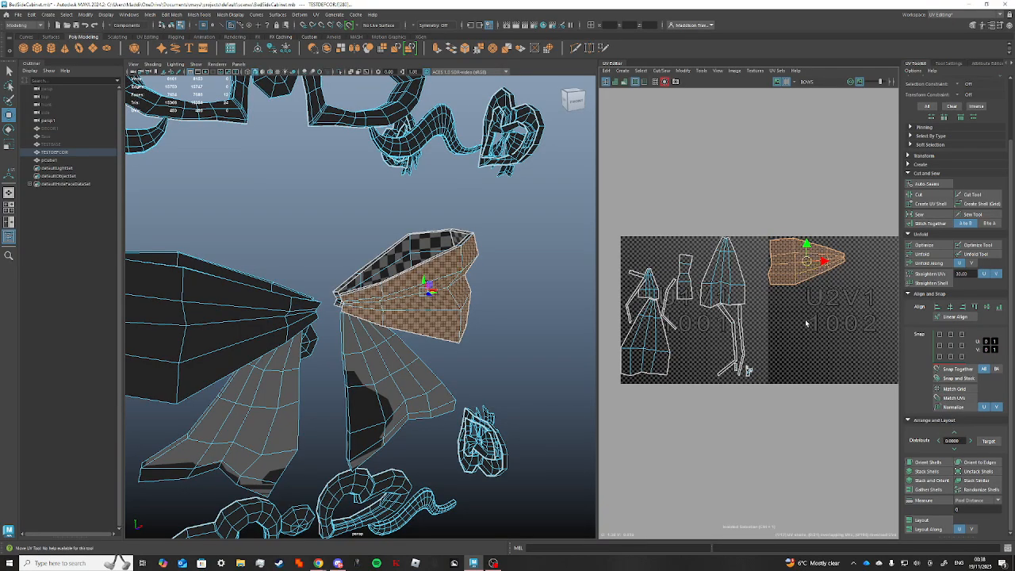
Rotate the outer front surface's UV shell half a turn so its wide end points right, matching the mesh.
alt+middle_drag(807, 323, 780, 323)
alt+drag(559, 259, 404, 287)
click(442, 298)
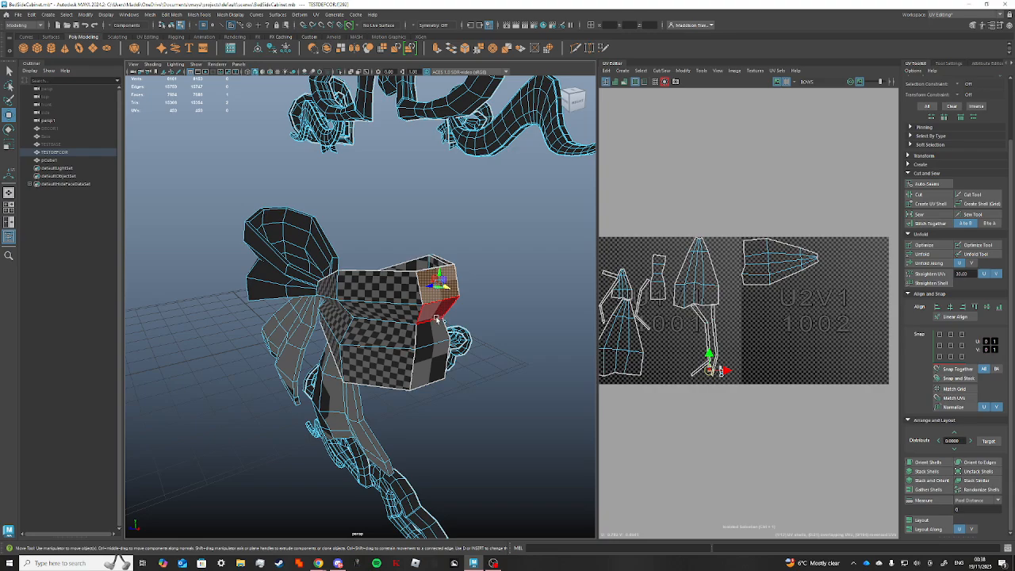
click(755, 268)
key(e)
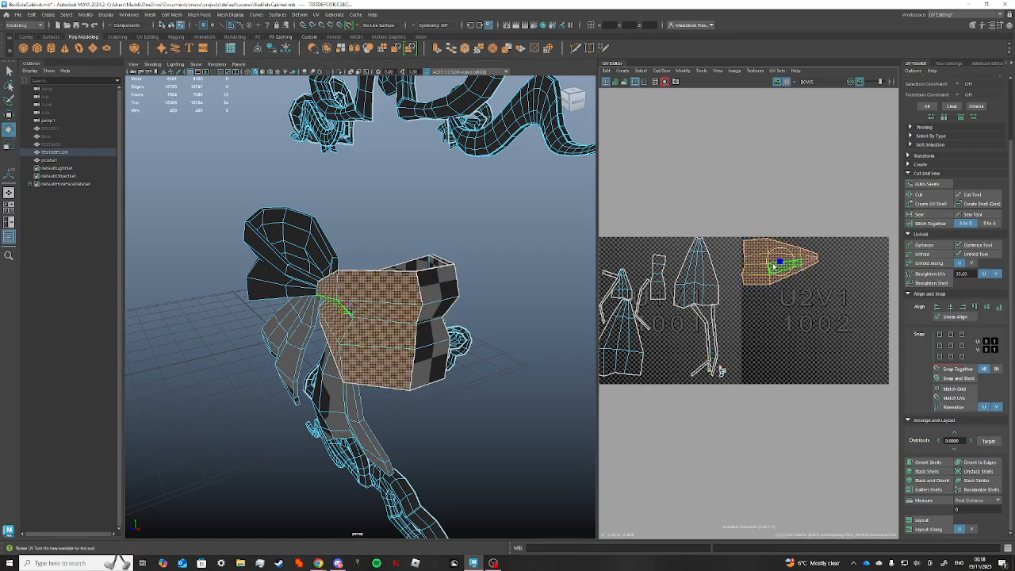
drag(767, 266, 810, 254)
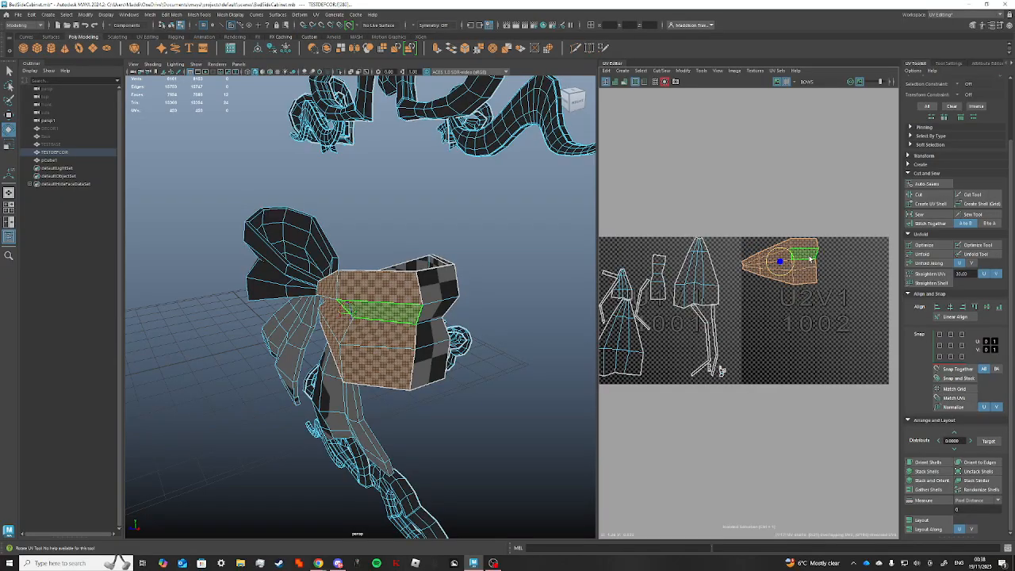
Scale up the UV shell of the right loop's end strip and move it beside the outer front shell's wide end in U2V1.
click(660, 287)
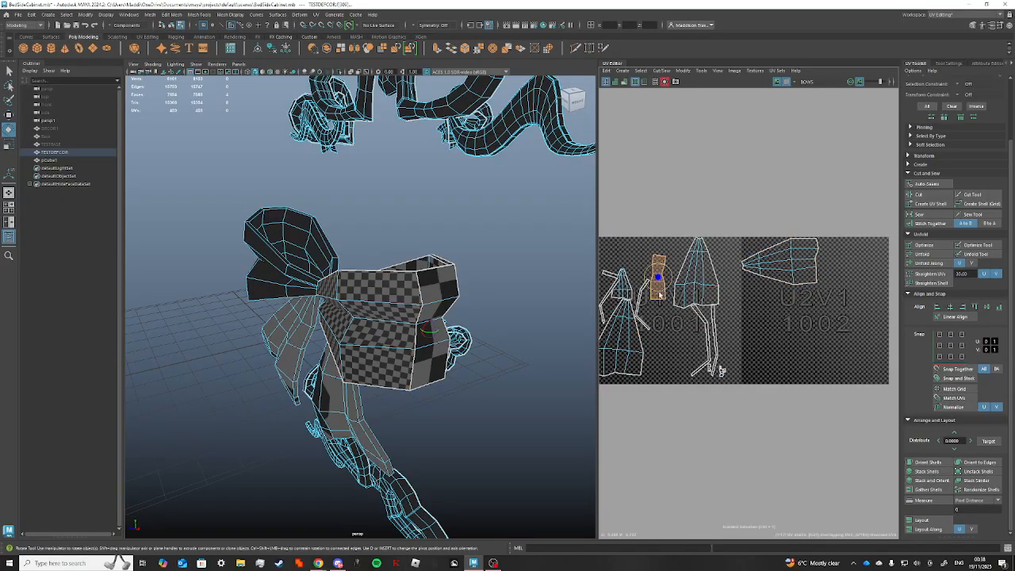
click(432, 292)
scroll(702, 389, up, 8)
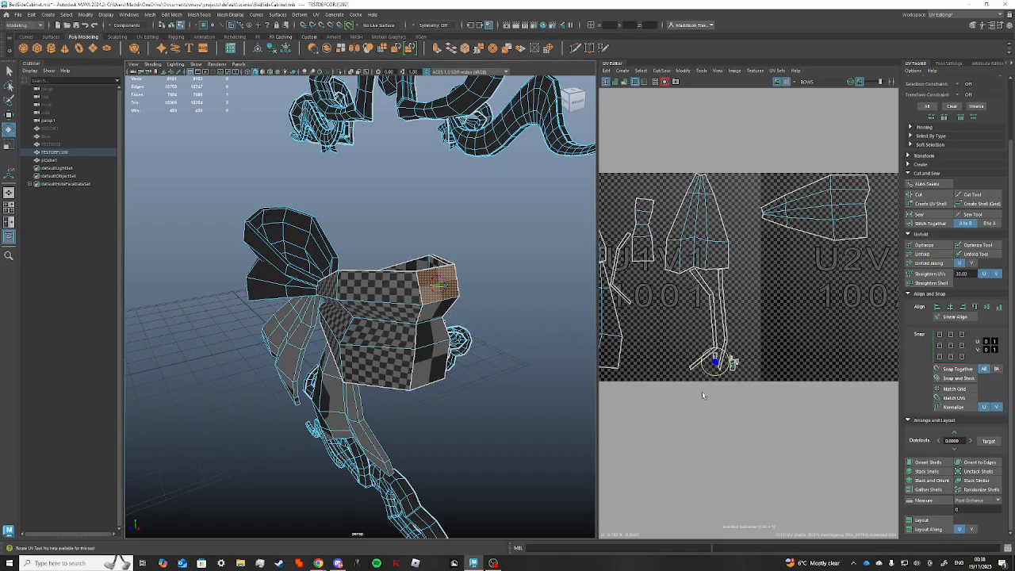
click(724, 240)
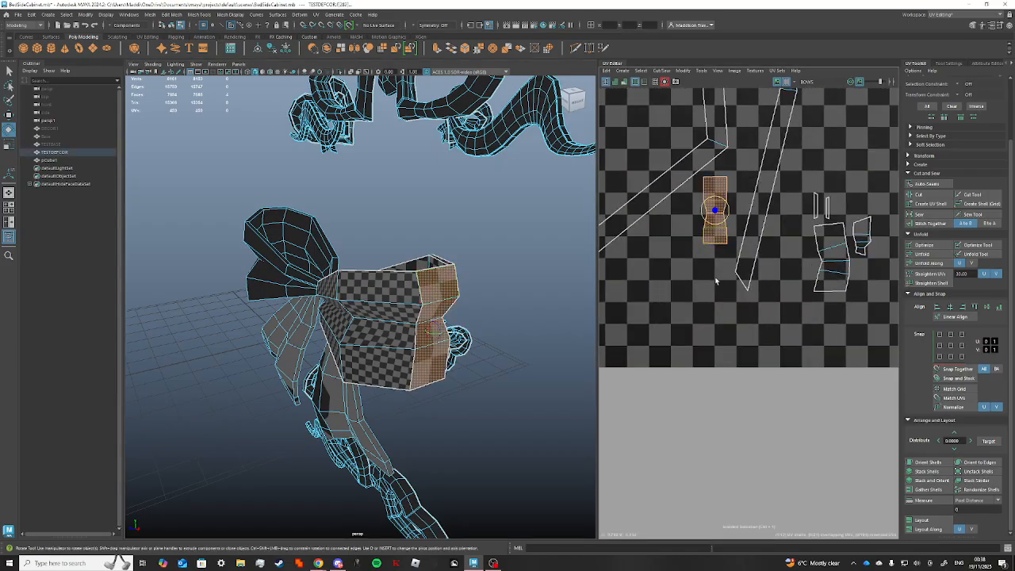
scroll(718, 270, down, 5)
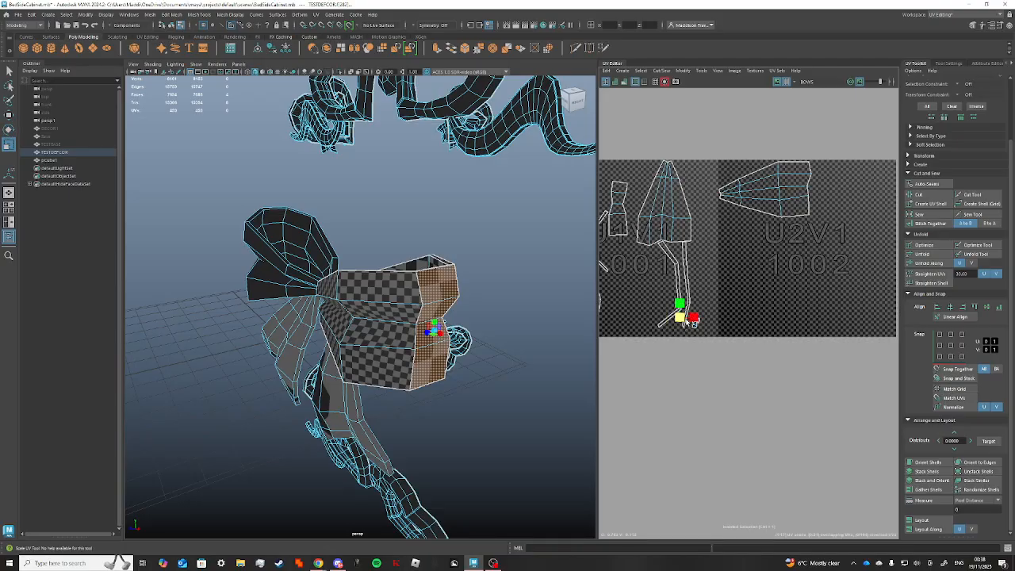
drag(687, 321, 822, 190)
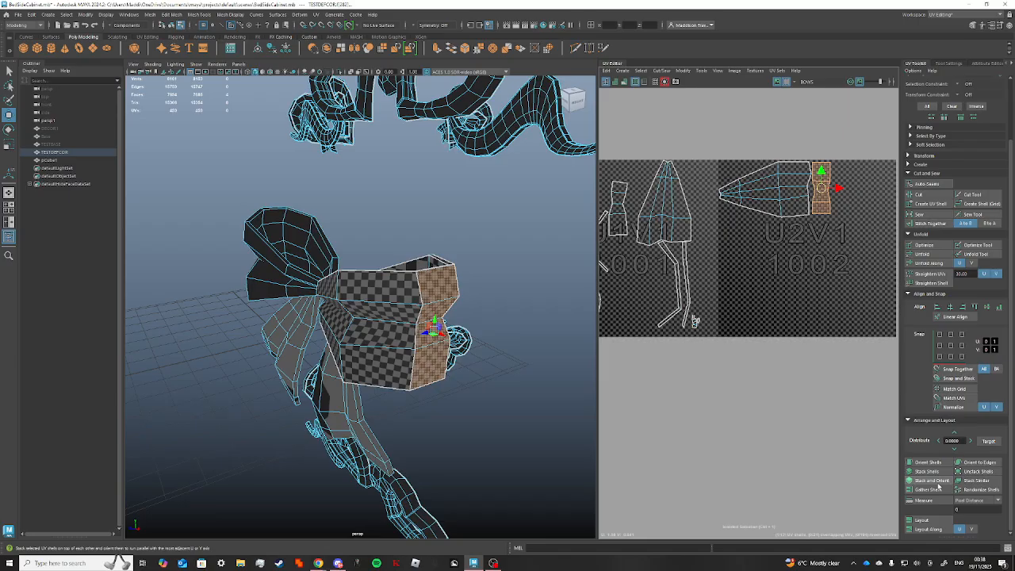
Try straightening the UVs of the end strip's shell and of the outer front surface's shell.
click(934, 274)
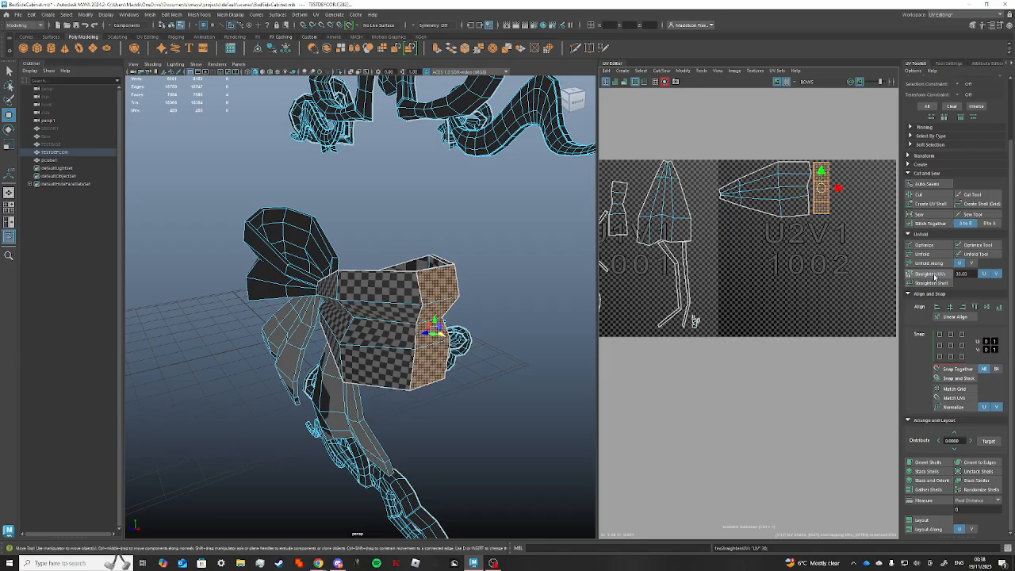
click(337, 341)
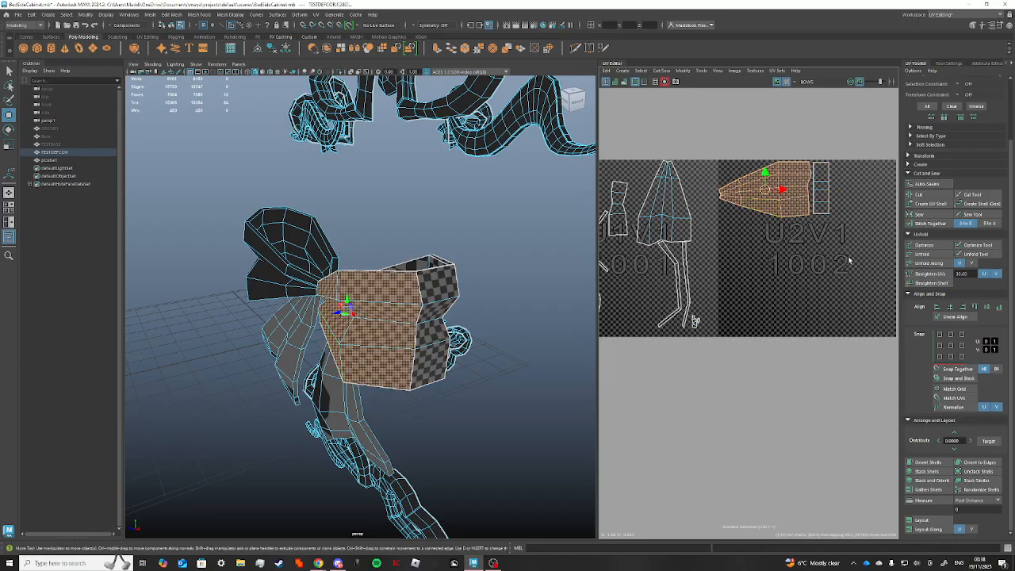
click(934, 275)
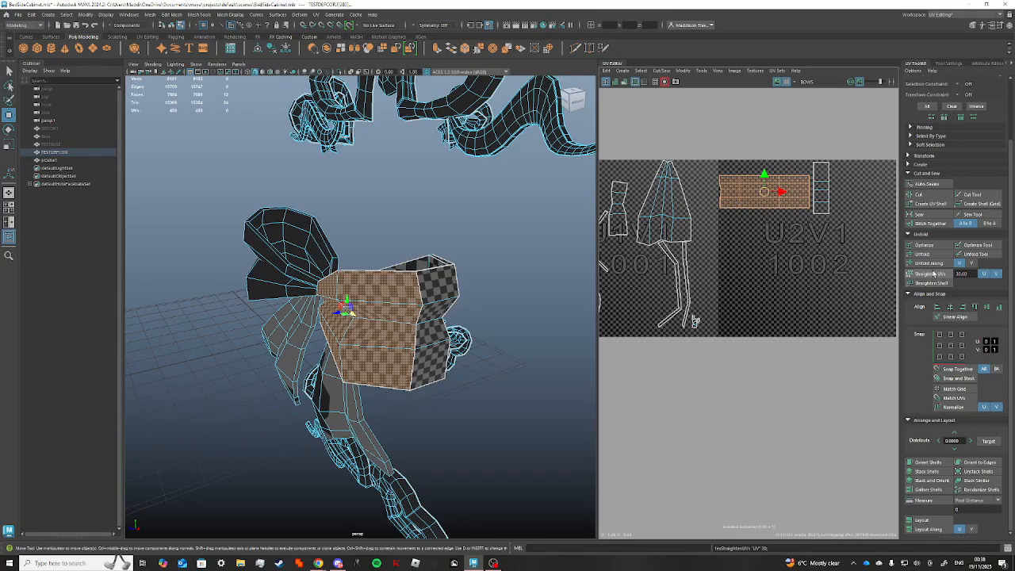
alt+drag(508, 308, 491, 271)
click(540, 298)
scroll(512, 337, up, 2)
scroll(512, 337, up, 2)
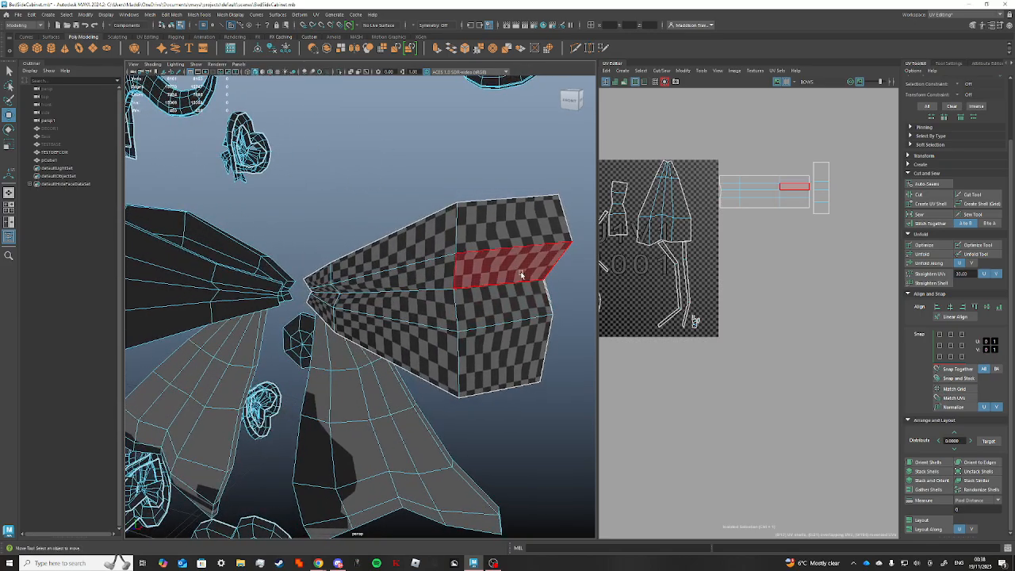
click(766, 202)
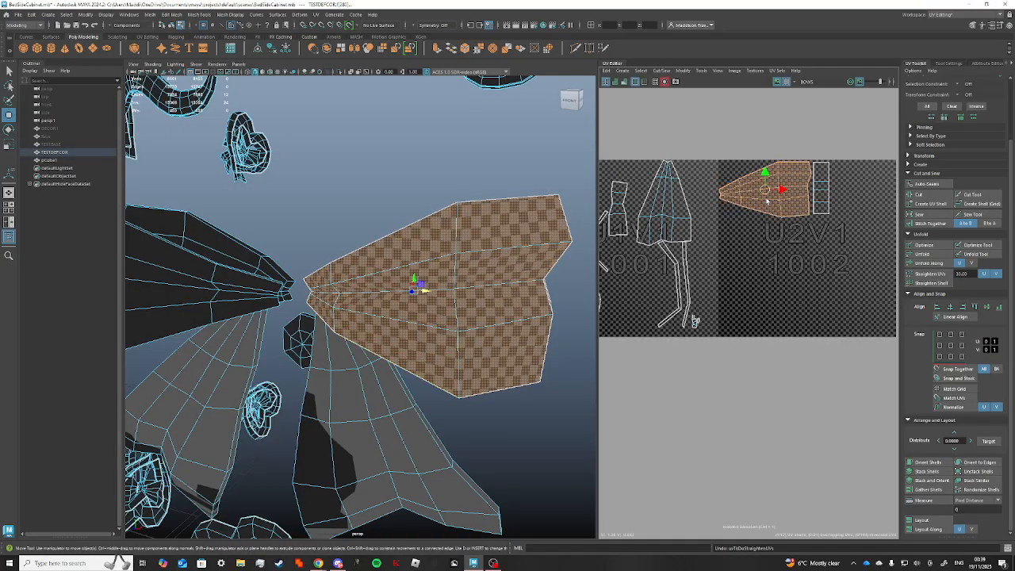
Try rotating the UVs of the two middle faces at the outer front shell's wide end.
click(553, 285)
click(793, 178)
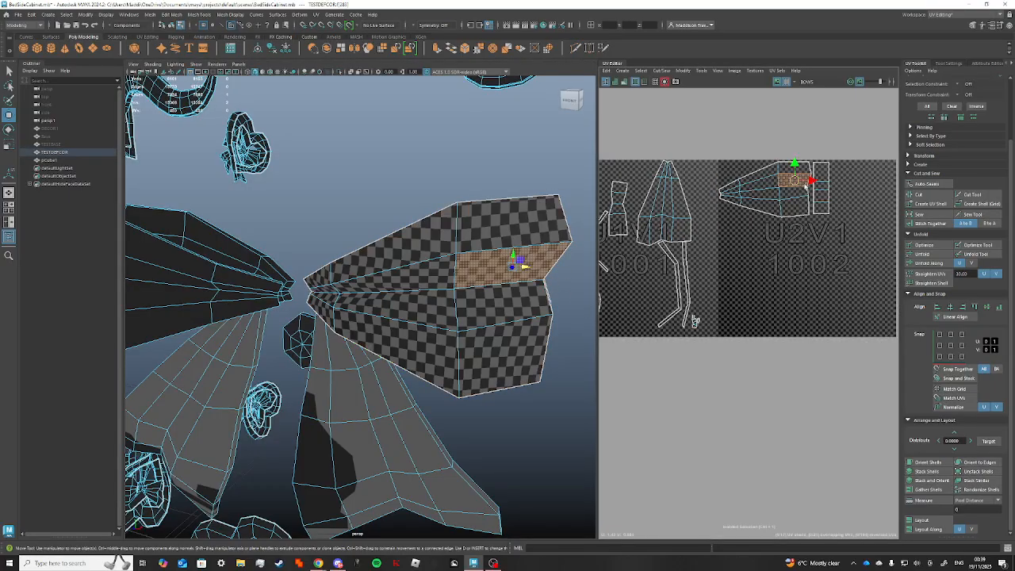
scroll(793, 180, up, 6)
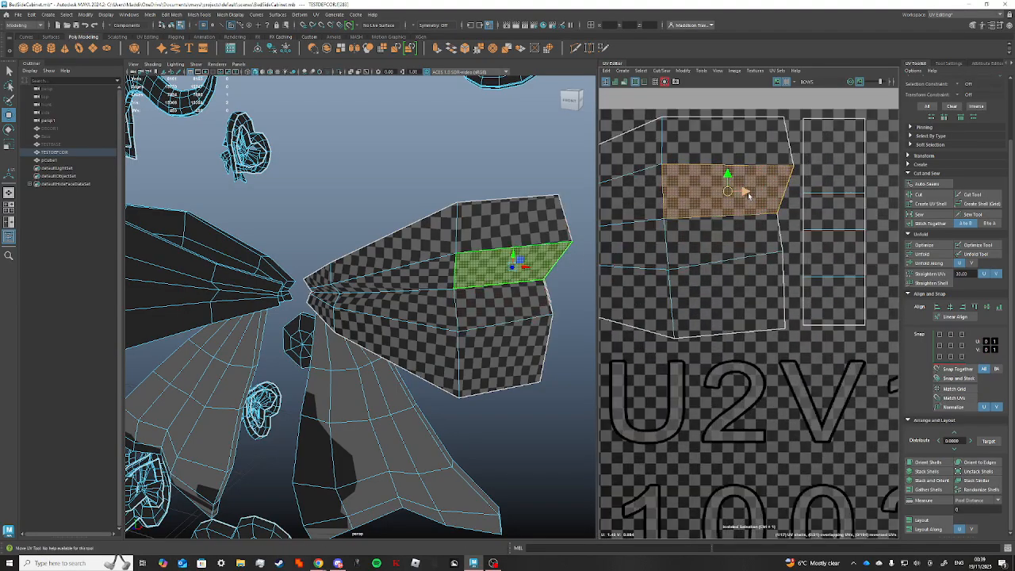
key(e)
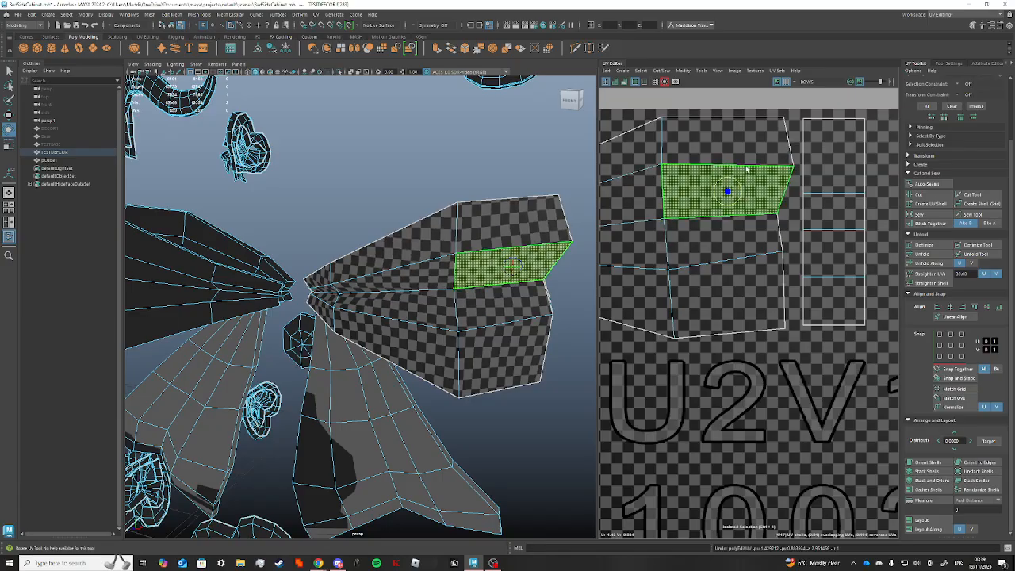
click(723, 231)
key(w)
key(e)
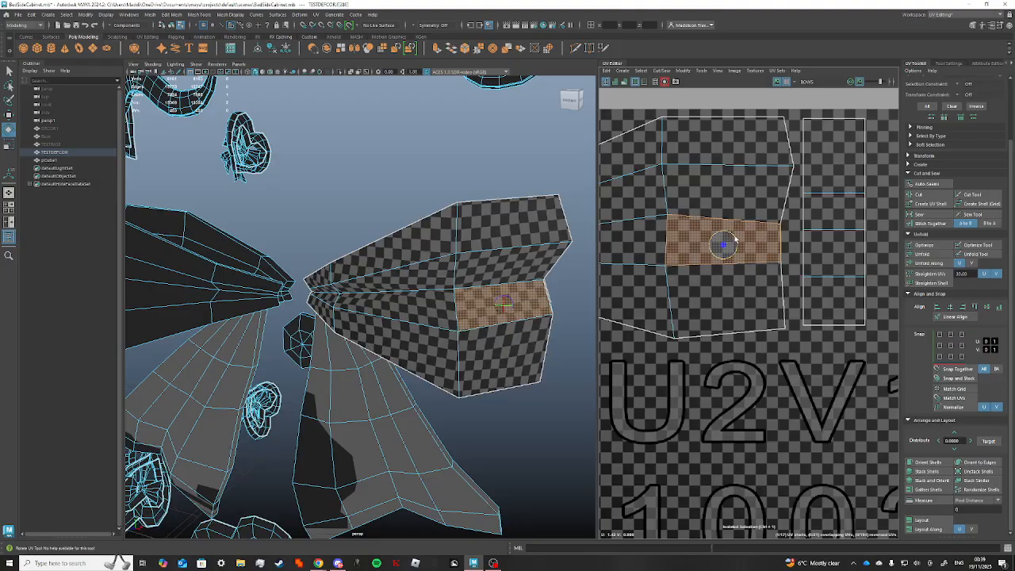
Try nudging the UVs of the faces at the outer front shell's narrow tip.
alt+middle_drag(715, 287, 780, 283)
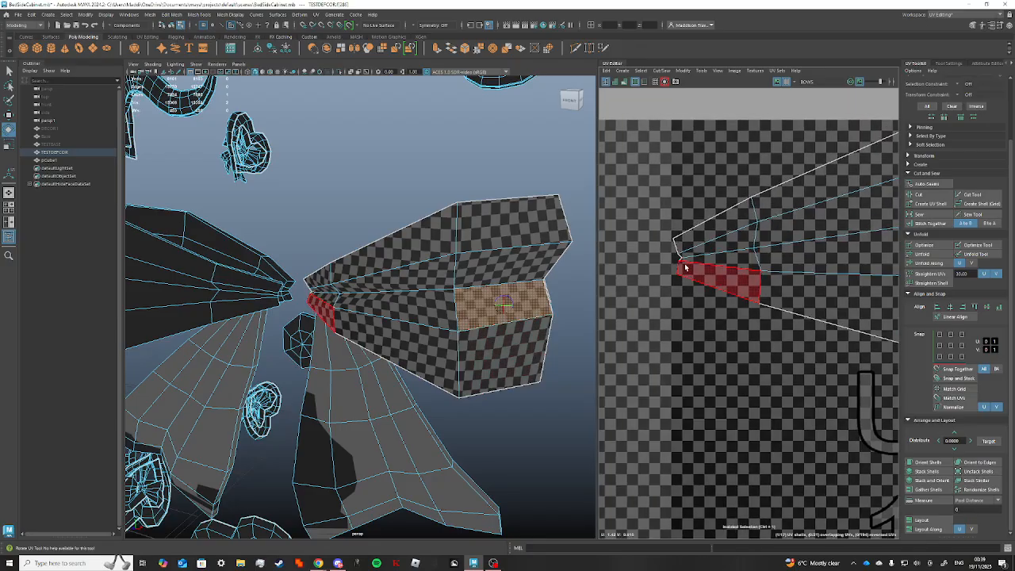
click(692, 266)
key(w)
shift+click(706, 260)
drag(720, 268, 720, 273)
click(564, 312)
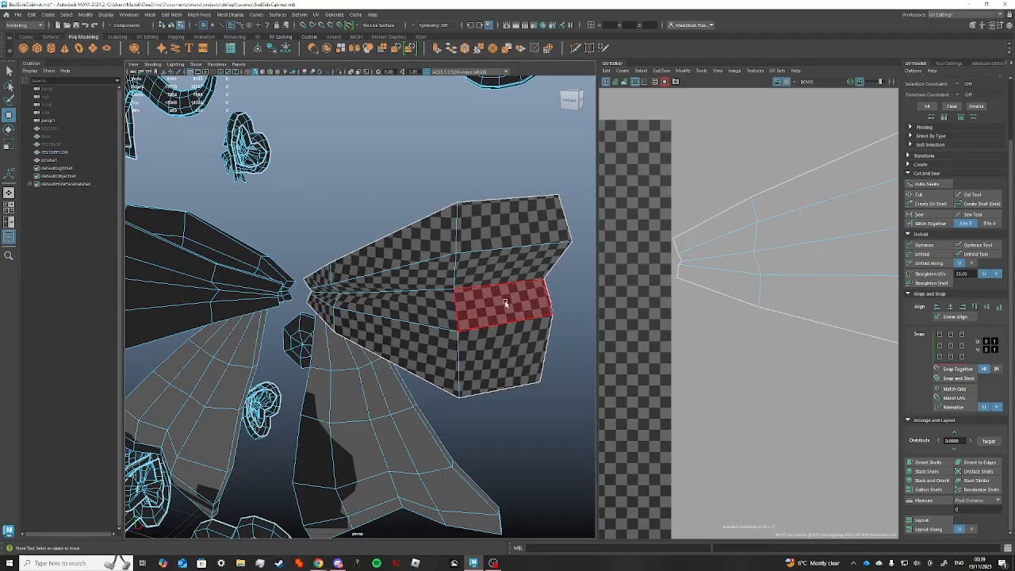
Try rotating the UVs of the outer front shell's upper long face toward horizontal and shifting them up.
alt+drag(504, 301, 436, 254)
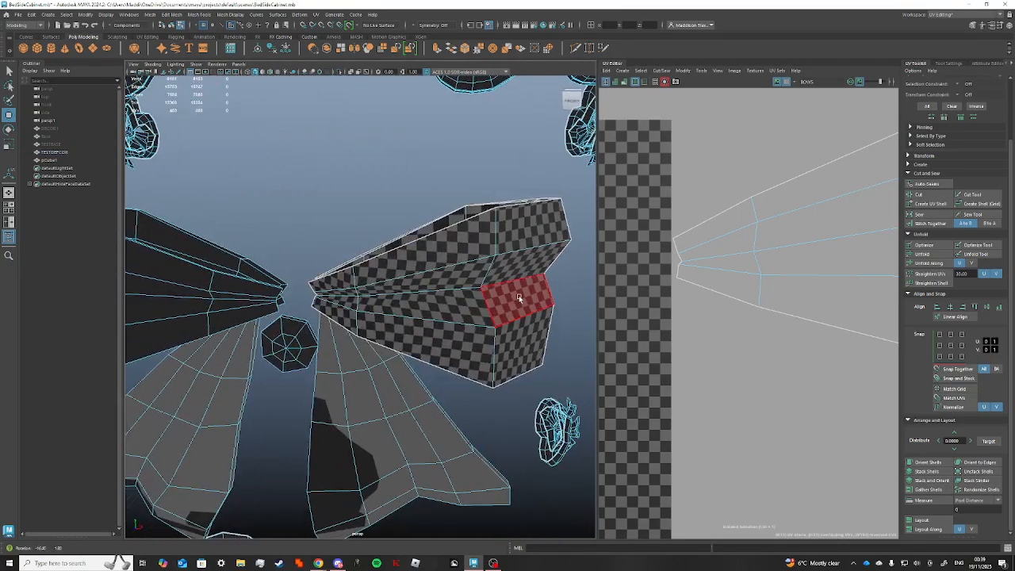
click(431, 245)
alt+middle_drag(742, 310, 655, 326)
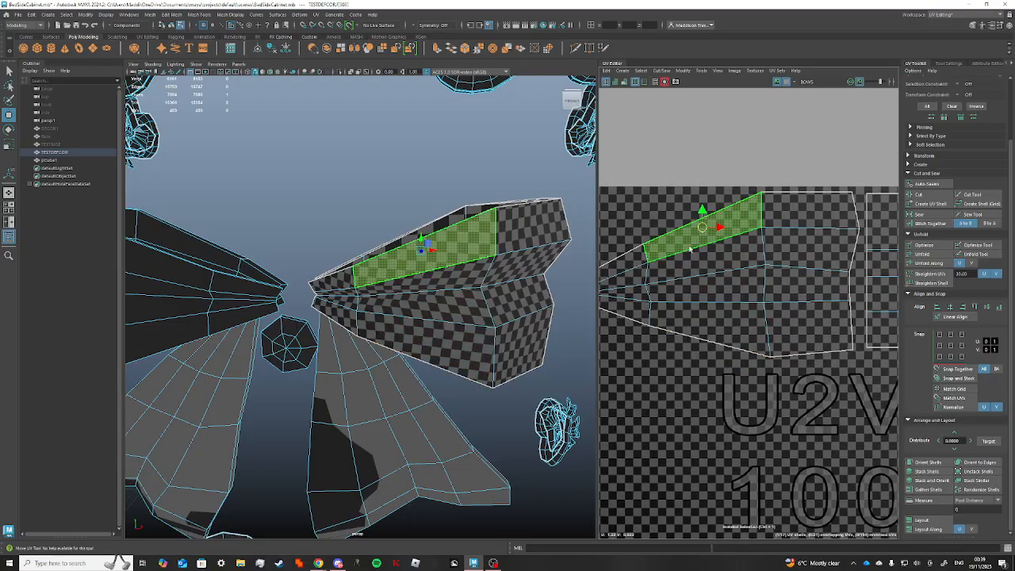
key(e)
drag(705, 215, 703, 207)
key(w)
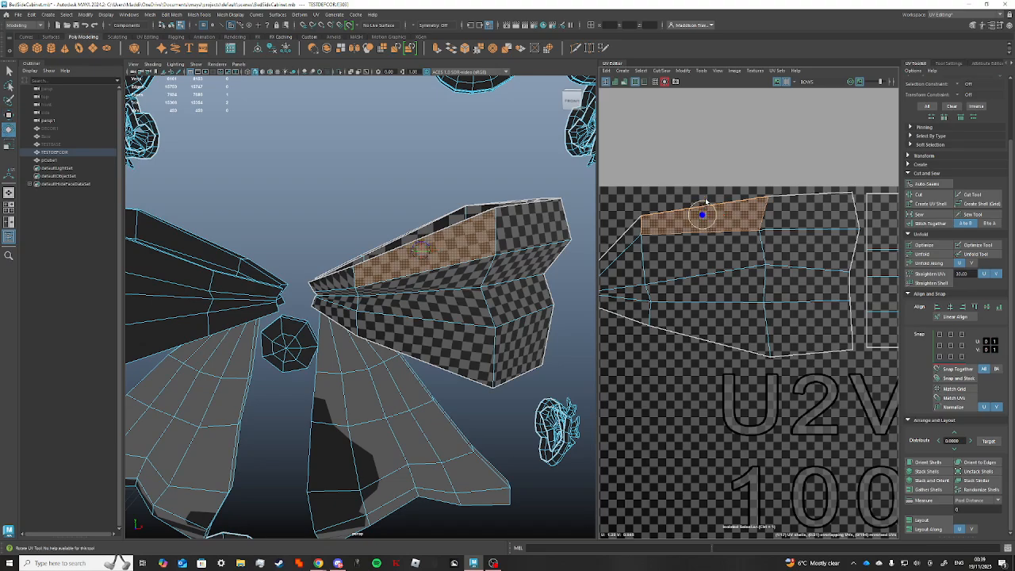
key(w)
drag(703, 200, 702, 194)
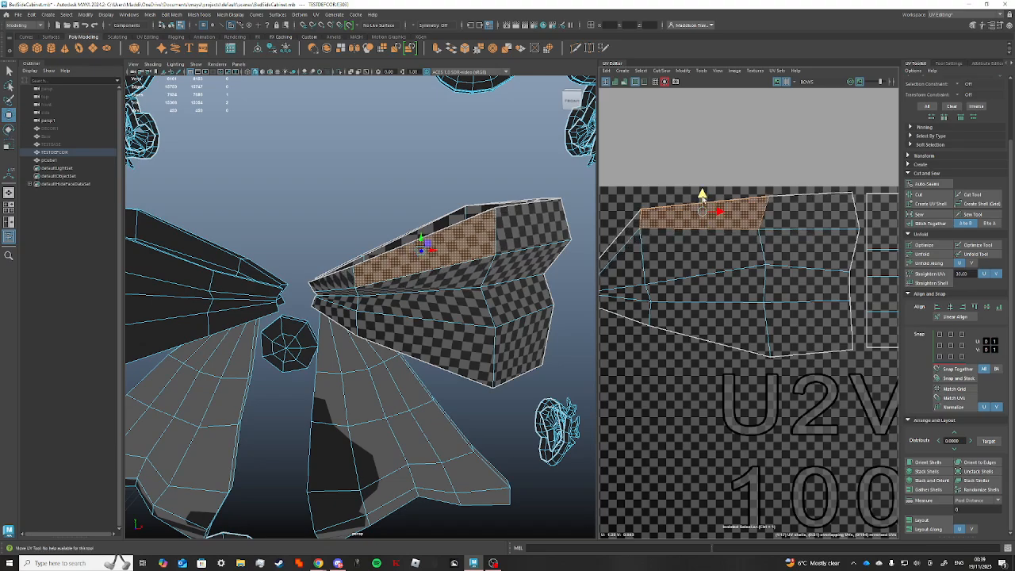
Try rotating the UVs of the upper face at the outer front shell's narrow tip toward horizontal.
alt+middle_drag(662, 271, 719, 264)
click(666, 250)
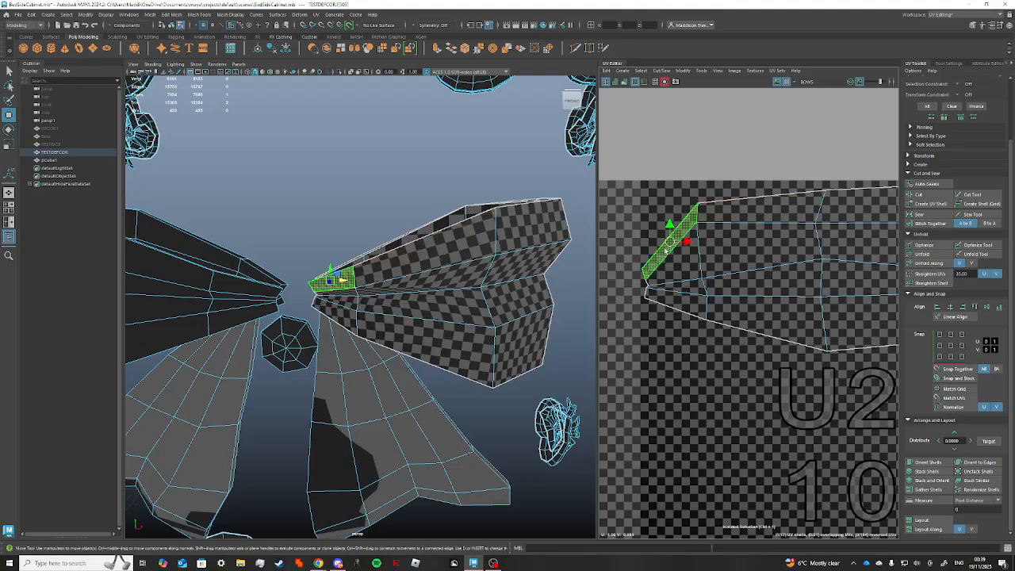
key(e)
drag(667, 251, 670, 202)
key(w)
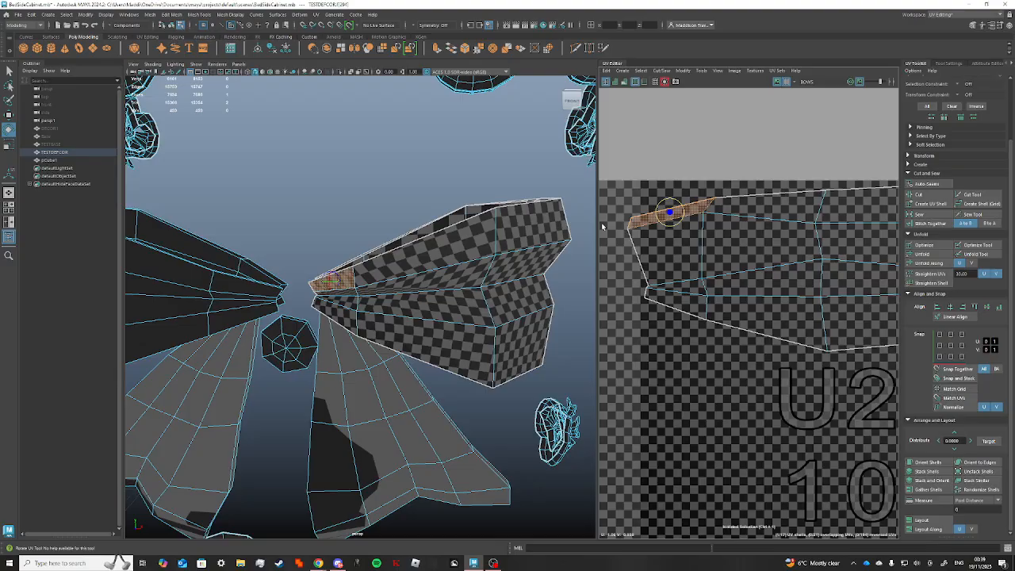
Undo the UV rotations and moves of the outer front shell's tip face and upper long face.
alt+drag(603, 227, 553, 242)
key(ctrl+z)
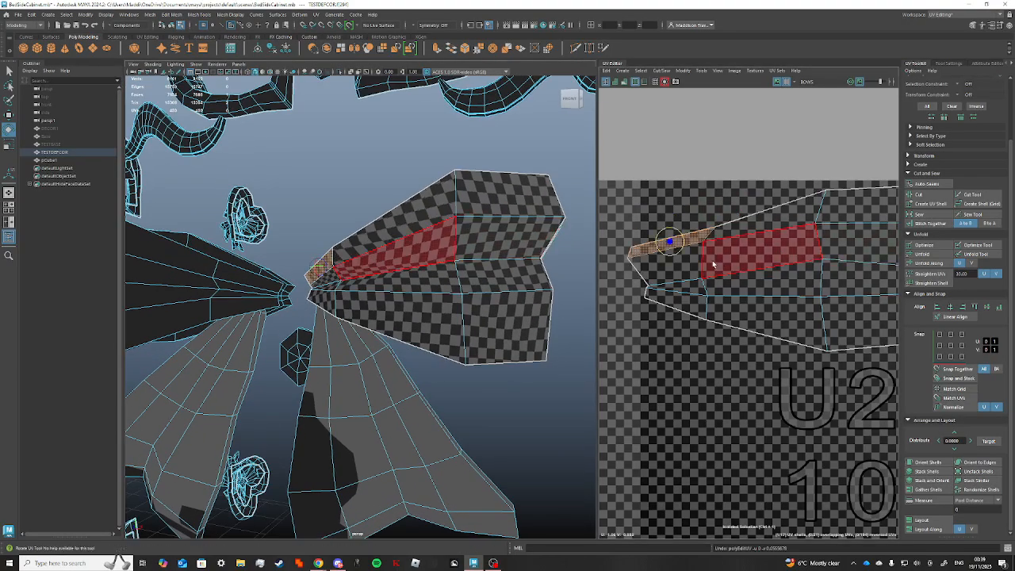
key(ctrl+z)
key(ctrl+z)
key(ctrl+z)
key(ctrl+z)
key(ctrl+z)
key(ctrl+z)
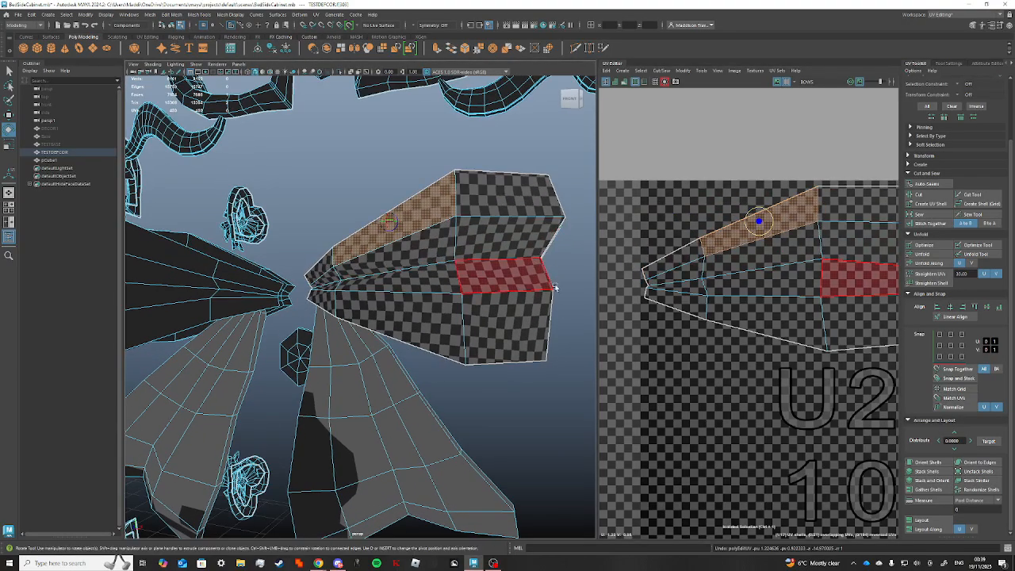
alt+drag(497, 281, 519, 286)
scroll(681, 373, down, 2)
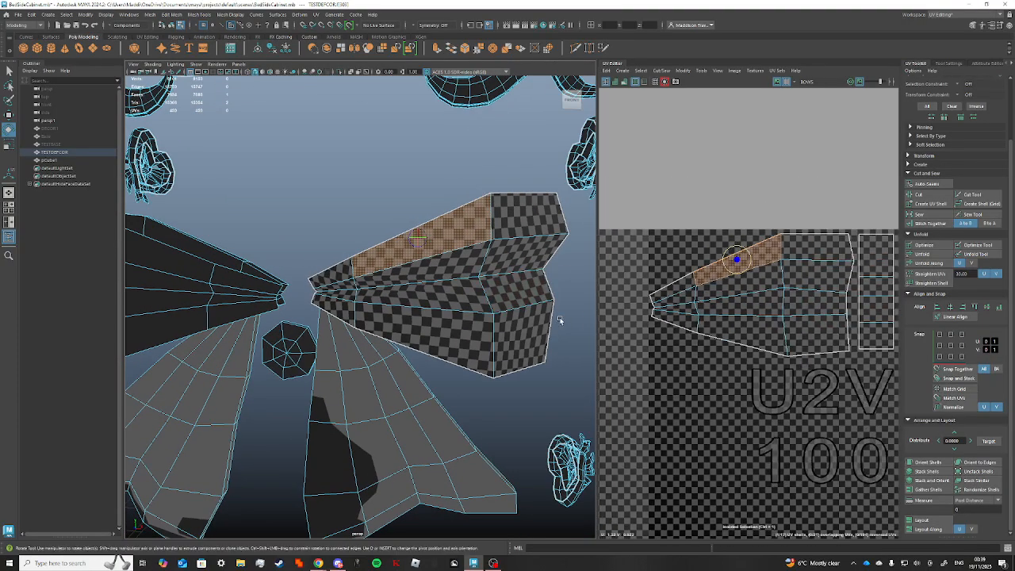
key(ctrl+z)
key(ctrl+z)
scroll(742, 357, down, 3)
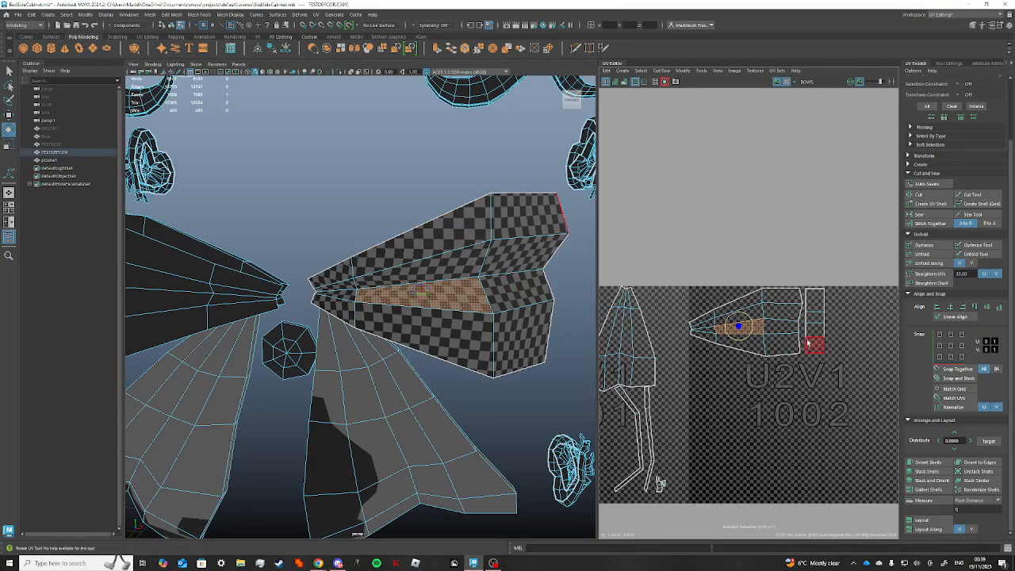
Examine the checker pattern on the right loop's end strip and its neighbouring surfaces.
double_click(815, 329)
alt+drag(561, 313, 478, 313)
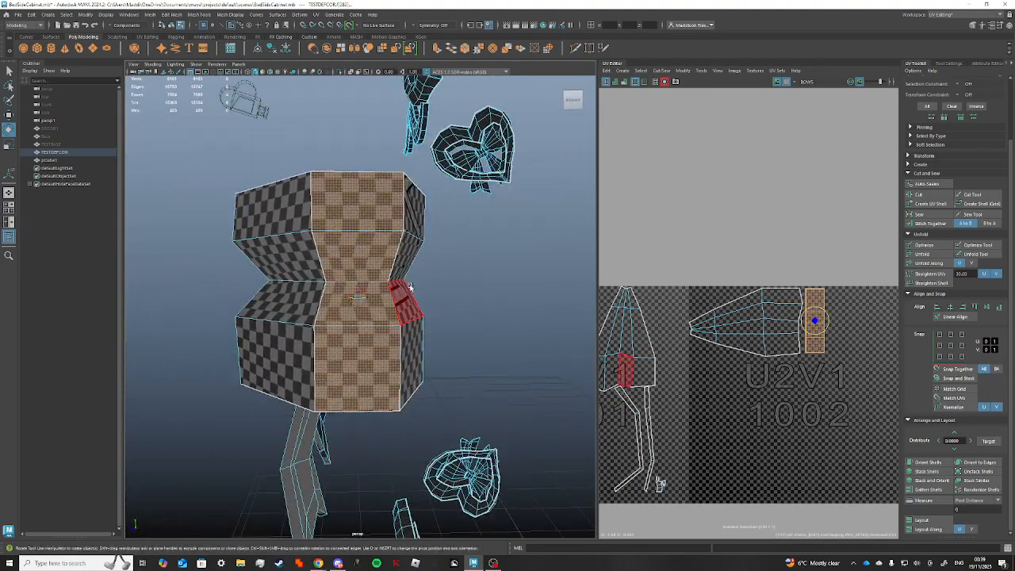
alt+drag(410, 287, 349, 285)
click(716, 401)
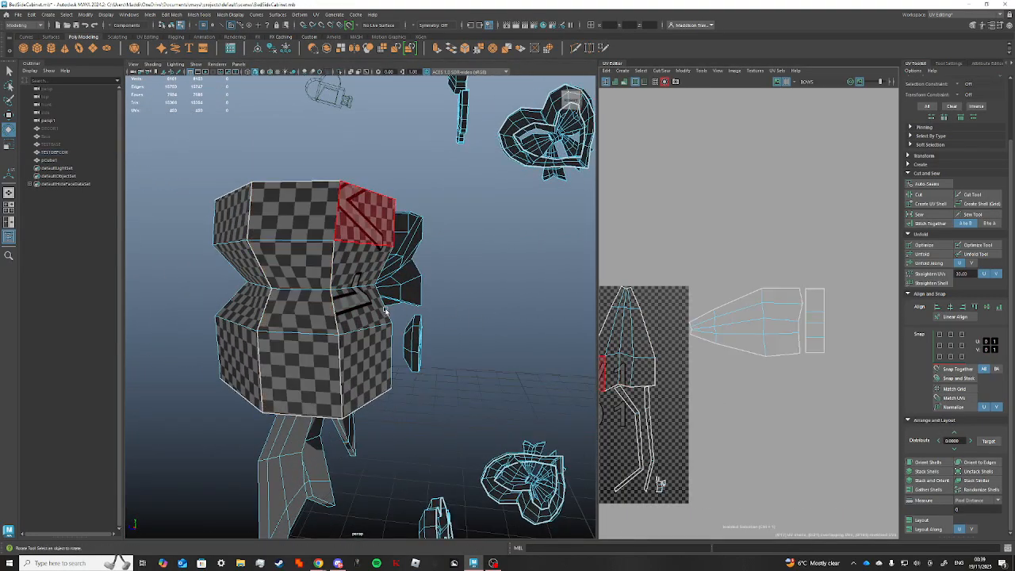
click(412, 301)
alt+drag(384, 294, 421, 292)
click(349, 252)
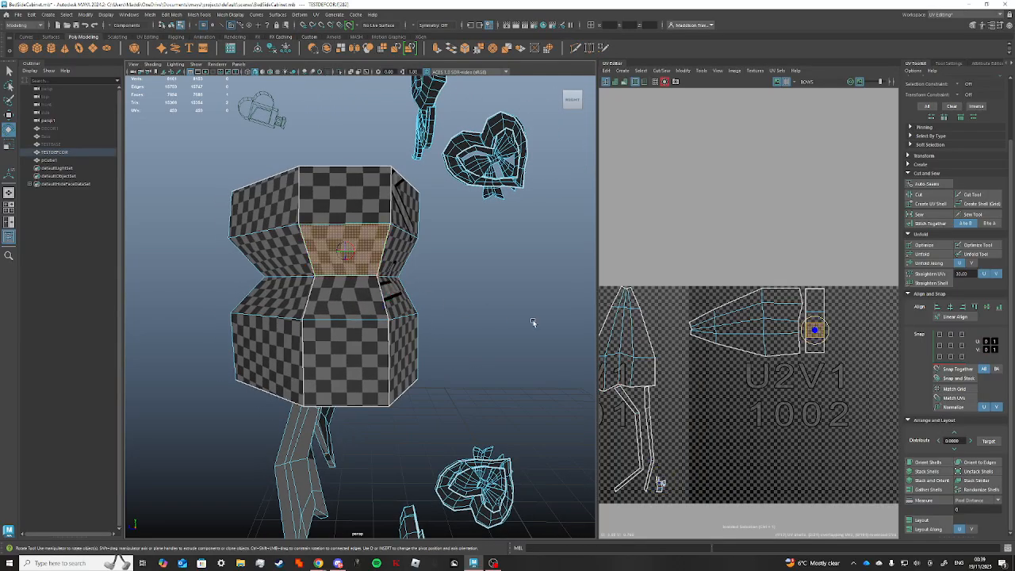
scroll(781, 392, up, 2)
Undo the remaining face edits on the outer front shell and the straightening of the end strip's UVs.
key(ctrl+z)
key(ctrl+z)
key(ctrl+z)
key(ctrl+z)
key(ctrl+z)
key(ctrl+z)
key(ctrl+z)
key(ctrl+z)
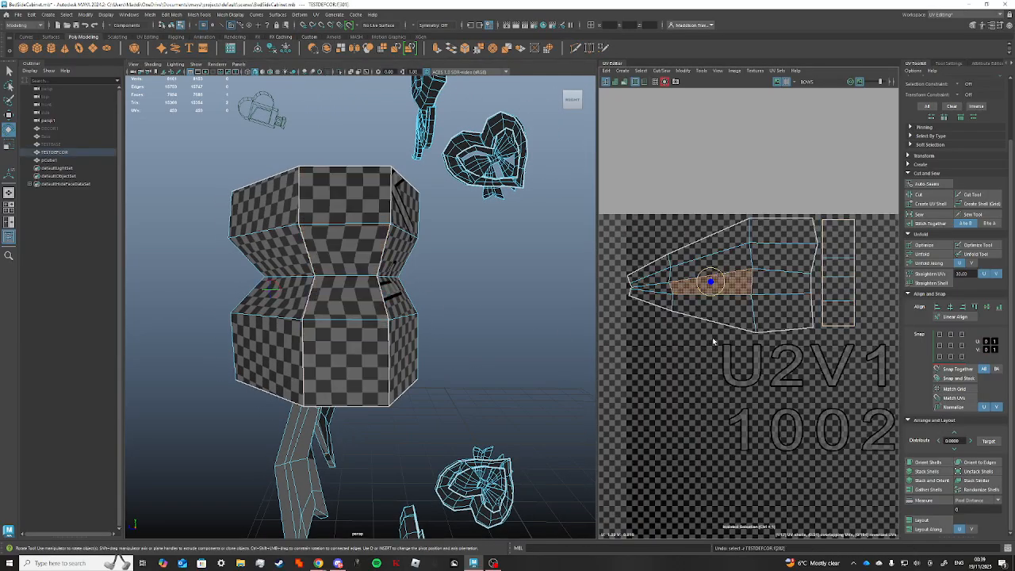
key(ctrl+z)
key(ctrl+z)
key(ctrl+z)
key(ctrl+z)
key(ctrl+z)
key(ctrl+z)
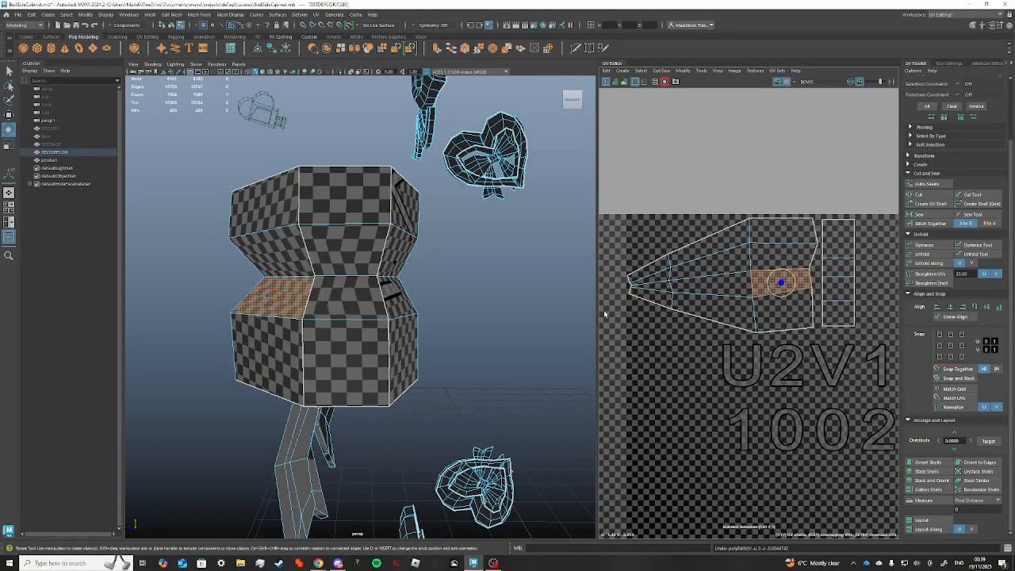
key(ctrl+z)
key(ctrl+z)
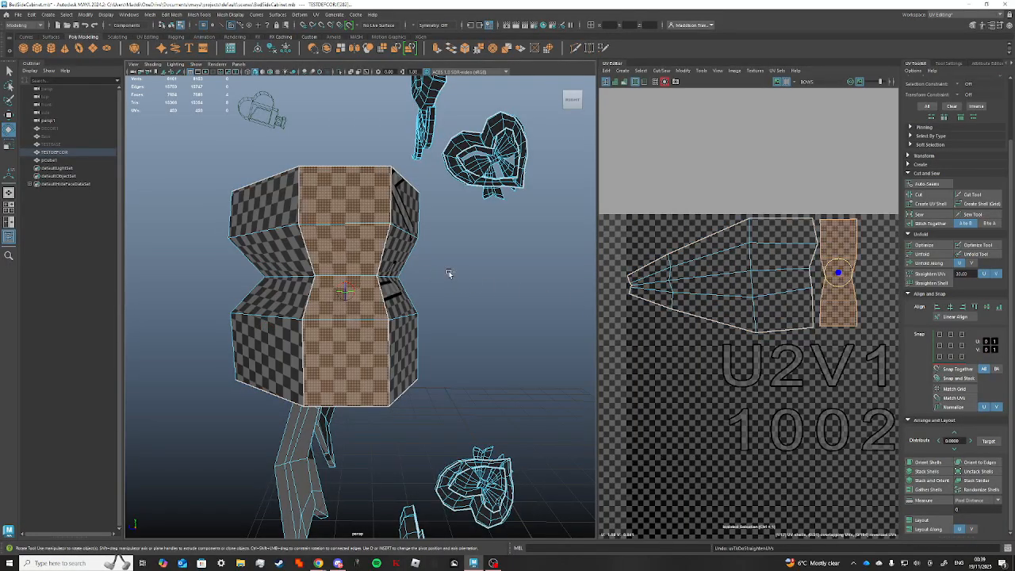
Move the outer back surface's UV shell into U2V1 beside the end strip and rotate it so its wide end faces the strip.
click(511, 275)
click(352, 260)
alt+drag(466, 282, 287, 244)
click(282, 233)
scroll(680, 357, down, 5)
alt+middle_drag(700, 379, 730, 356)
click(674, 341)
click(665, 314)
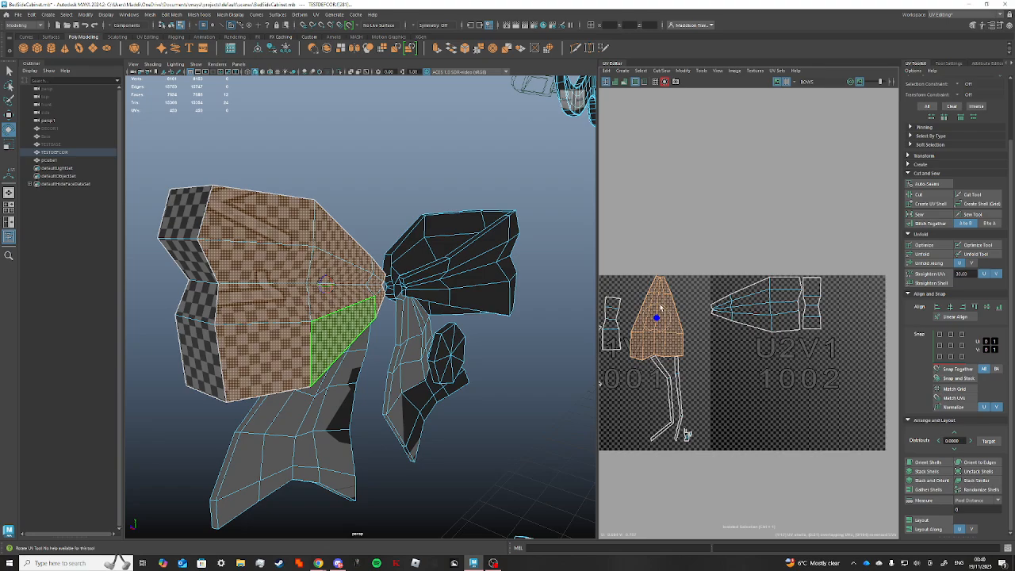
drag(660, 308, 864, 304)
key(w)
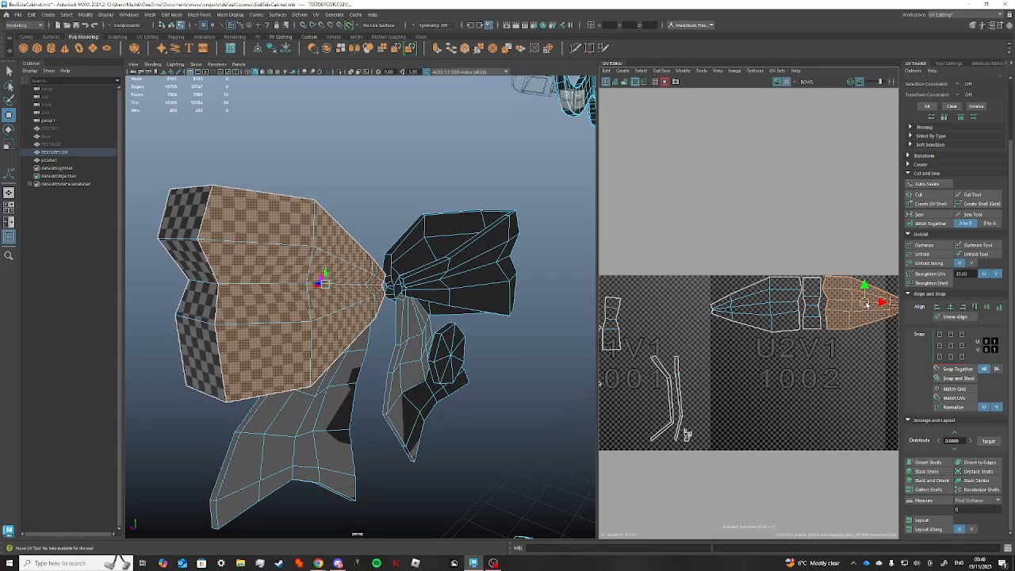
Scale down the two outer surface shells and the end strip together and position them within the width of the U2V1 tile.
scroll(841, 368, down, 2)
alt+middle_drag(841, 368, 809, 367)
drag(864, 353, 711, 295)
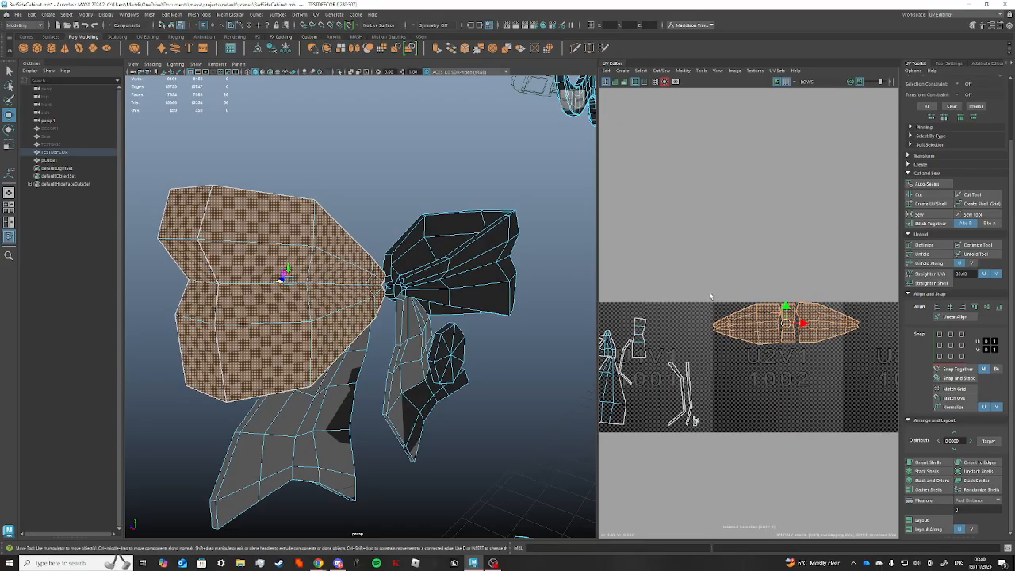
key(r)
drag(788, 322, 788, 325)
key(w)
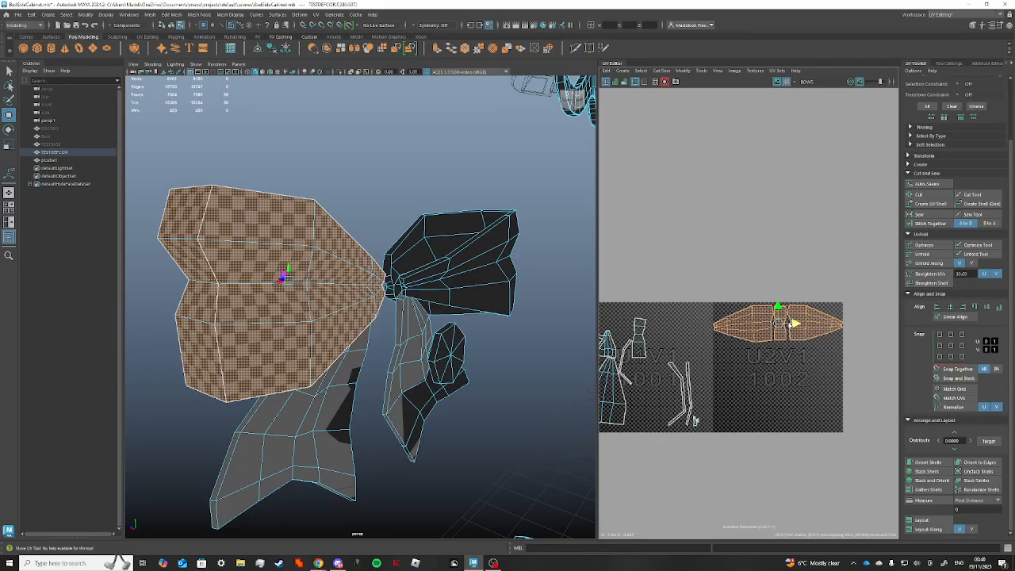
scroll(715, 368, up, 2)
click(747, 368)
scroll(737, 364, down, 2)
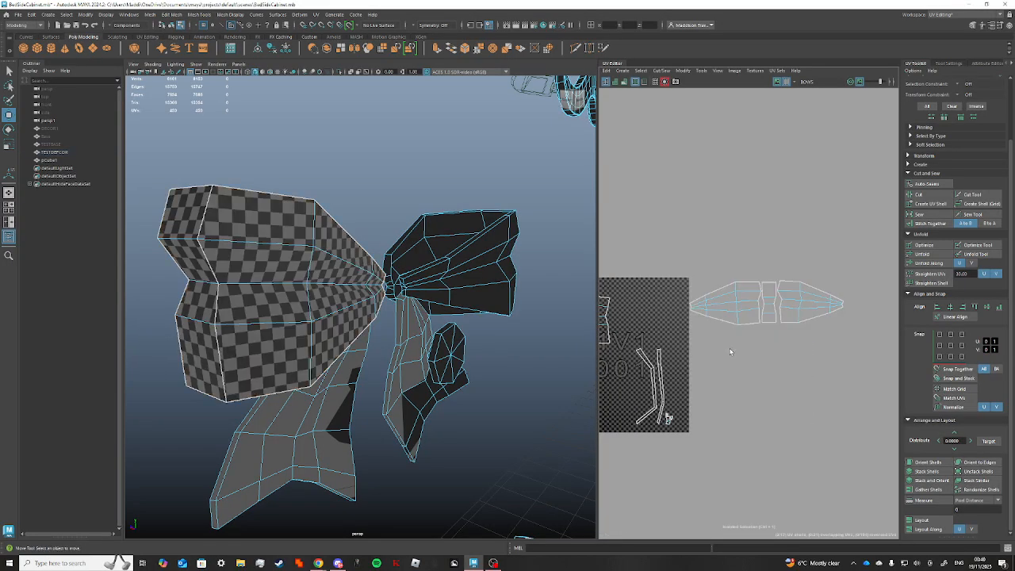
Rotate the right loop's nearly straight rim strip shell to horizontal and move it into U2V1 along the outer back shell.
click(797, 310)
alt+middle_drag(706, 359, 713, 350)
alt+drag(445, 271, 355, 276)
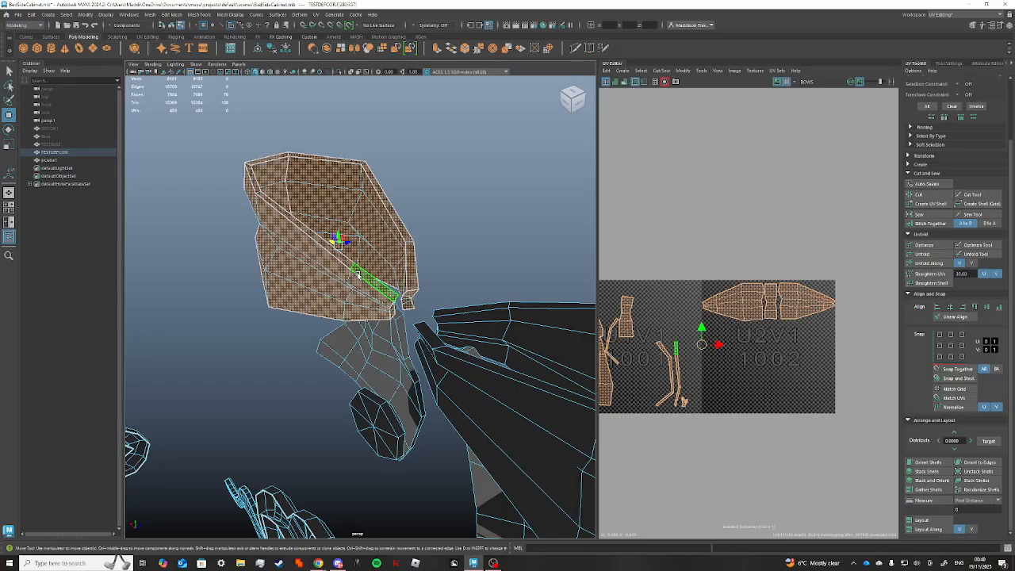
click(354, 271)
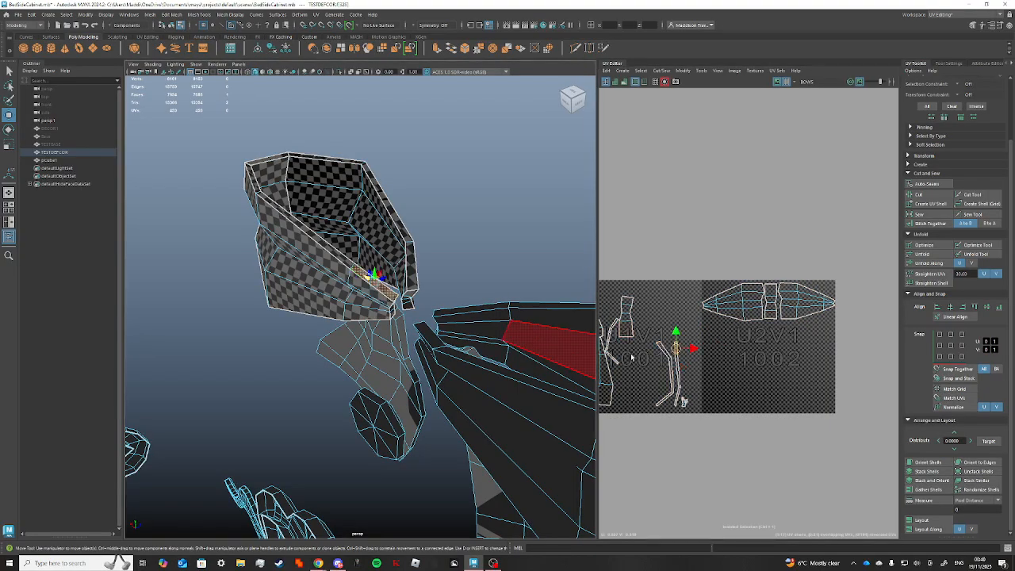
scroll(679, 374, up, 2)
key(e)
double_click(681, 361)
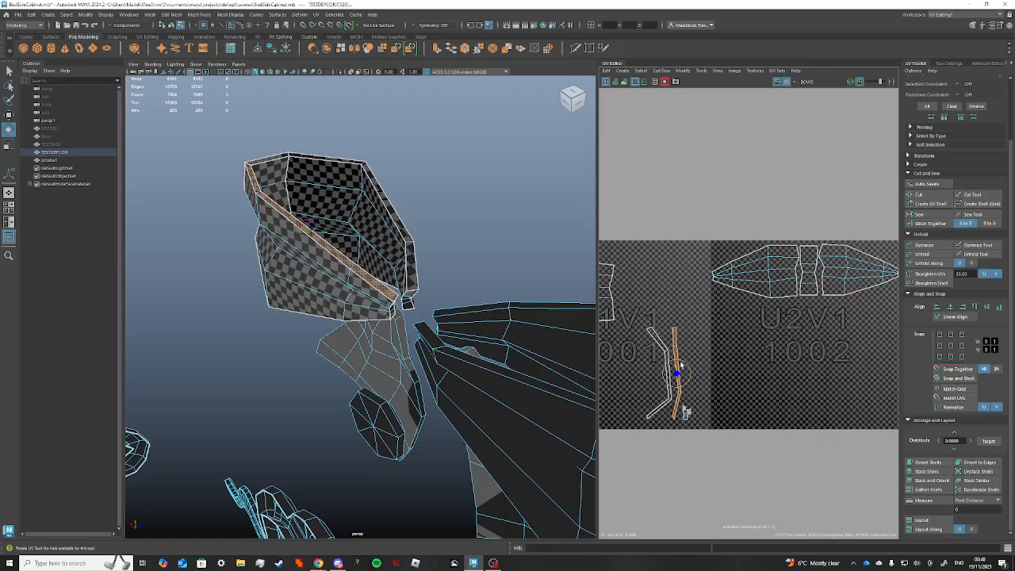
drag(680, 364, 847, 243)
key(w)
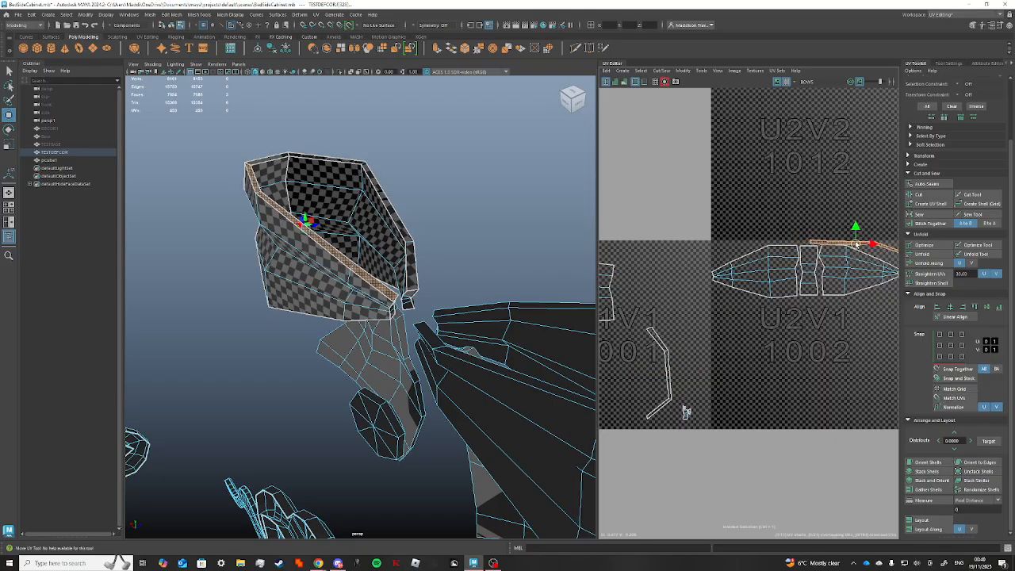
Try the rim strip's shell below the outer back shell, and place it along that shell's upper edge instead.
scroll(793, 269, up, 3)
drag(727, 273, 722, 371)
click(683, 320)
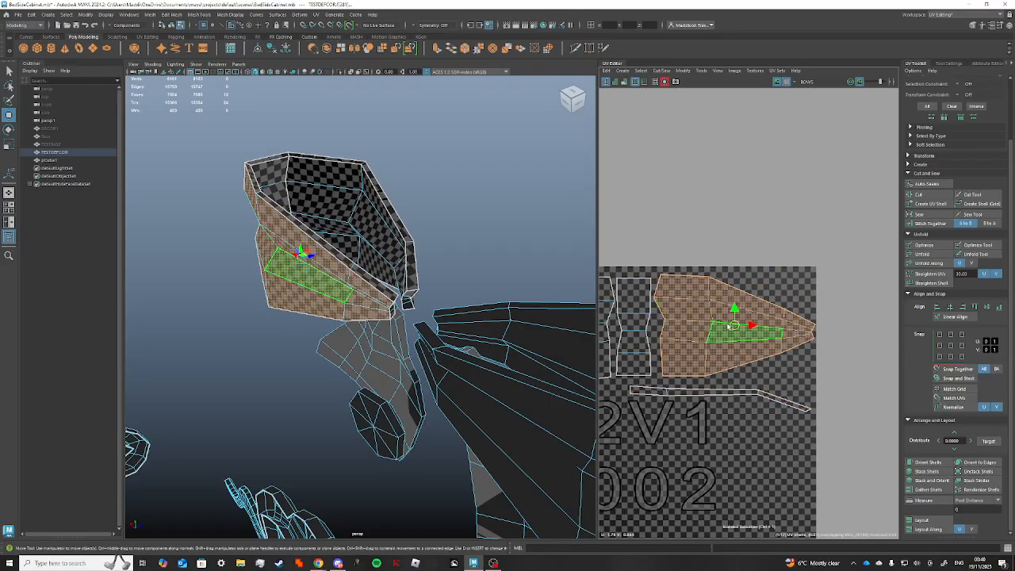
click(728, 392)
click(701, 393)
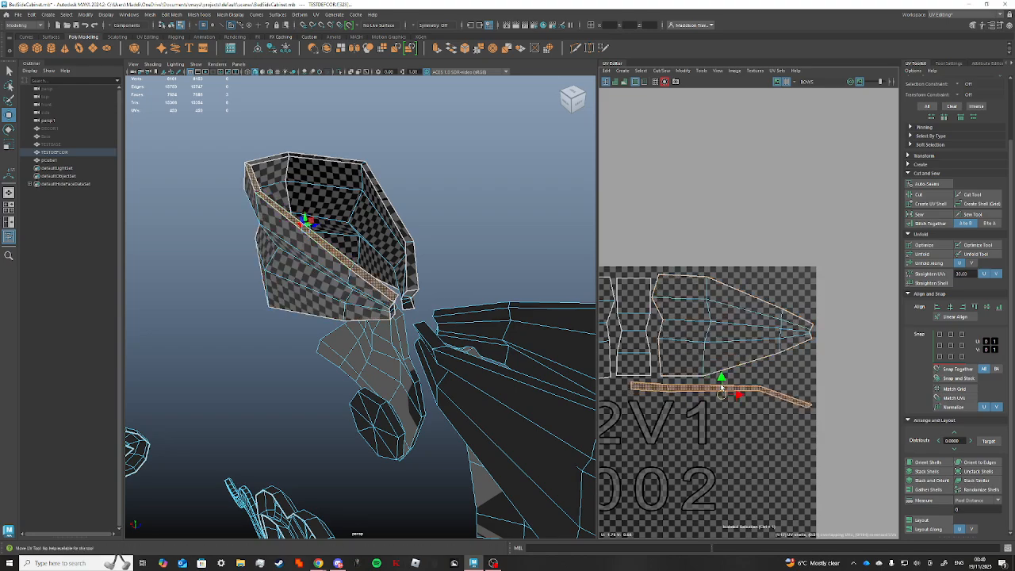
drag(703, 394, 713, 278)
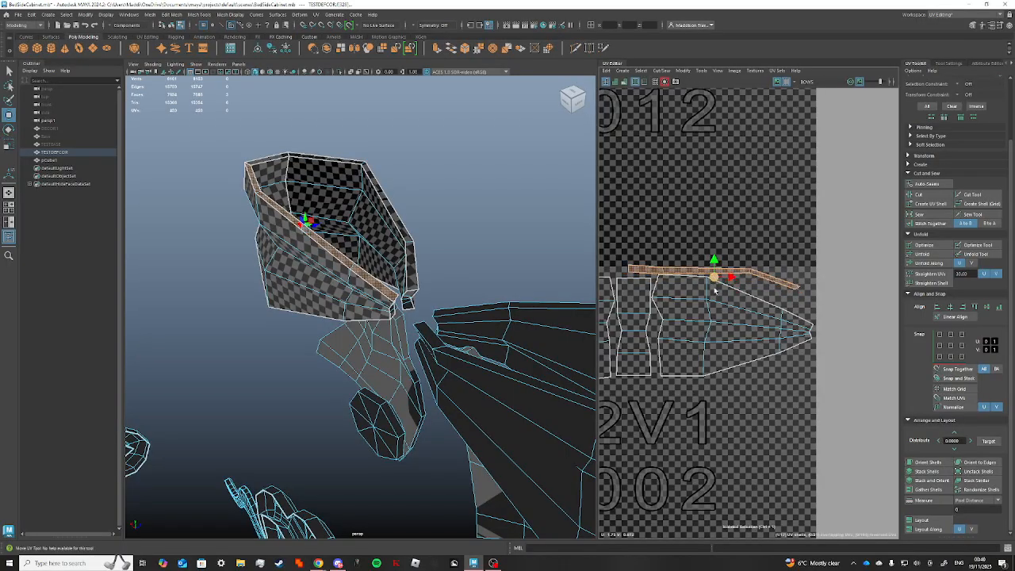
Move the right loop's shells down within U2V1 so the rim strip fits above them inside the tile.
scroll(753, 366, down, 3)
alt+middle_drag(794, 381, 832, 374)
drag(555, 260, 557, 260)
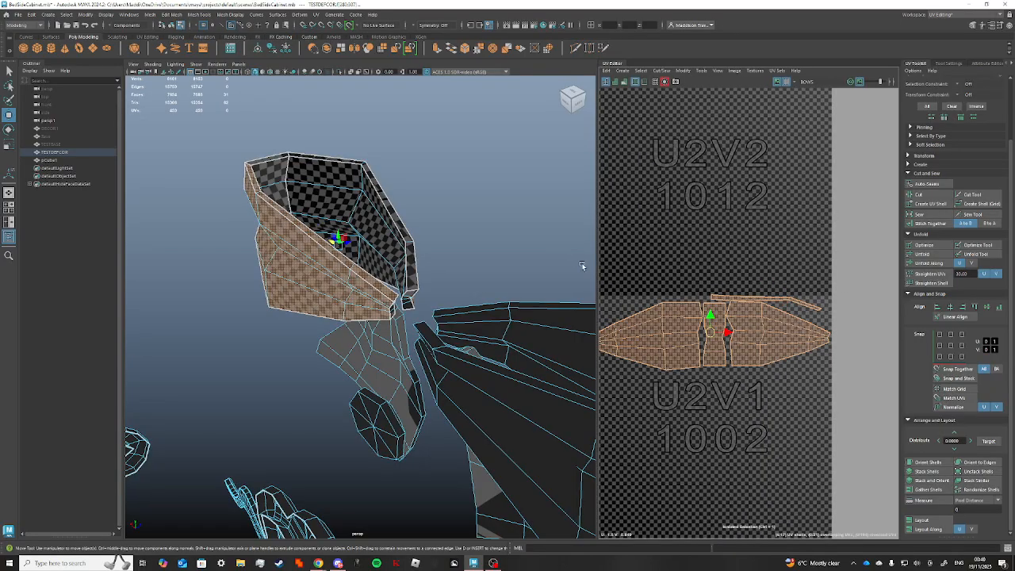
scroll(676, 342, down, 3)
drag(701, 319, 739, 298)
click(743, 374)
scroll(742, 374, up, 2)
click(716, 299)
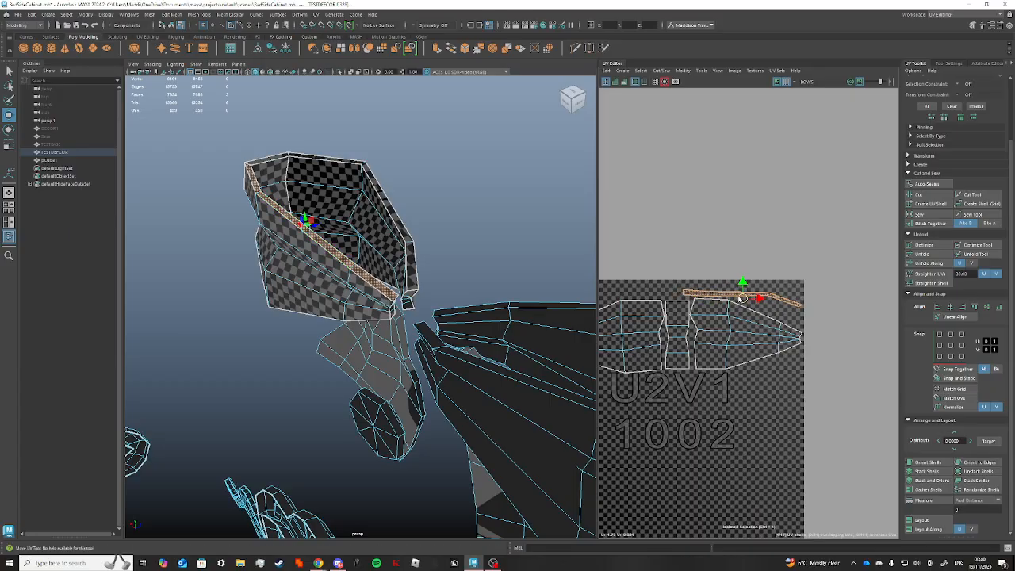
Rotate the rim strip's slanted end face in UV space so it lines up with the strip's long face.
click(785, 303)
scroll(801, 302, up, 3)
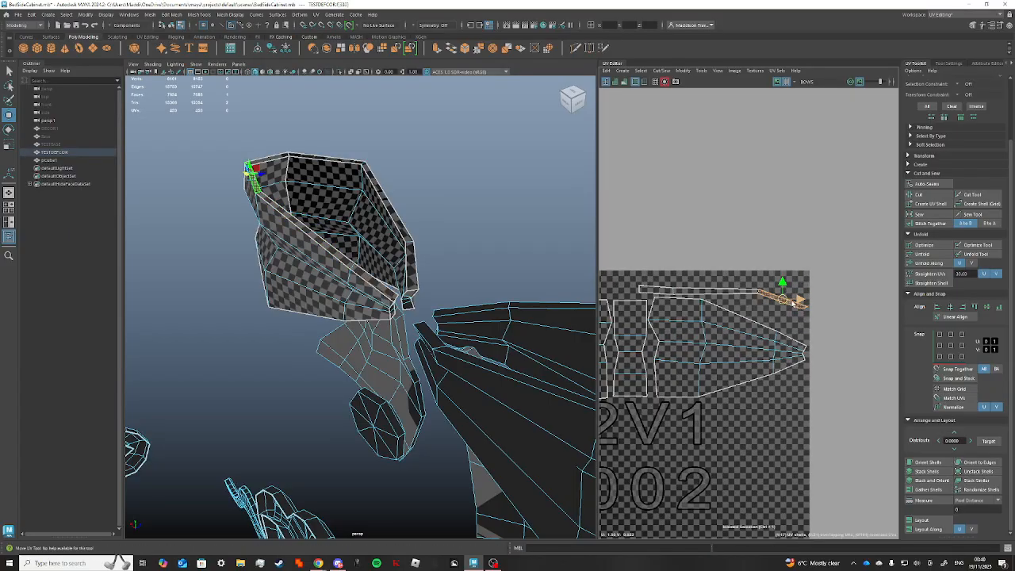
key(e)
drag(805, 300, 770, 276)
scroll(351, 233, up, 2)
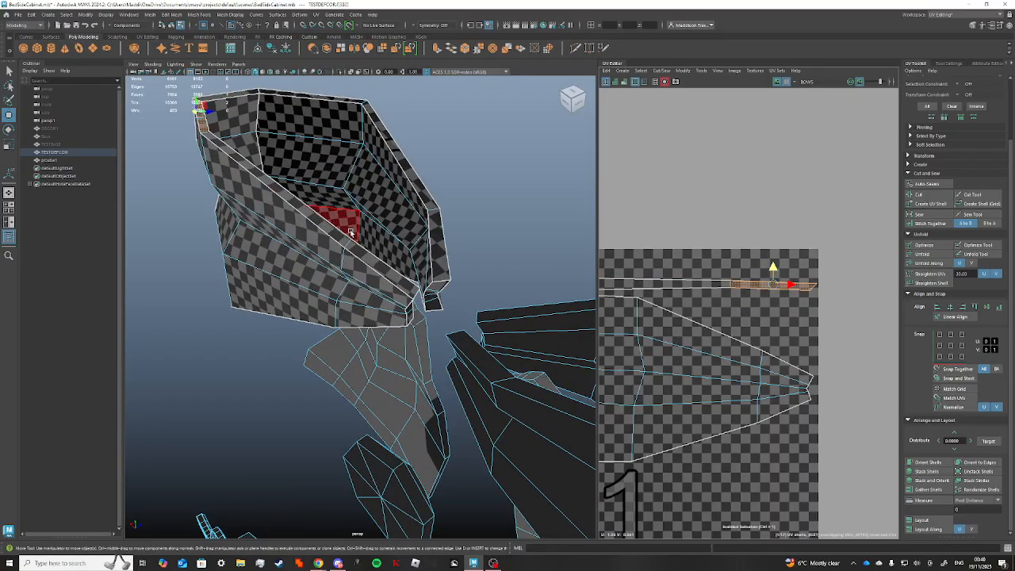
Compare the rim strip's checker direction on the mesh and align the UVs of the short face at its inner end.
alt+middle_drag(351, 233, 407, 283)
alt+drag(408, 284, 383, 297)
alt+middle_drag(683, 336, 824, 331)
click(703, 277)
key(e)
drag(704, 264, 702, 267)
scroll(731, 292, down, 4)
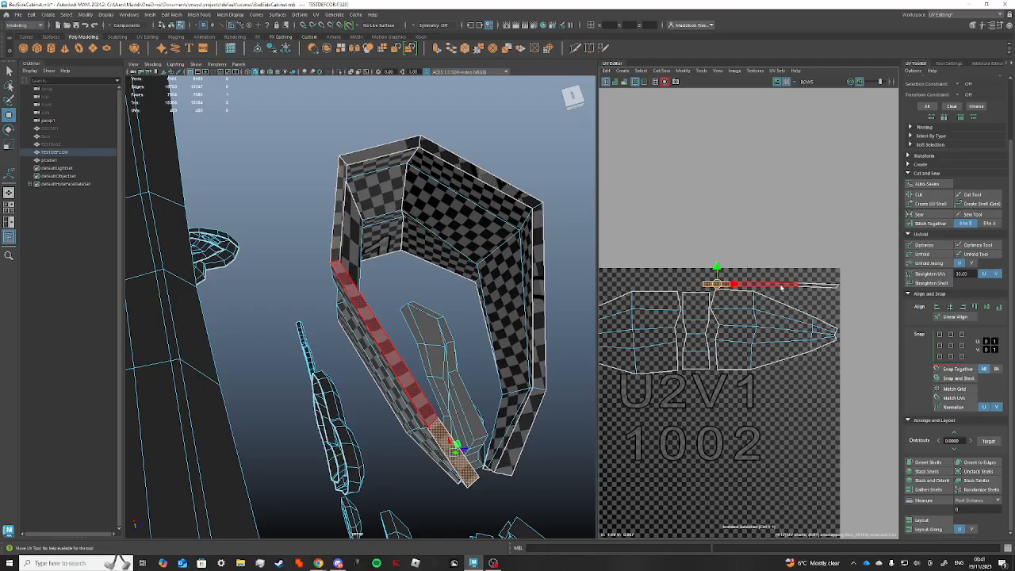
Move the straightened rim strip against U2V1's top edge and raise the outer back shell and end strip close beneath it.
double_click(788, 286)
drag(769, 270, 790, 274)
key(r)
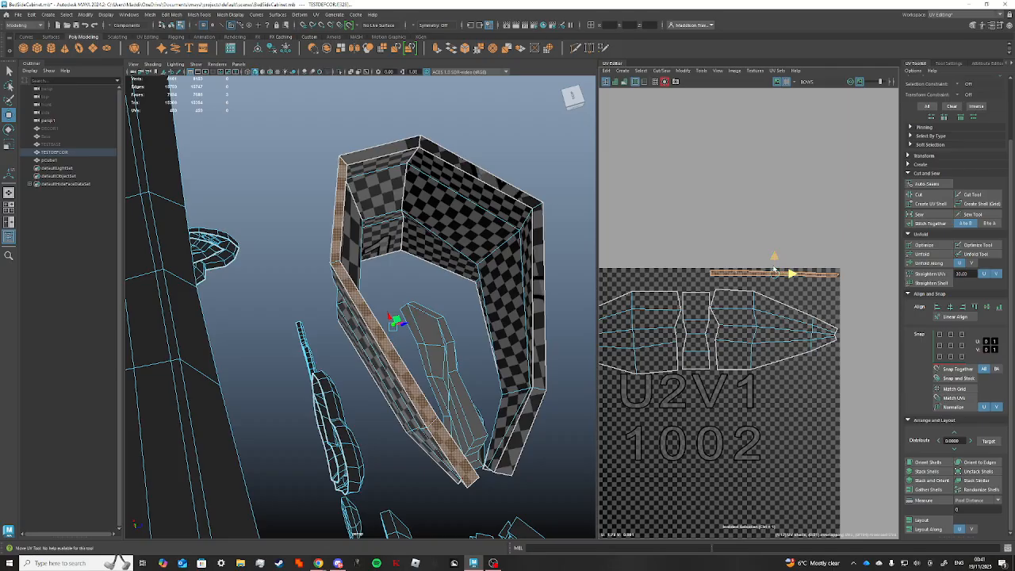
double_click(734, 301)
drag(774, 315, 774, 303)
double_click(698, 311)
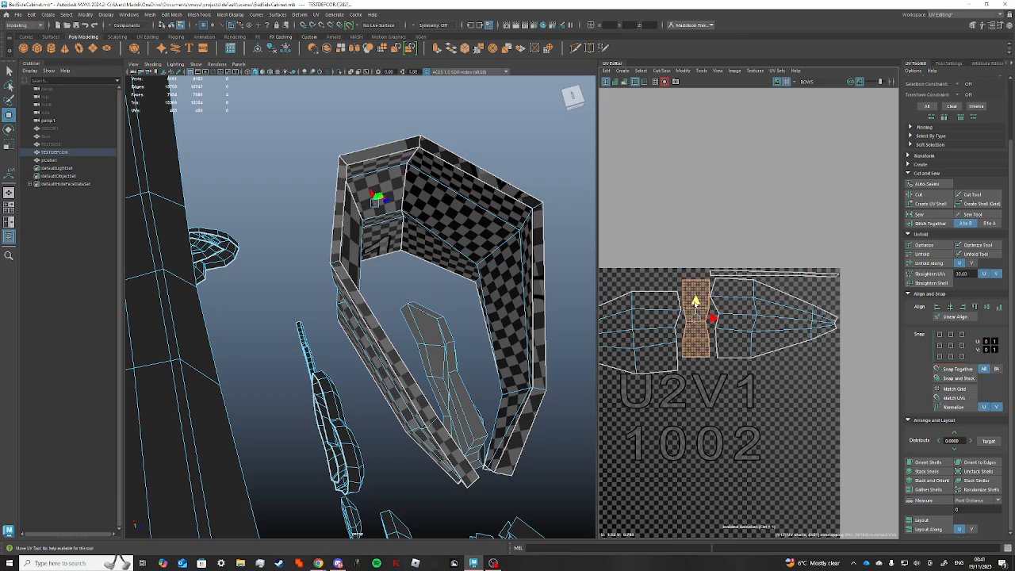
Rotate the opposite rim strip's shell and move it from U1V1 into U2V1 above the other outer surface shell.
alt+middle_drag(652, 319, 876, 268)
scroll(699, 355, down, 2)
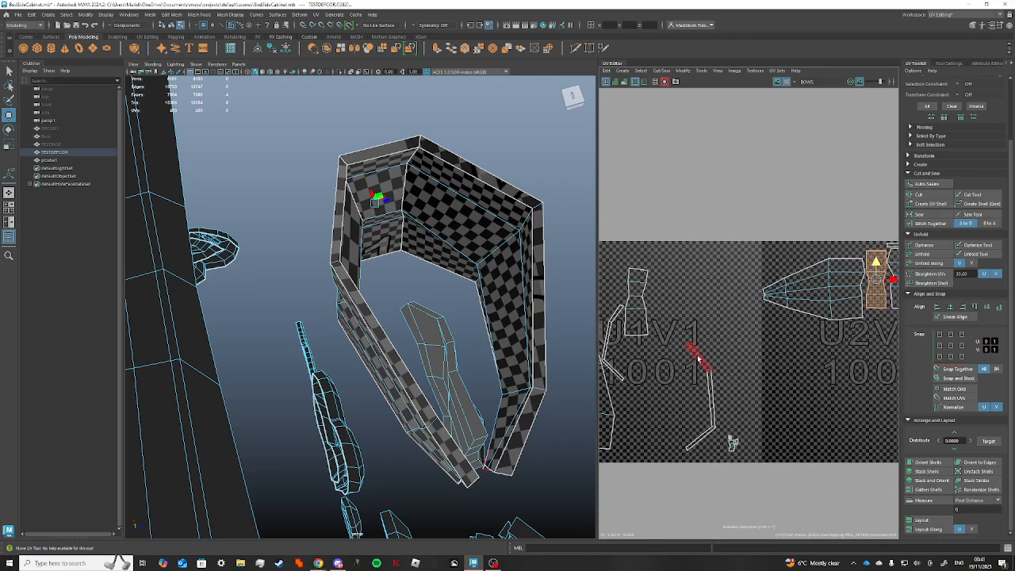
double_click(698, 358)
double_click(471, 169)
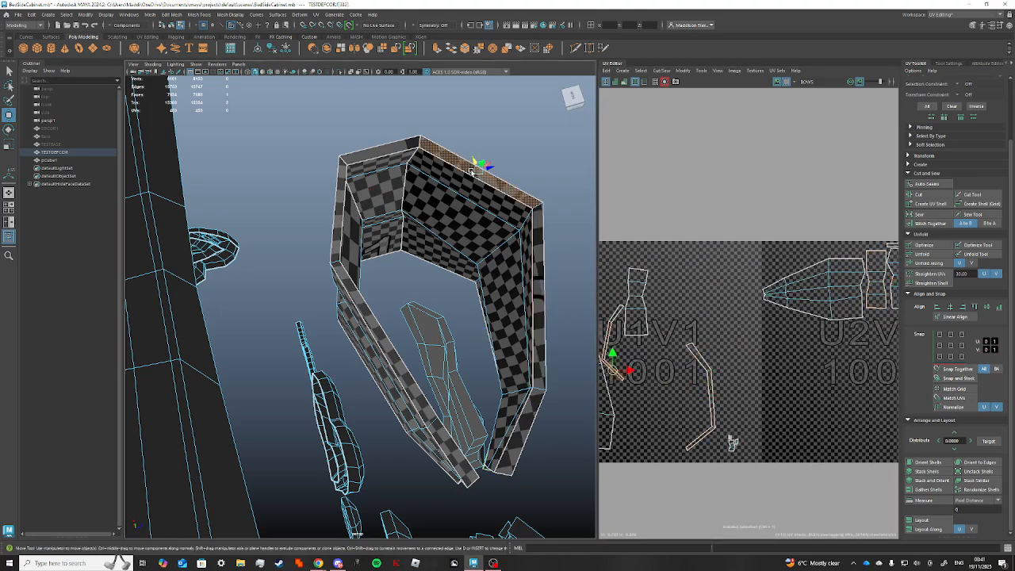
alt+middle_drag(650, 353, 681, 339)
click(649, 352)
double_click(644, 358)
key(e)
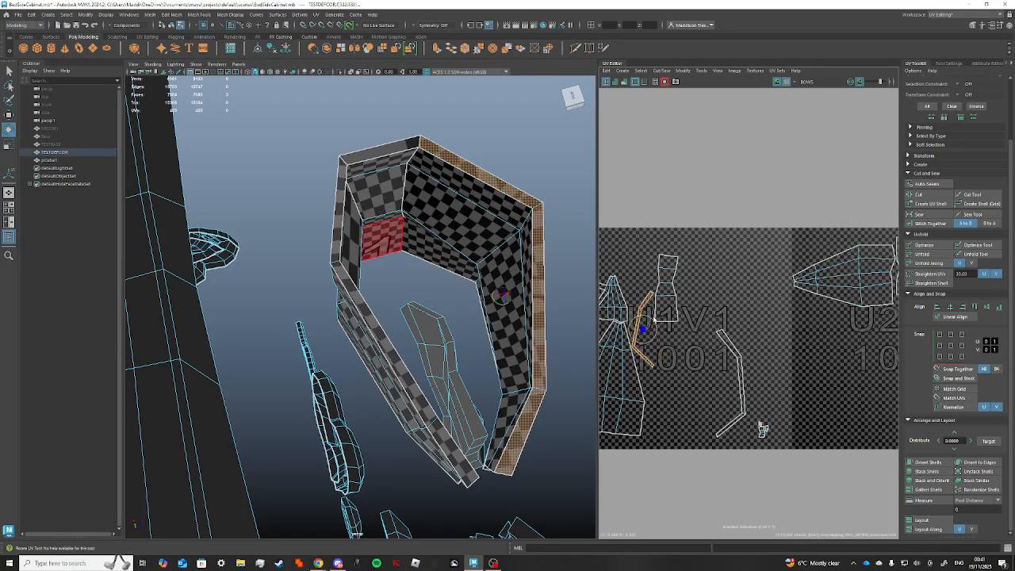
drag(654, 320, 803, 245)
key(w)
alt+middle_drag(794, 289, 642, 312)
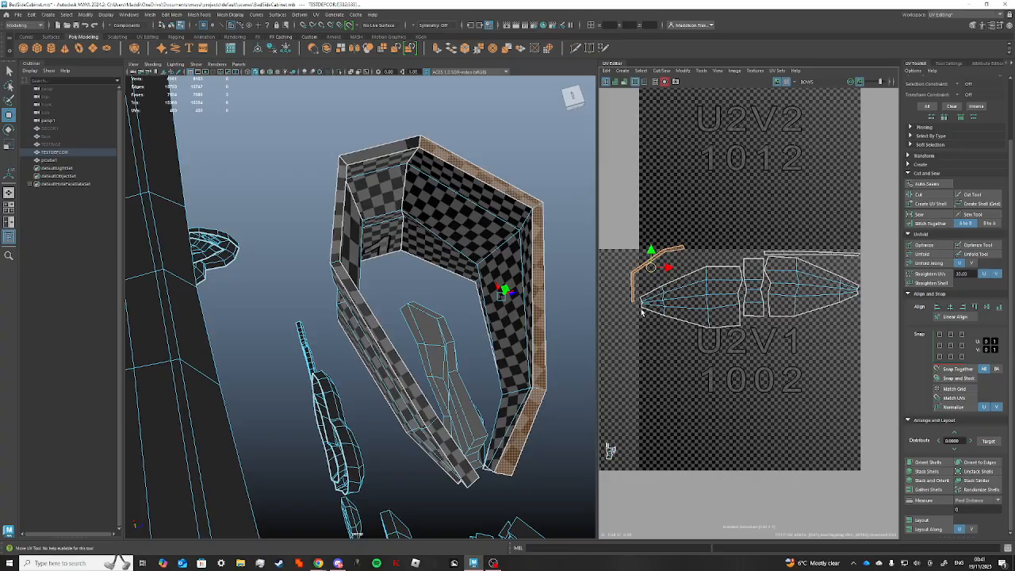
drag(652, 268, 678, 269)
Rotate both end faces of the opposite rim strip in UV space toward the direction of its long middle face.
key(e)
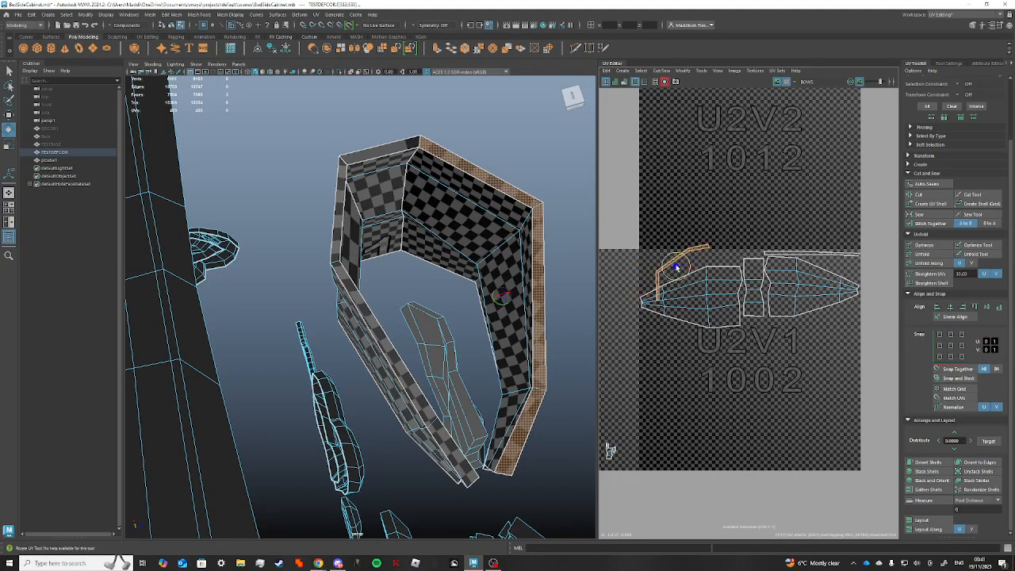
scroll(697, 266, up, 3)
click(703, 256)
click(701, 241)
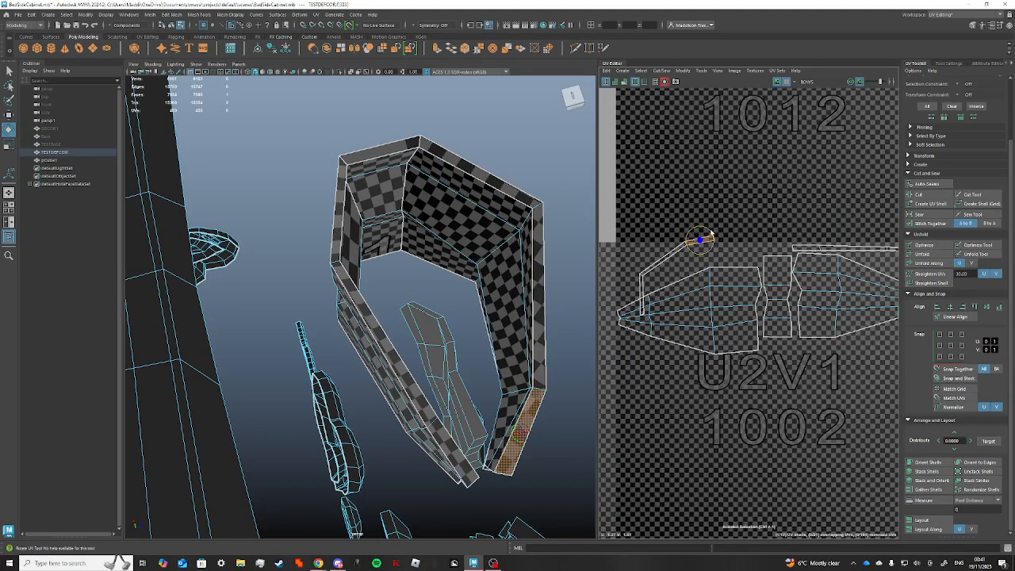
click(642, 289)
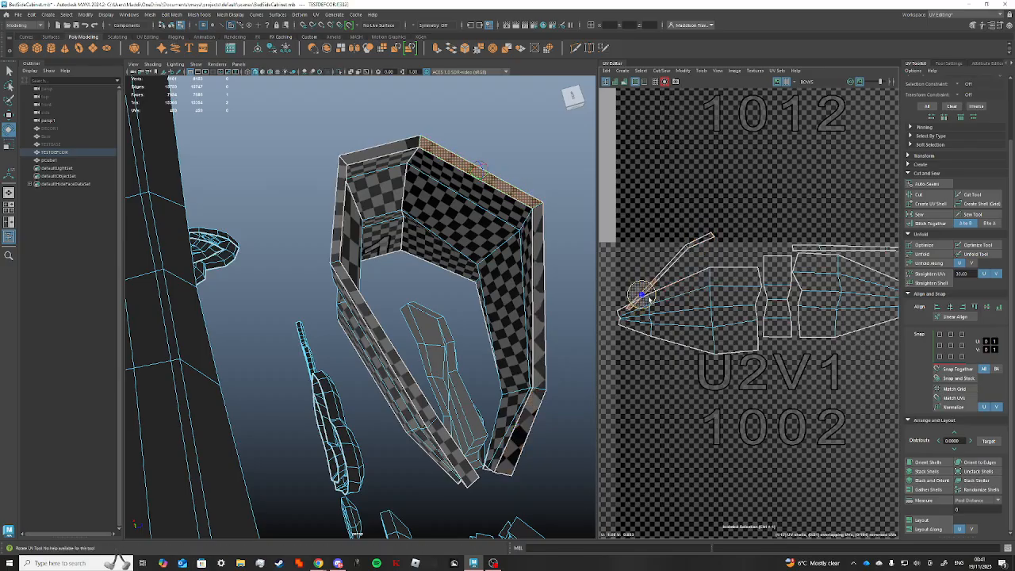
mouse_move(649, 298)
mouse_down()
mouse_move(636, 269)
mouse_move(652, 279)
mouse_up()
Select the hidden DECOR1 mesh and show it beside the test decorations.
scroll(434, 318, down, 10)
alt+drag(437, 297, 345, 279)
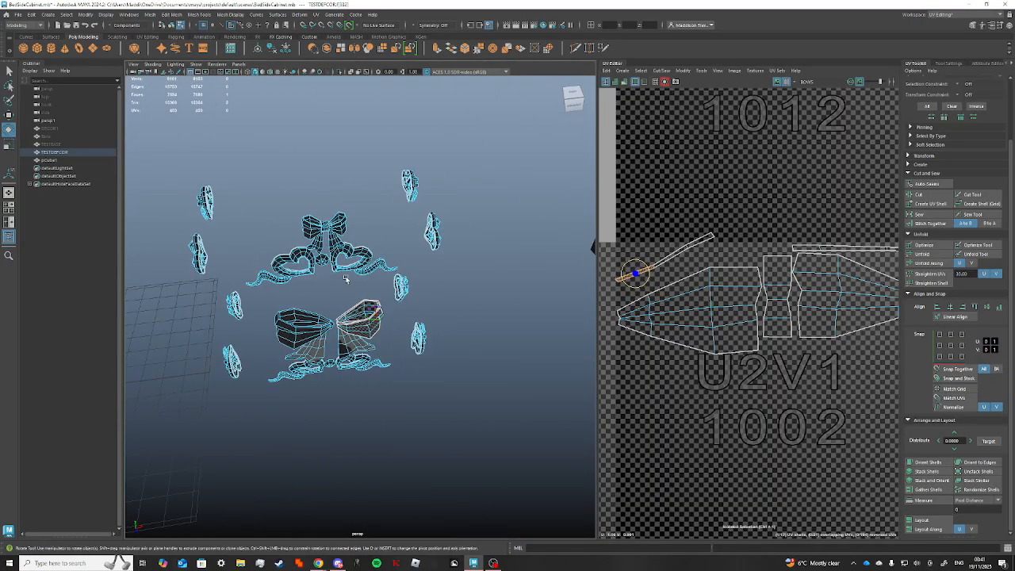
click(53, 138)
click(75, 129)
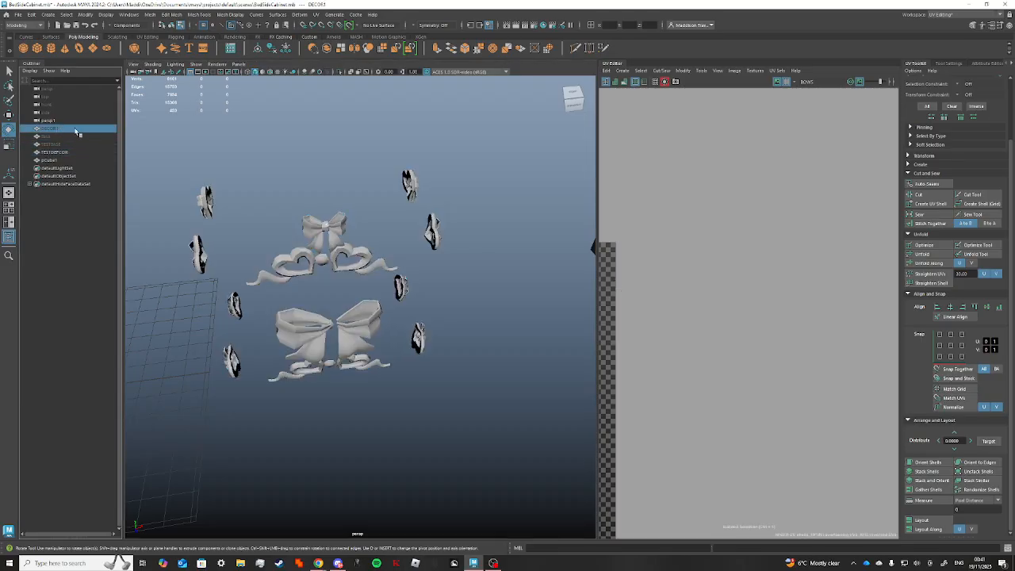
scroll(240, 174, down, 6)
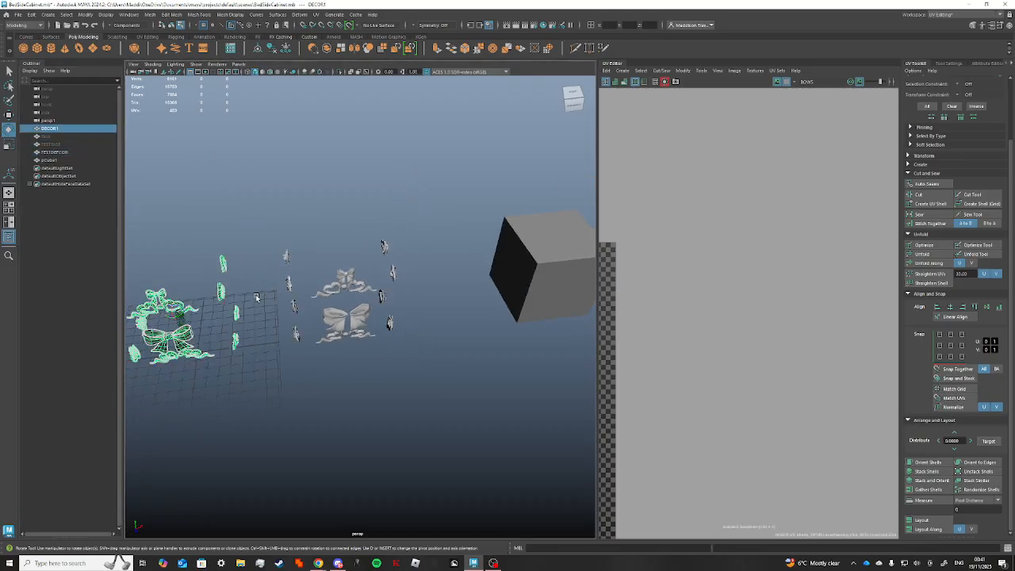
key(ctrl+h)
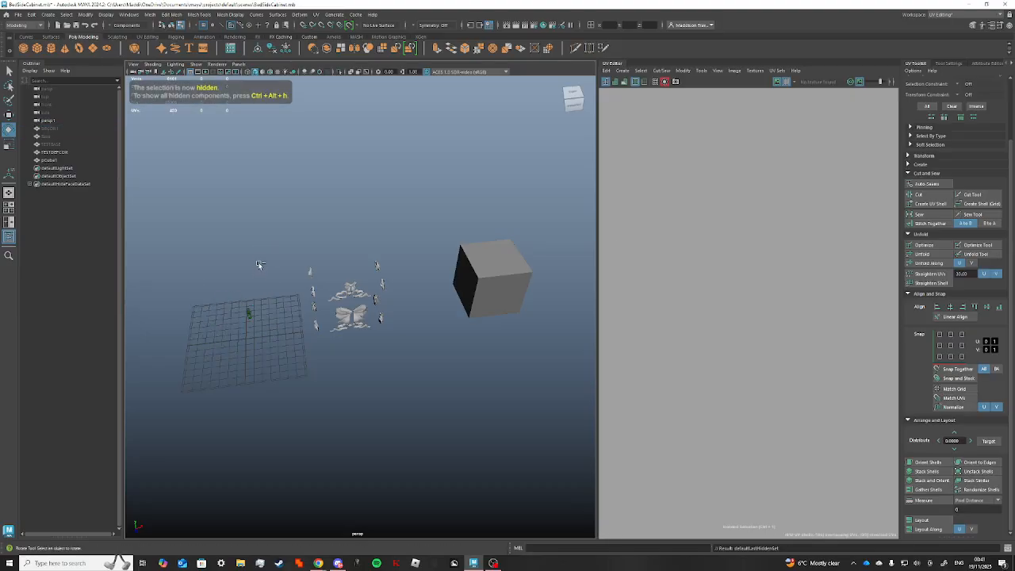
key(ctrl+h)
click(49, 127)
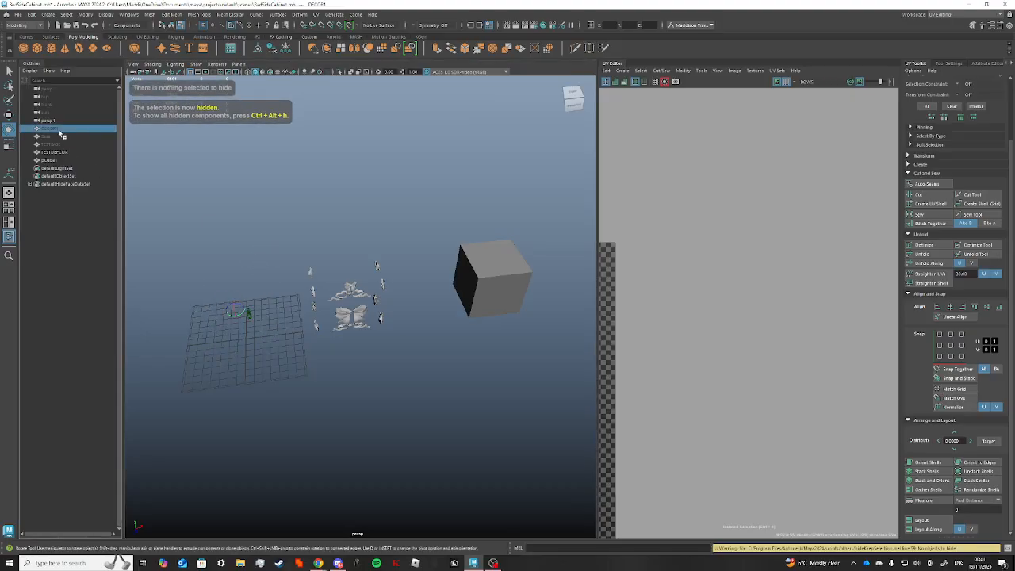
key(shift+h)
Switch DECOR1 to face selection and turn off isolation in the UV Editor to show all of its UV shells.
scroll(299, 346, up, 4)
alt+middle_drag(299, 347, 346, 334)
scroll(347, 334, up, 3)
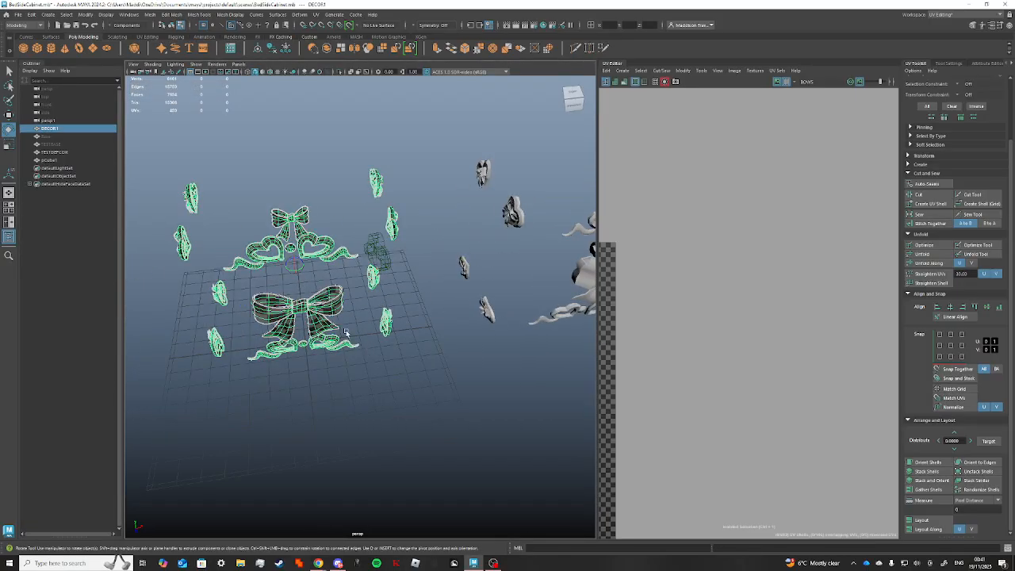
key(F11)
scroll(662, 346, down, 6)
alt+middle_drag(662, 346, 710, 330)
scroll(710, 330, up, 3)
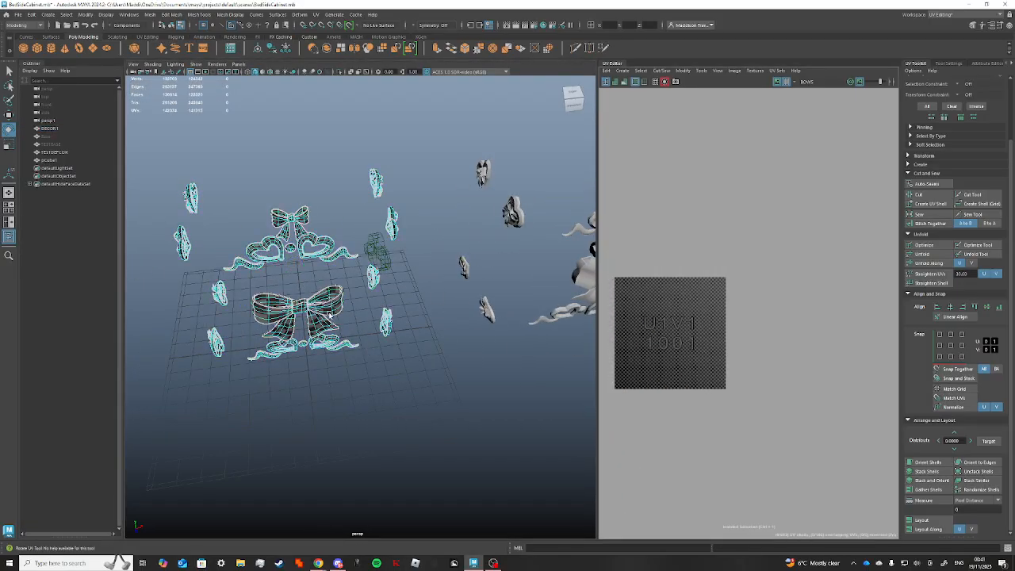
click(665, 82)
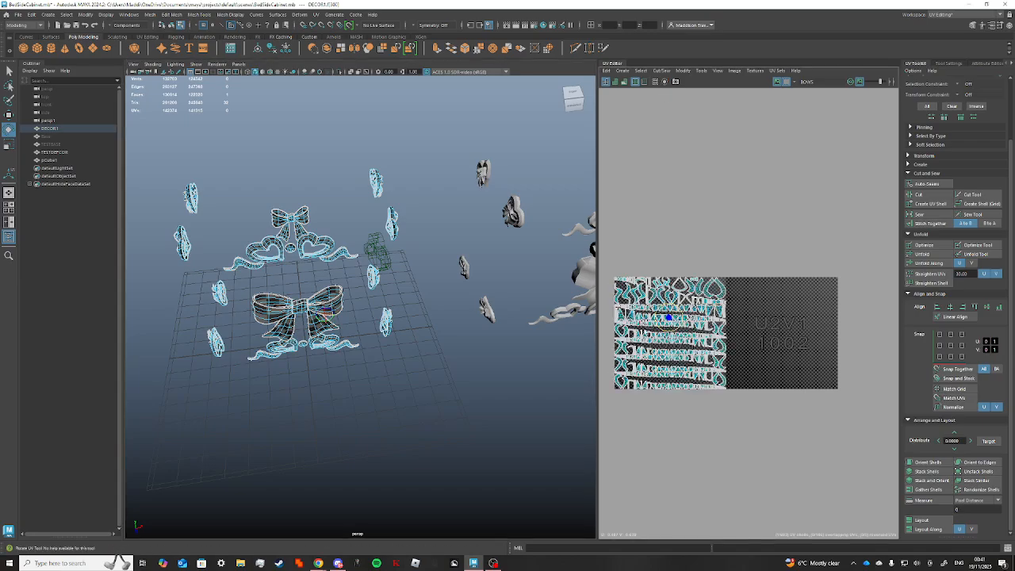
scroll(639, 365, up, 6)
scroll(639, 365, down, 4)
alt+middle_drag(639, 365, 686, 339)
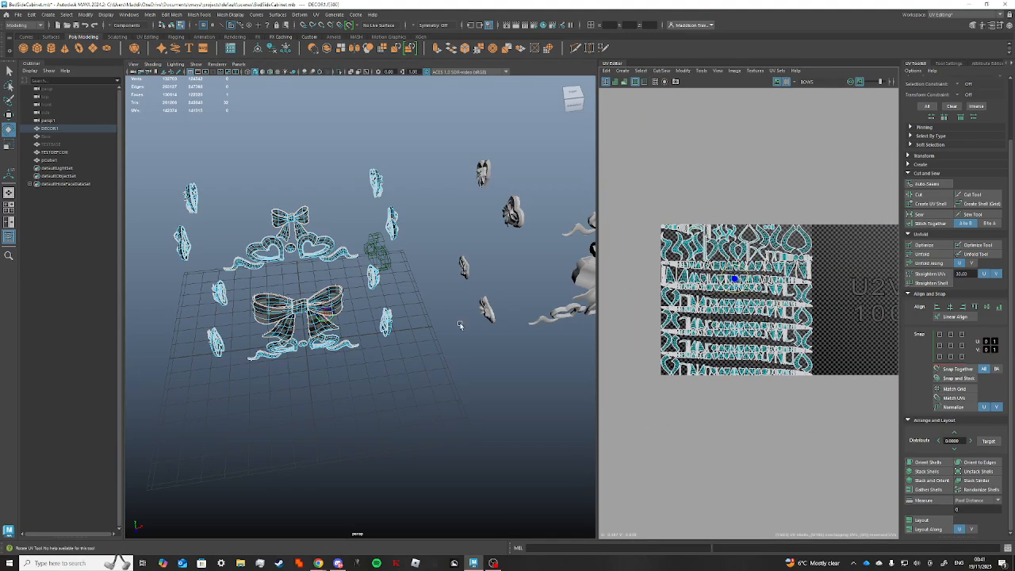
Select the faces of the right loop on DECOR1's large lower bow and isolate their shells in the UV Editor.
scroll(459, 325, up, 3)
click(317, 297)
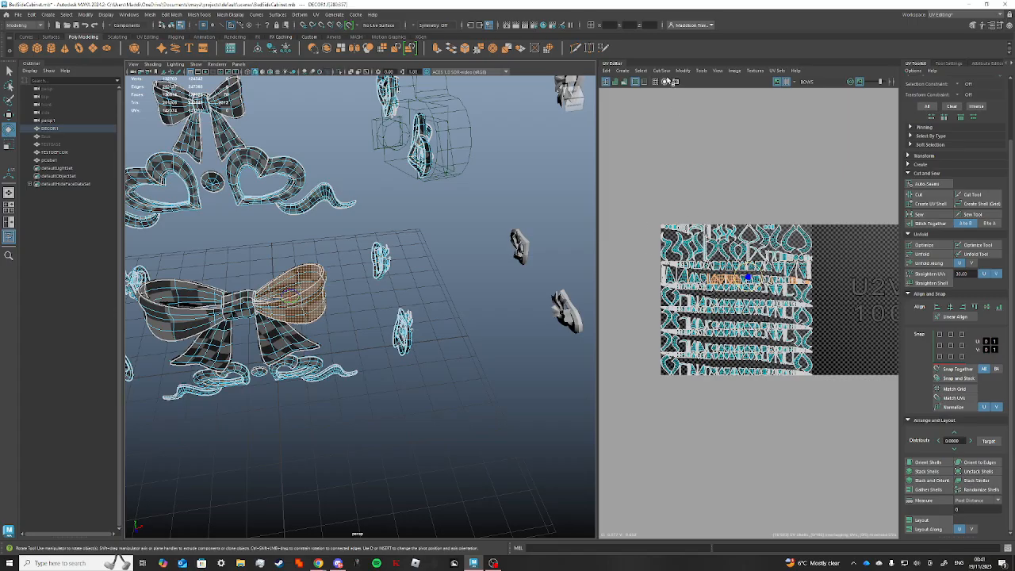
click(666, 82)
scroll(755, 290, up, 2)
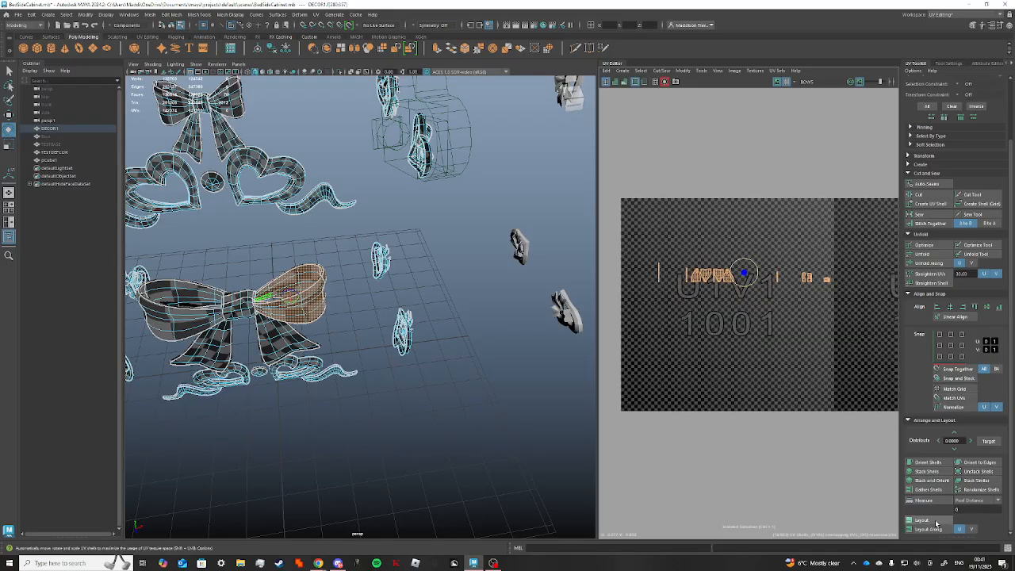
Lay out the right loop's UV shells in a row along U and move them into the U2V1 tile.
click(934, 528)
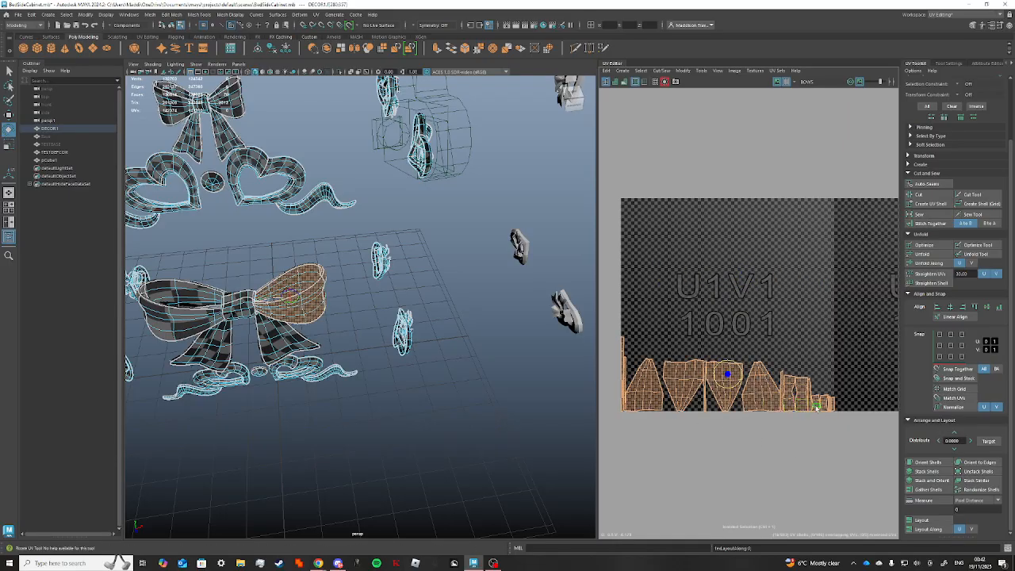
scroll(421, 332, up, 3)
scroll(665, 397, down, 2)
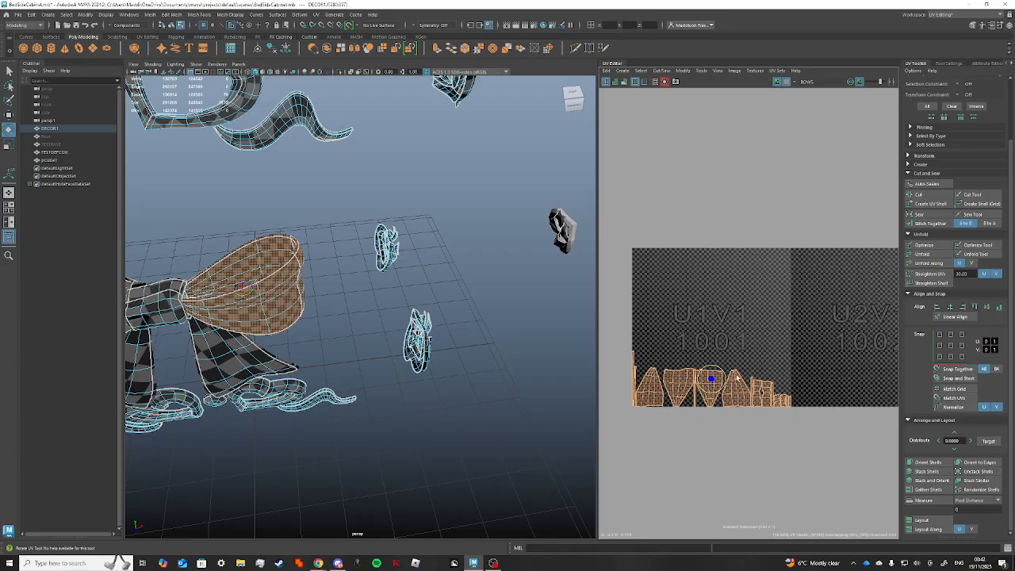
scroll(750, 398, down, 1)
key(w)
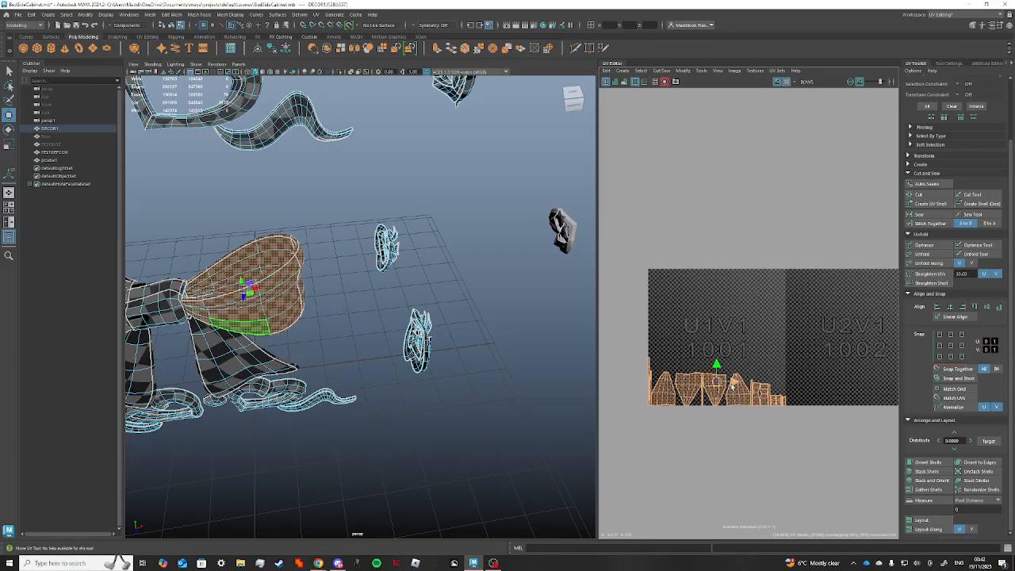
drag(733, 386, 881, 386)
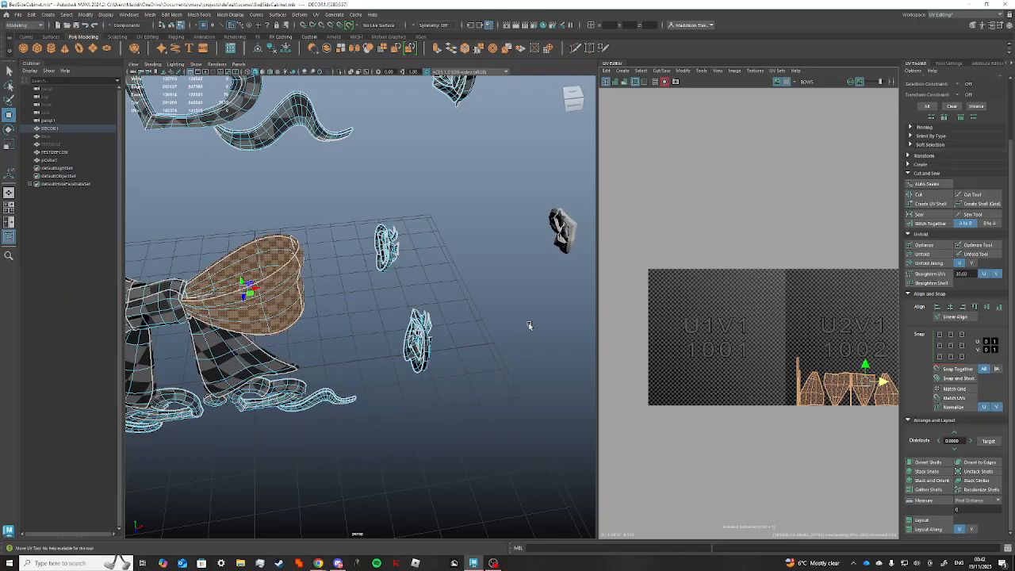
Select the faces of the large bow's central knot and turn off isolation in the UV Editor.
click(176, 306)
double_click(164, 307)
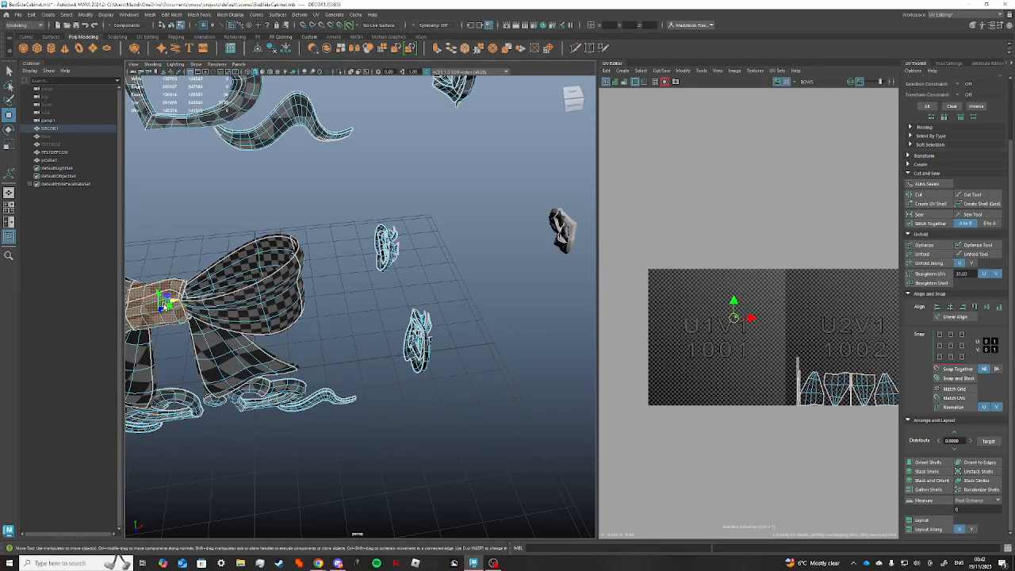
click(666, 83)
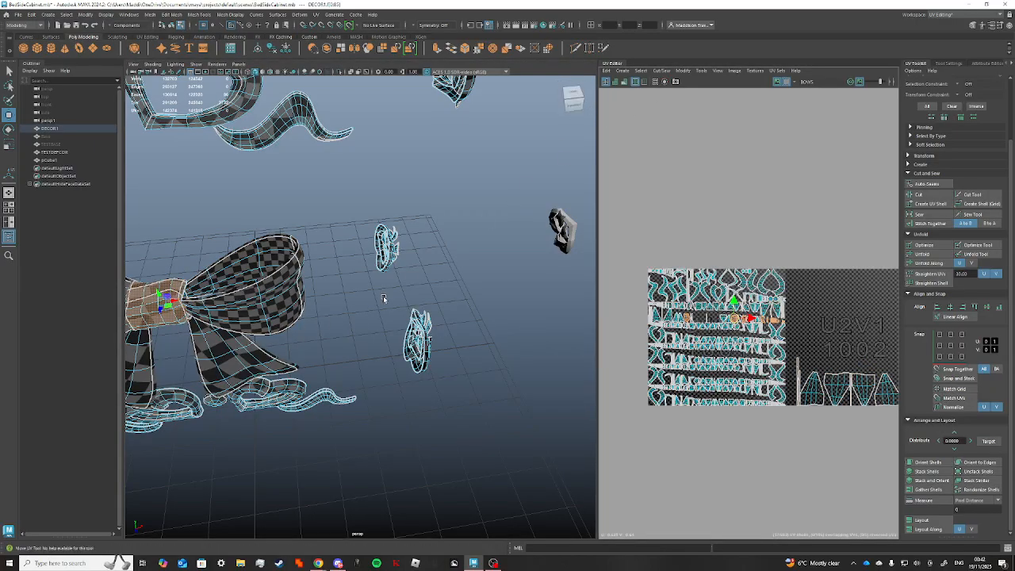
scroll(745, 341, up, 1)
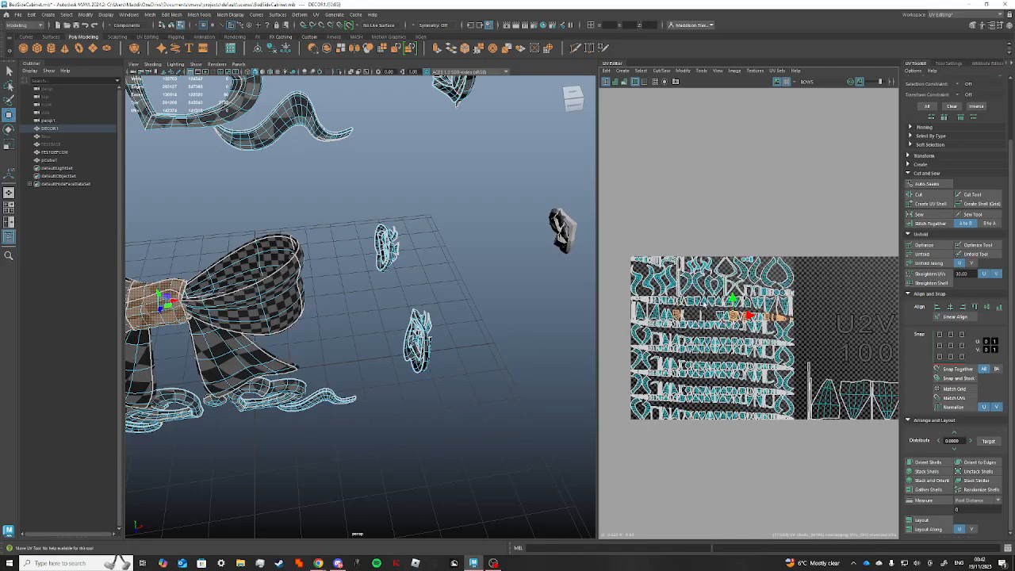
click(667, 83)
click(667, 83)
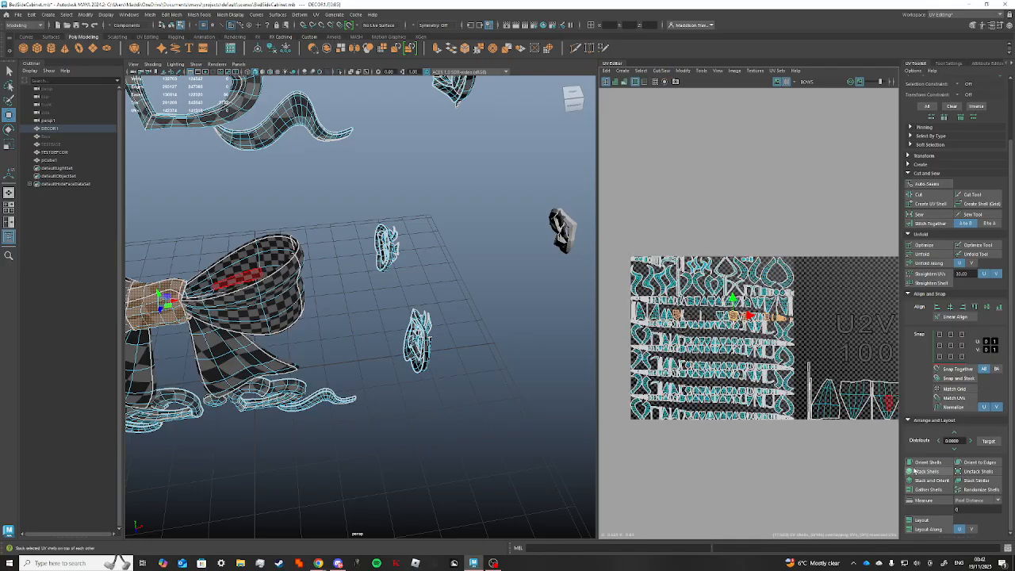
Try laying out the knot's UV shells along U and undo the layout.
click(916, 470)
click(934, 530)
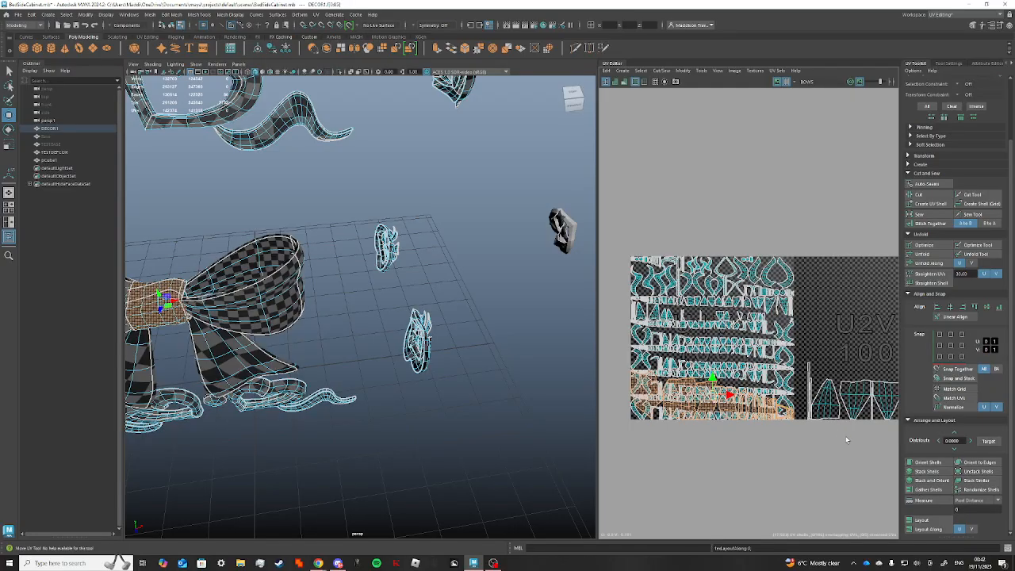
key(ctrl+z)
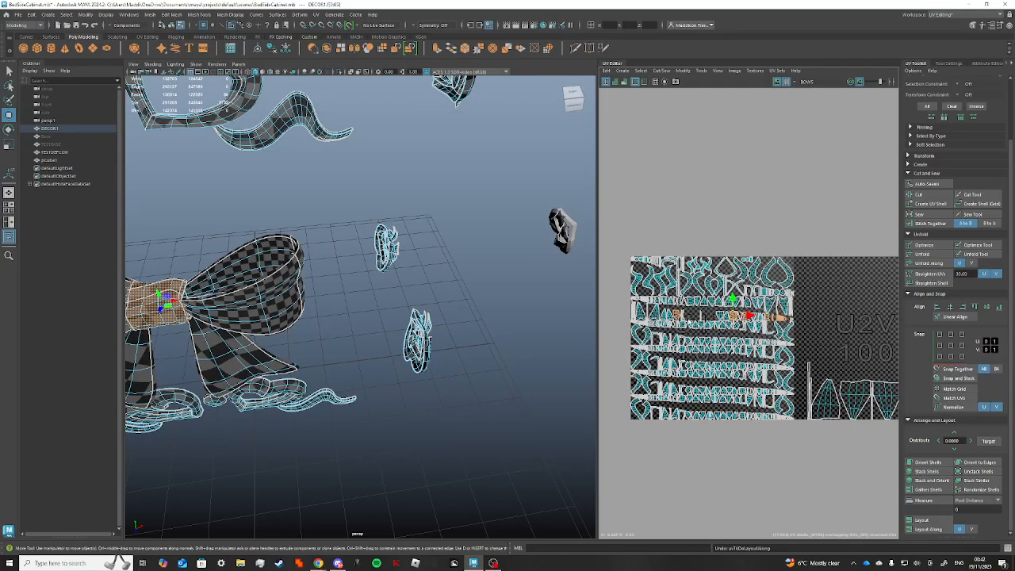
key(ctrl+z)
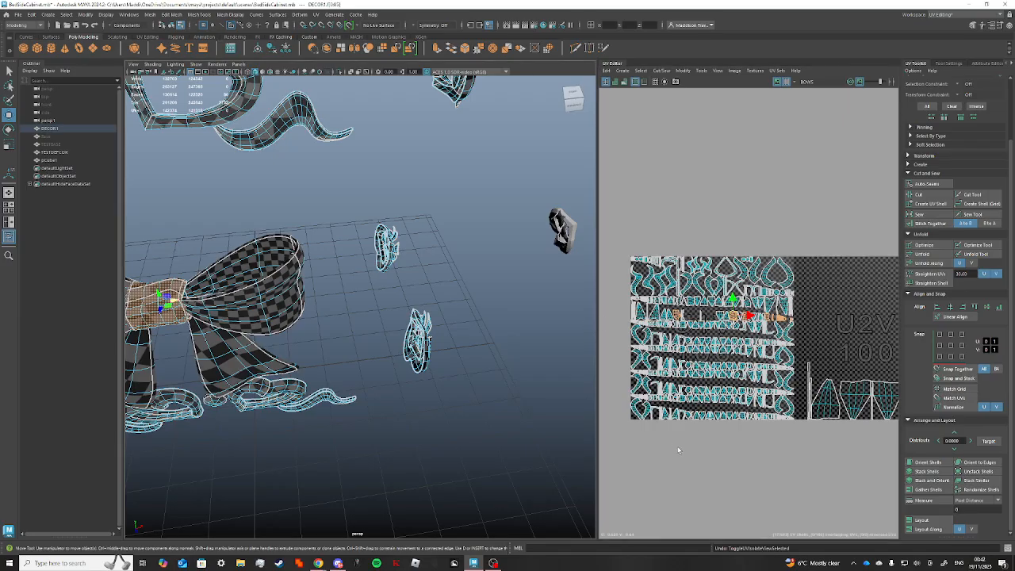
Select a tapered right-loop shell in the U2V1 tile and try to reposition it.
scroll(830, 431, down, 2)
click(831, 402)
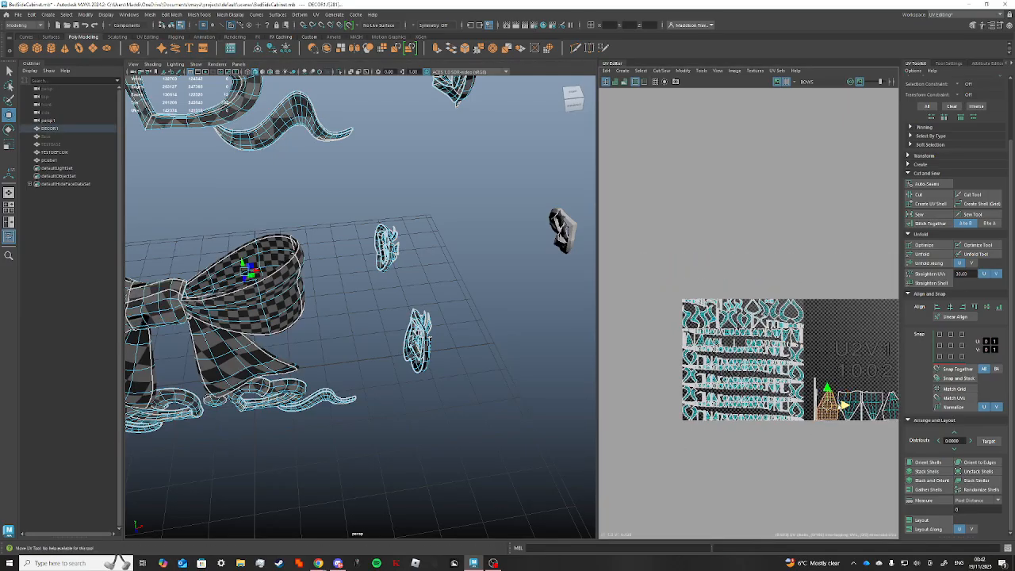
mouse_move(842, 405)
mouse_down()
mouse_move(726, 405)
mouse_move(846, 415)
mouse_up()
scroll(845, 448, down, 2)
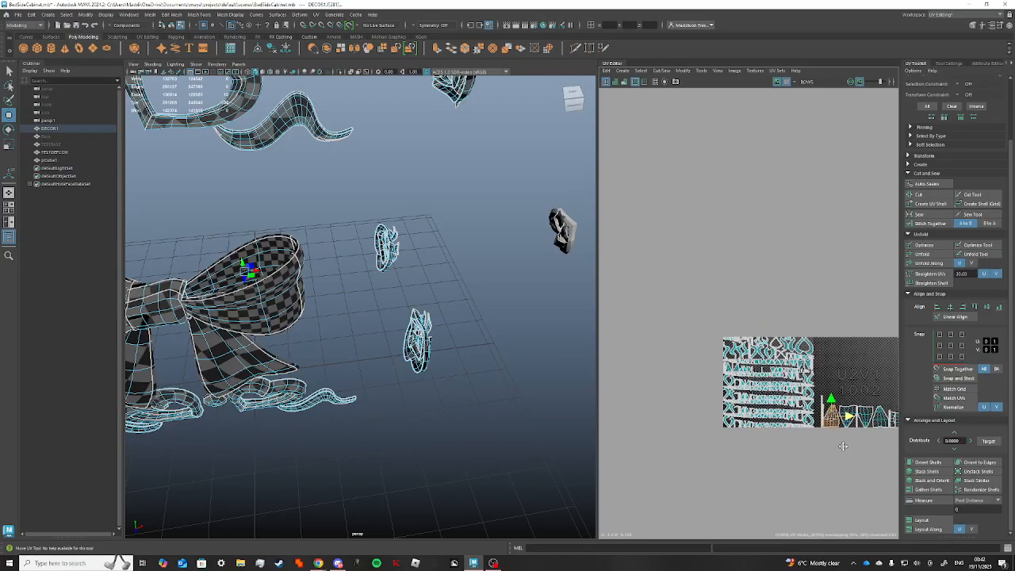
alt+middle_drag(843, 446, 767, 417)
drag(743, 364, 742, 362)
drag(808, 385, 796, 408)
Undo the shell selections, the move to the U2V1 tile and the right loop's layout along U.
key(ctrl+z)
key(ctrl+z)
scroll(726, 412, up, 3)
key(ctrl+z)
key(ctrl+z)
key(ctrl+z)
key(ctrl+z)
key(ctrl+z)
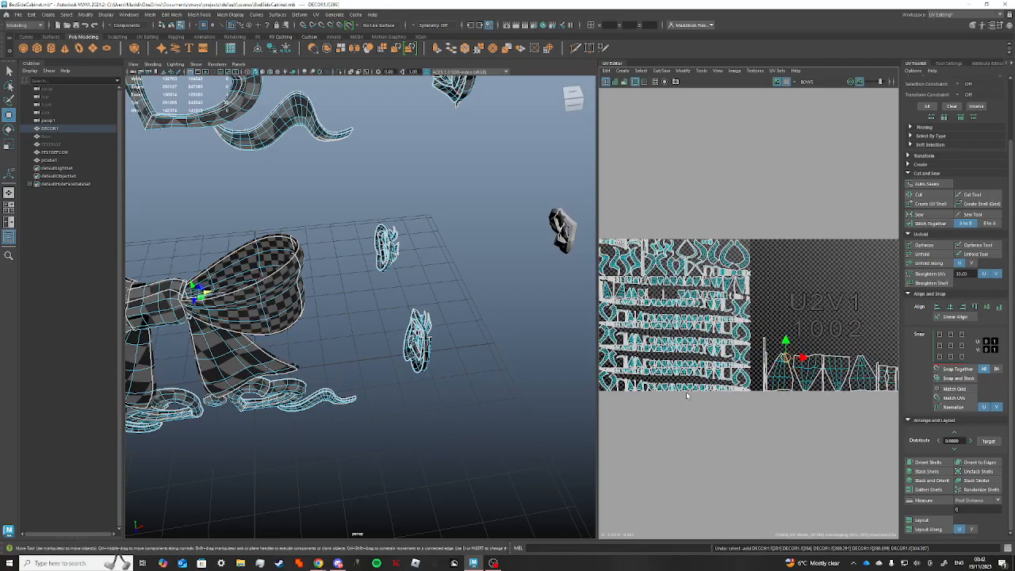
key(ctrl+z)
scroll(680, 371, up, 4)
alt+middle_drag(683, 353, 770, 384)
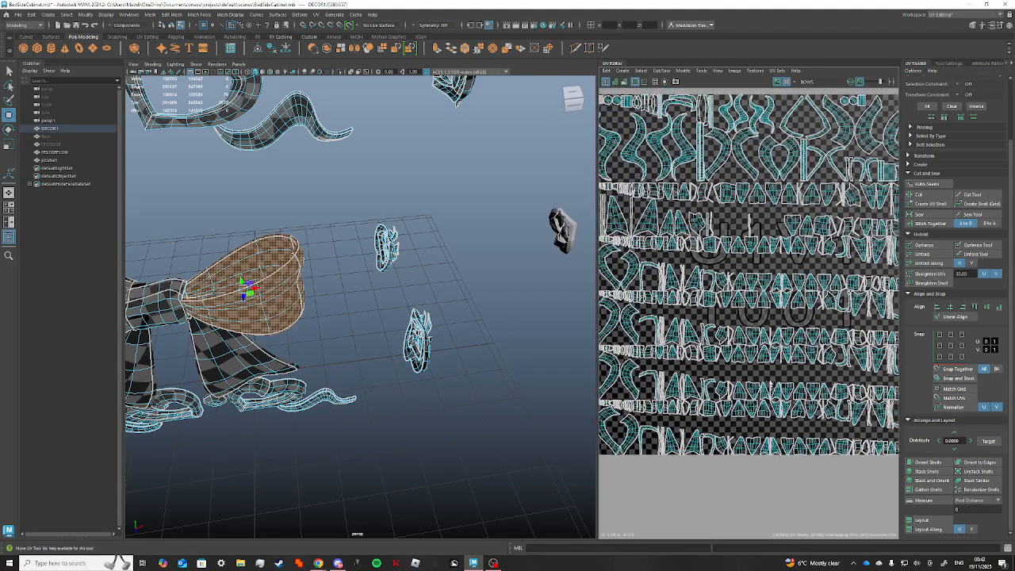
scroll(693, 317, down, 5)
key(ctrl+z)
key(ctrl+z)
key(ctrl+z)
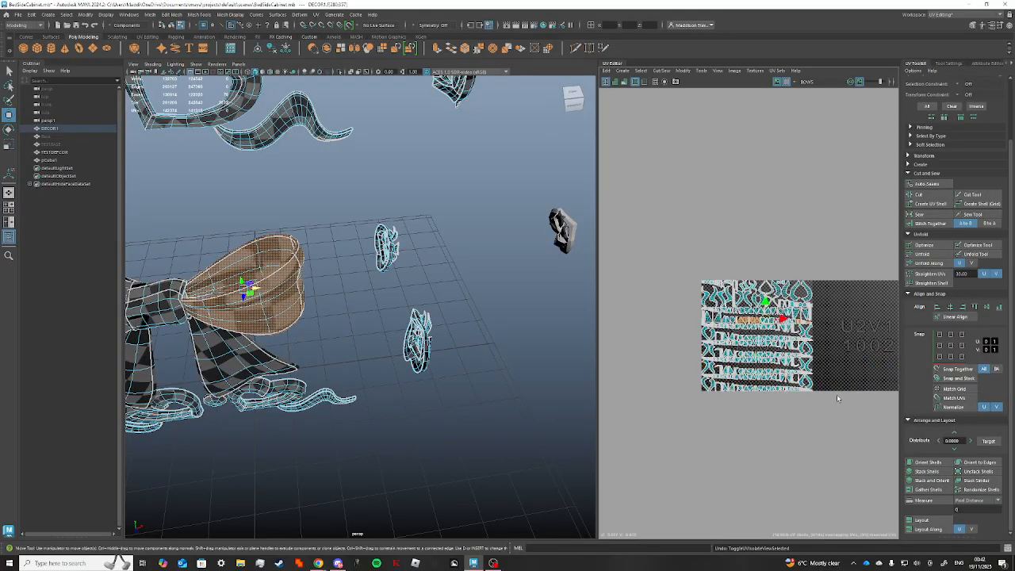
Undo the face selection and component mode on DECOR1, going back to the test mesh's face selection.
key(ctrl+z)
click(833, 396)
key(F8)
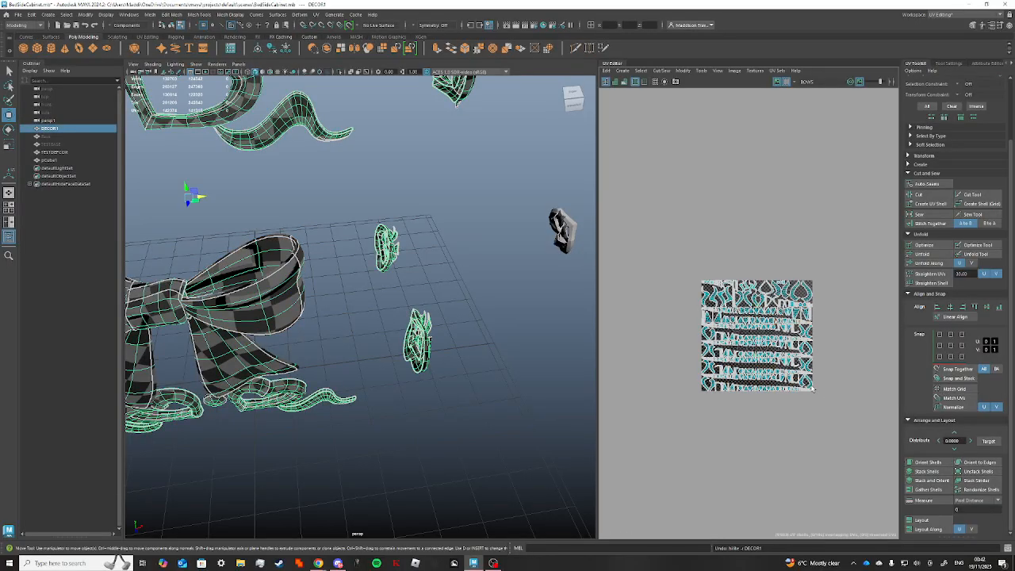
scroll(784, 391, up, 4)
scroll(759, 396, up, 1)
scroll(476, 345, down, 8)
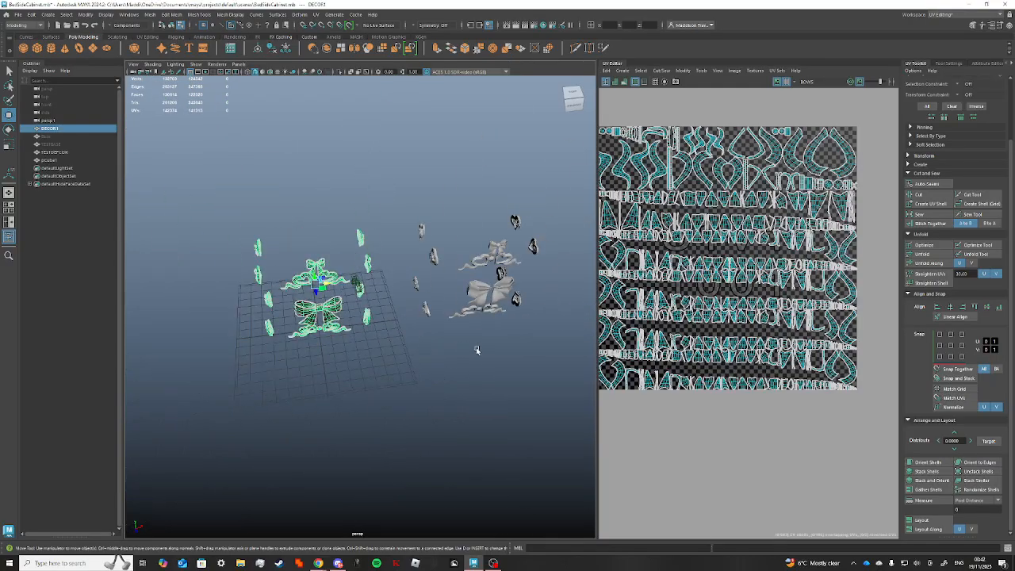
alt+middle_drag(487, 350, 410, 333)
key(ctrl+z)
scroll(430, 285, up, 8)
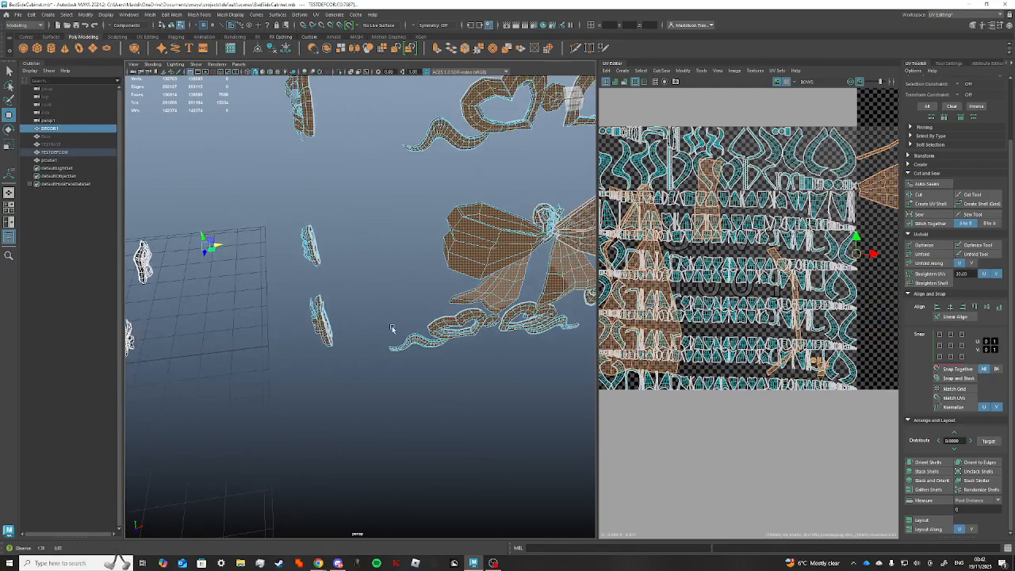
Select a face on the test mesh's center bow loop and examine the decorations from the front.
alt+middle_drag(492, 295, 413, 343)
scroll(428, 341, up, 3)
alt+drag(433, 339, 274, 277)
click(317, 260)
scroll(262, 325, down, 8)
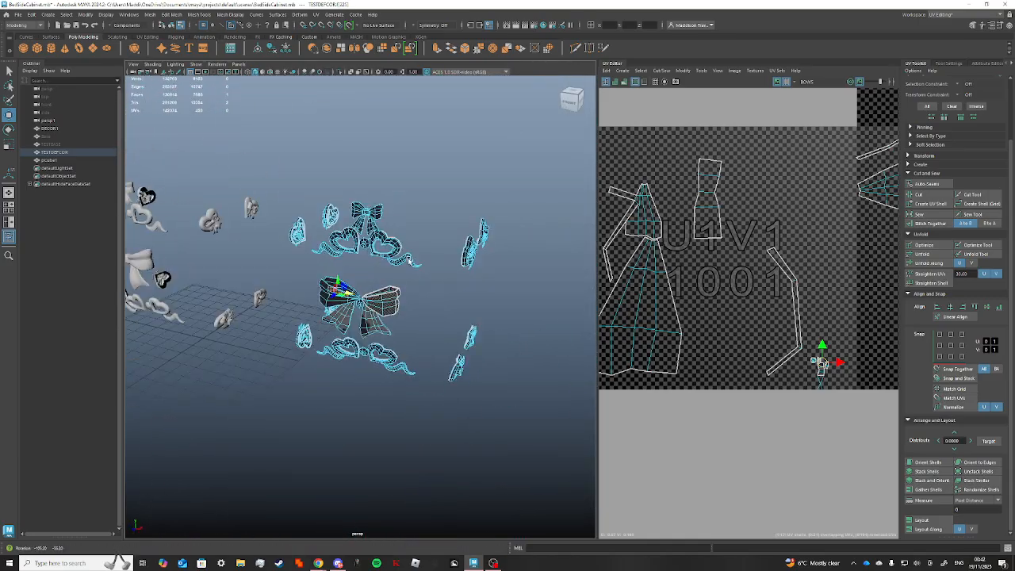
alt+middle_drag(274, 277, 433, 288)
alt+drag(432, 289, 577, 264)
scroll(417, 349, down, 5)
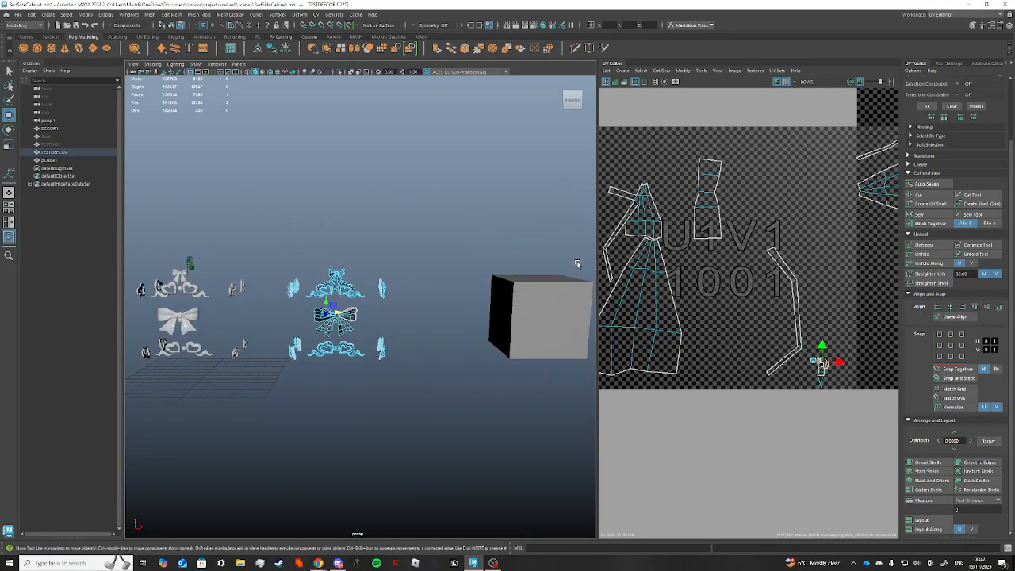